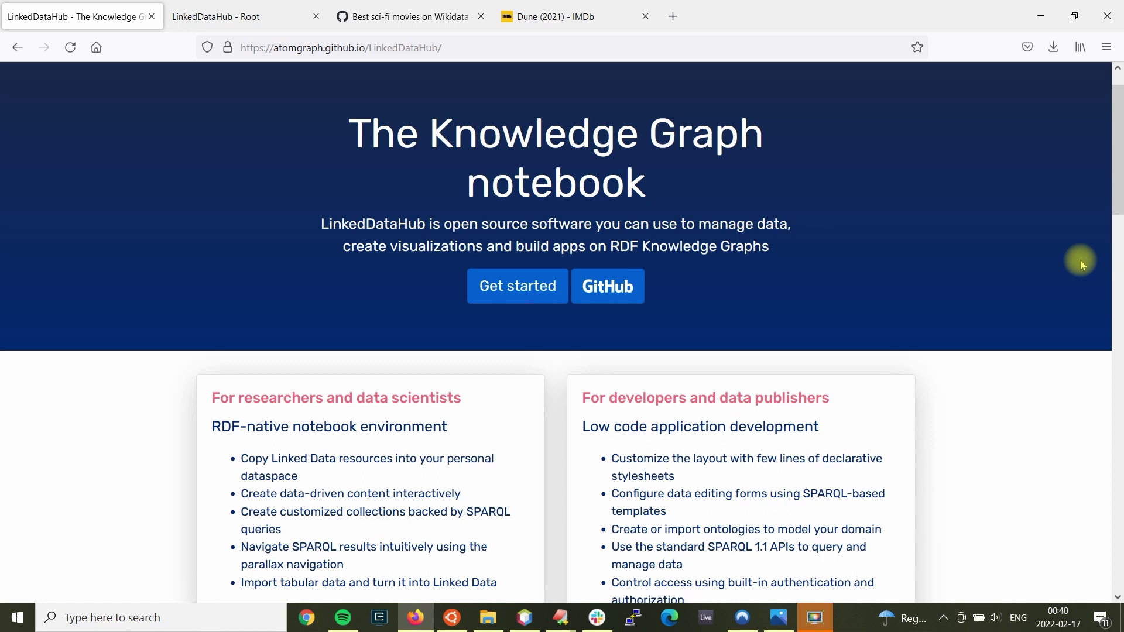
Examine the Science fiction root page of the LinkedDataHub instance at kgdev.net and check the signed-in account
click(234, 16)
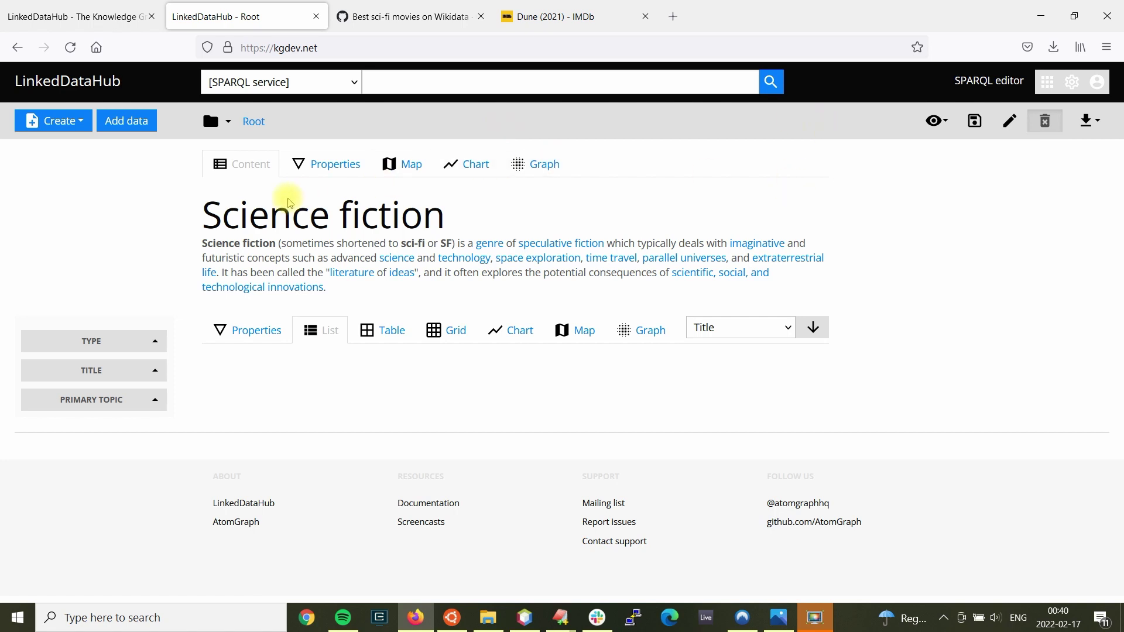
drag(215, 214, 521, 221)
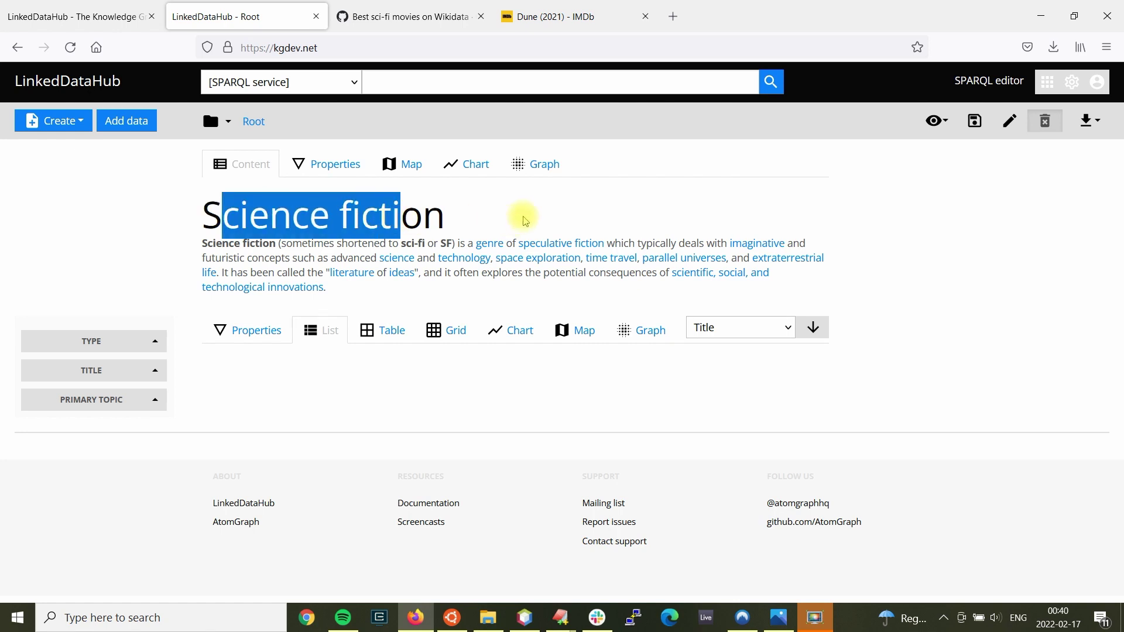
click(719, 206)
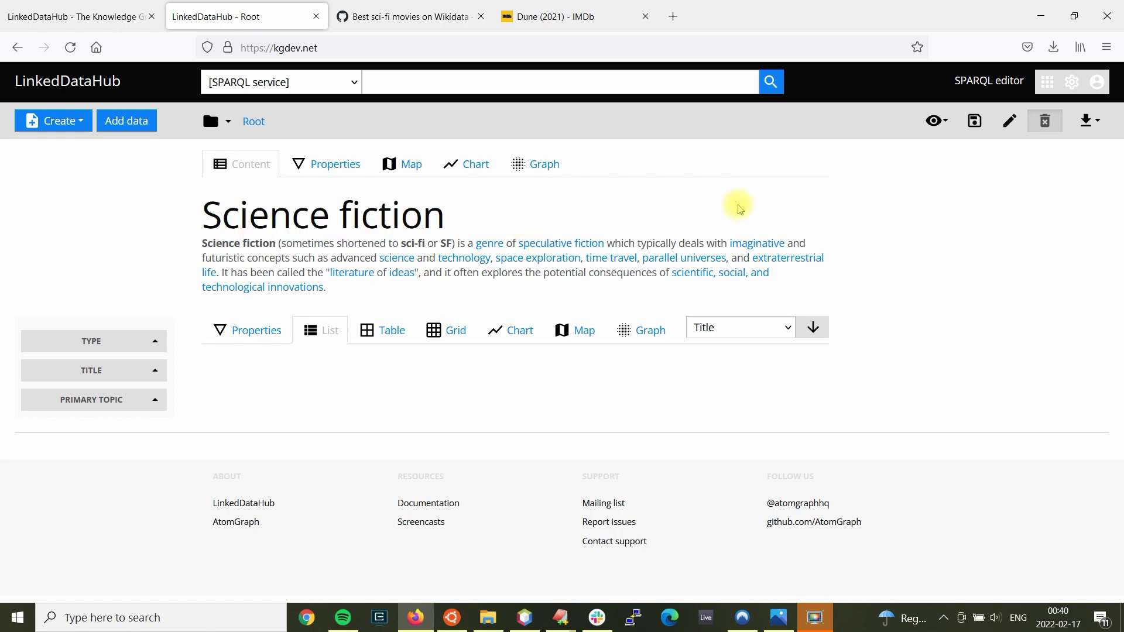
click(1096, 82)
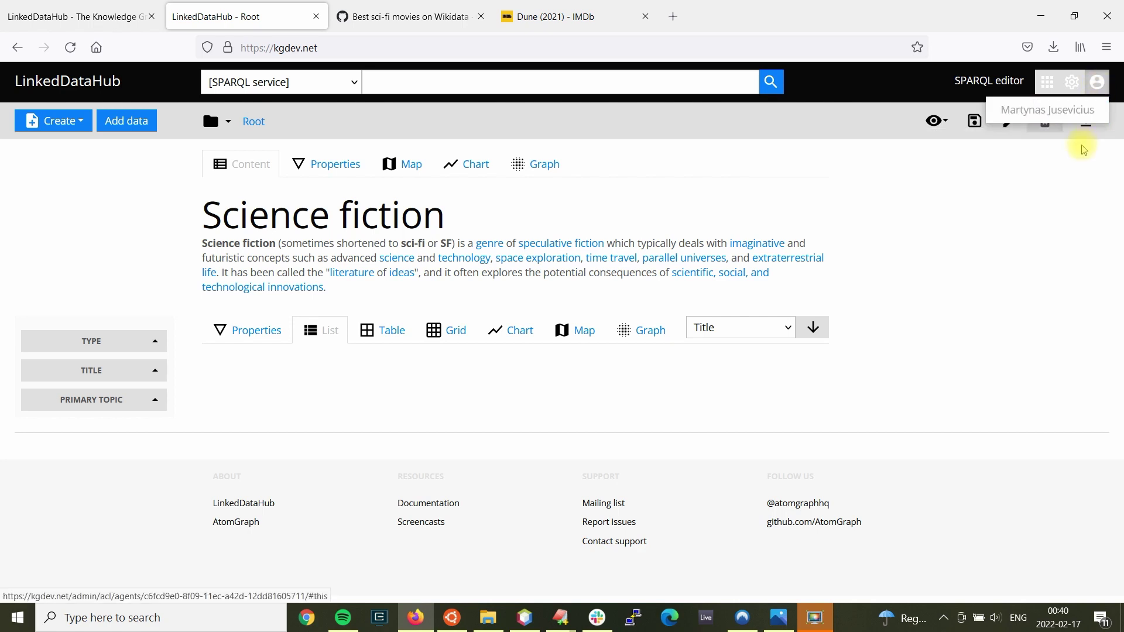
click(1065, 176)
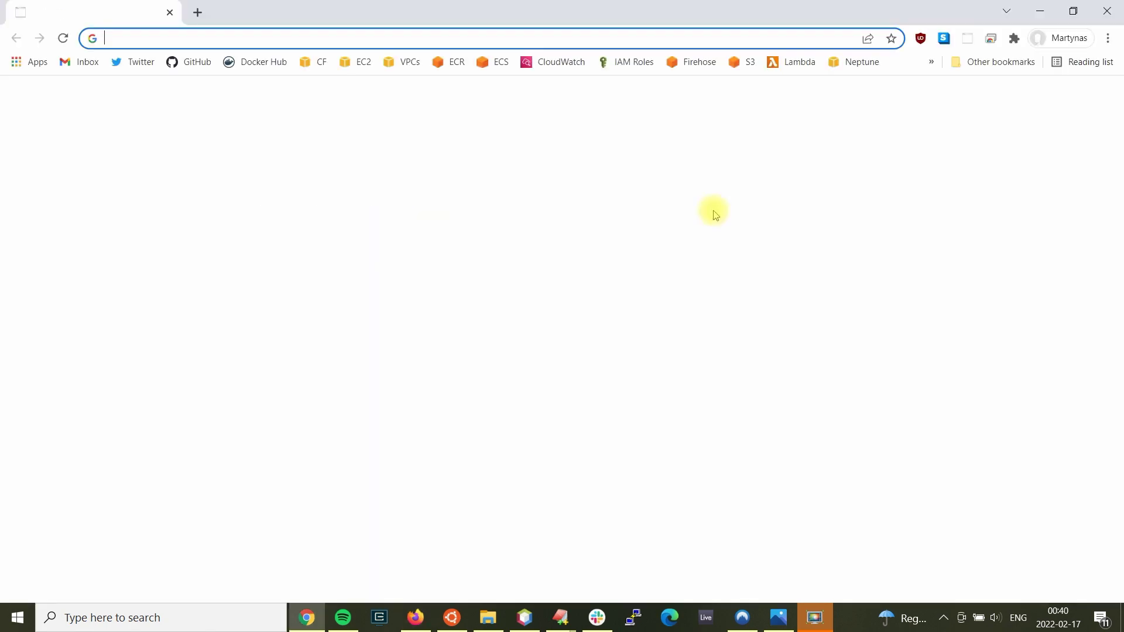
Open kgdev.net in Chrome without selecting a client certificate and log in with the first listed Google account
text(kg)
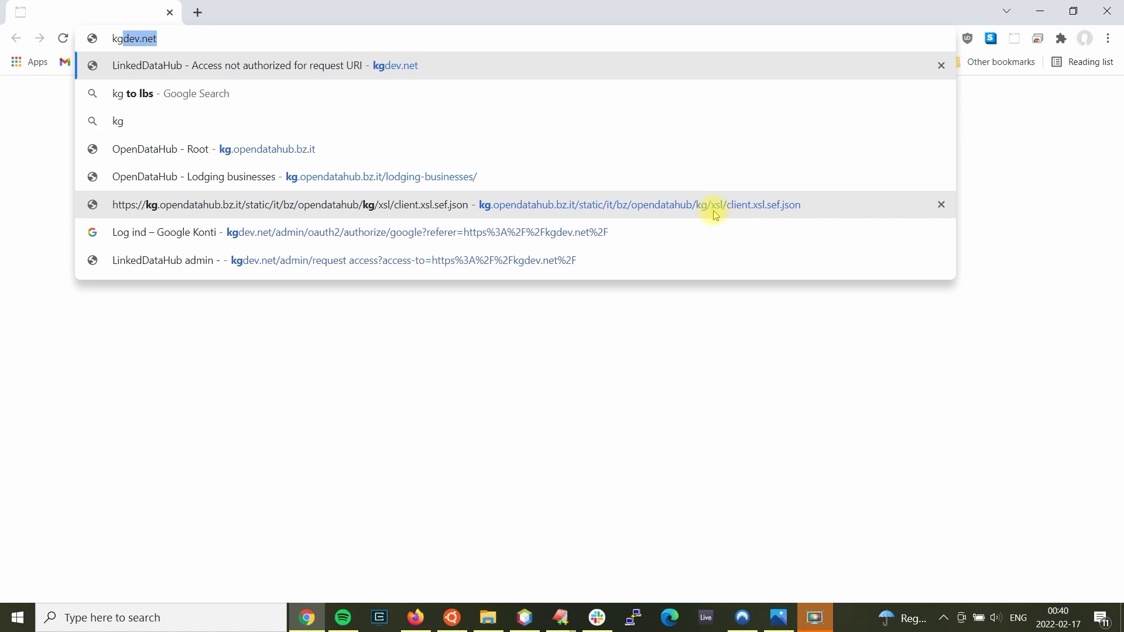
key(Return)
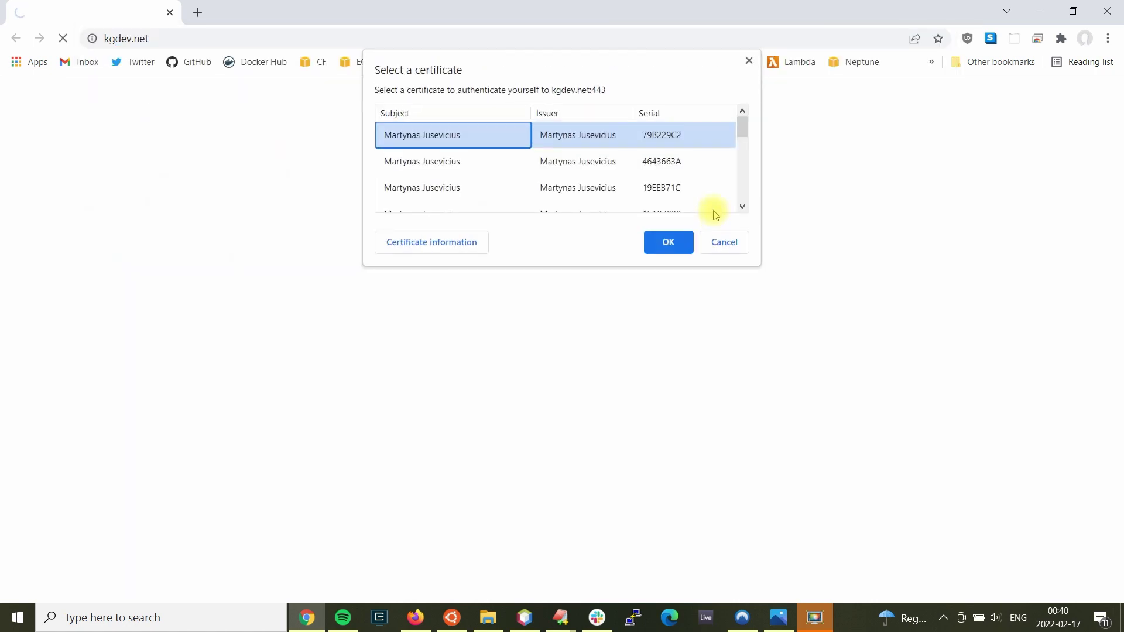
click(741, 250)
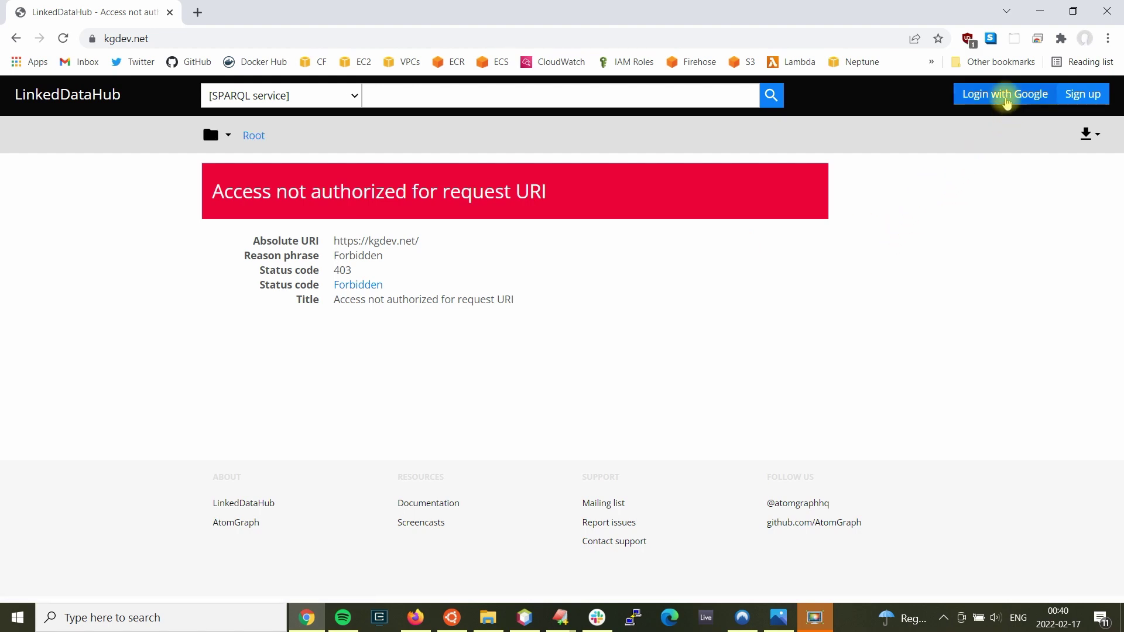
click(1005, 101)
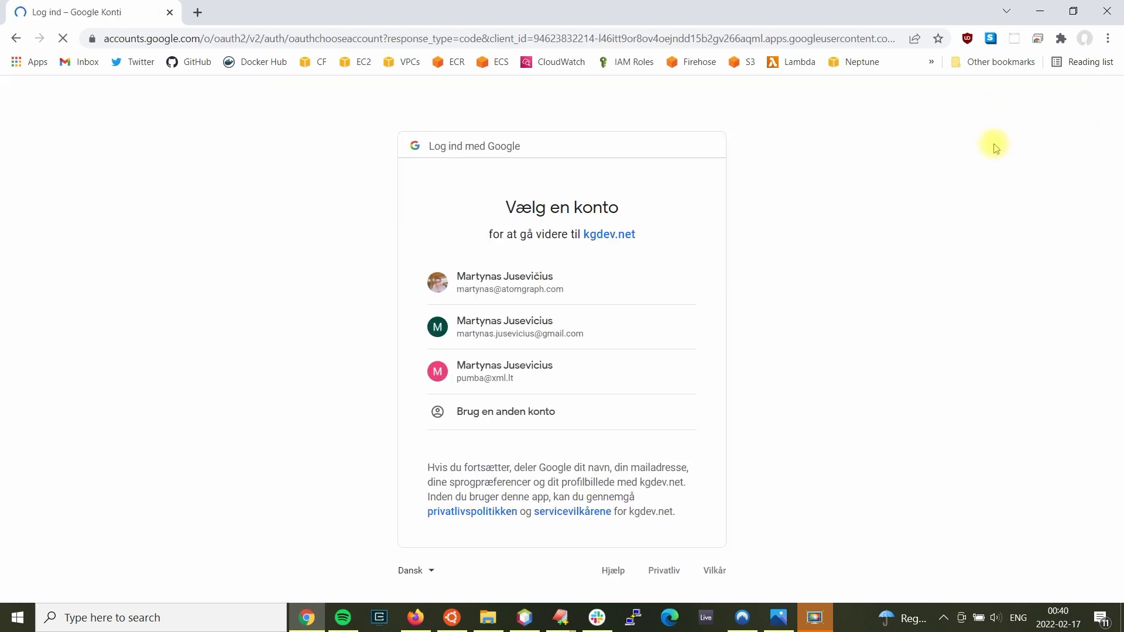
click(529, 280)
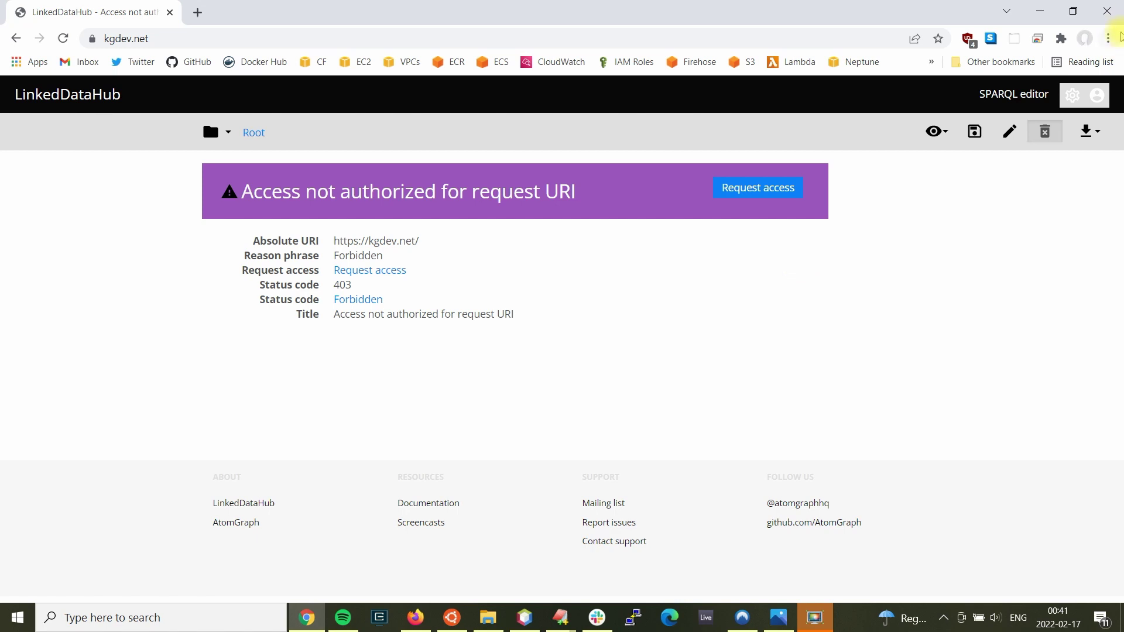
Request access to kgdev.net with the append, read and write modes and submit the request
click(1107, 105)
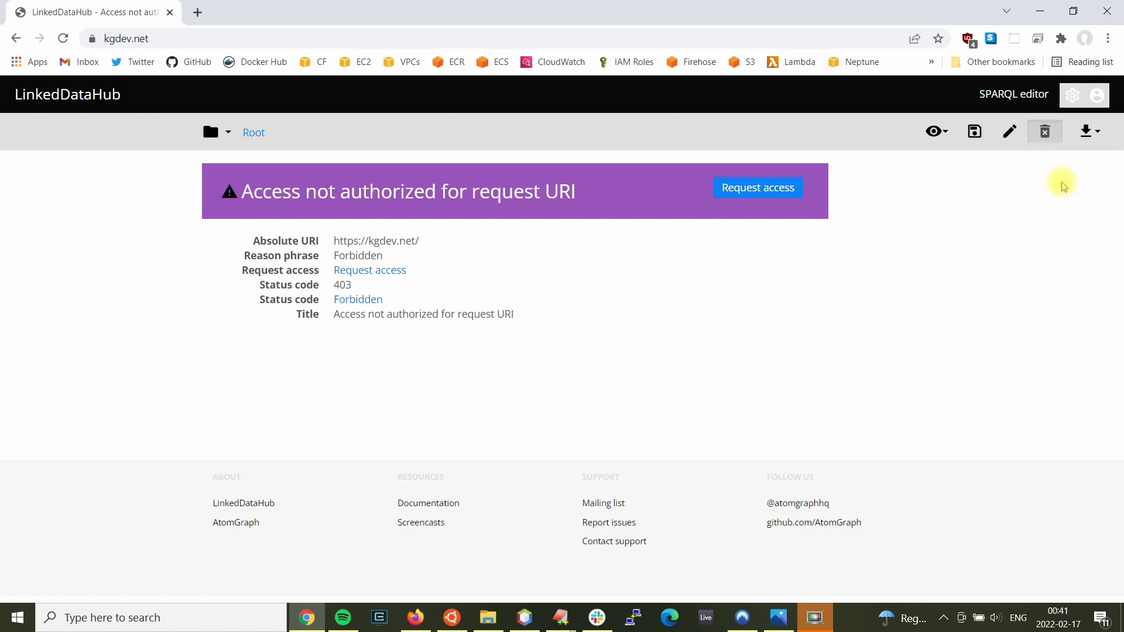
click(778, 192)
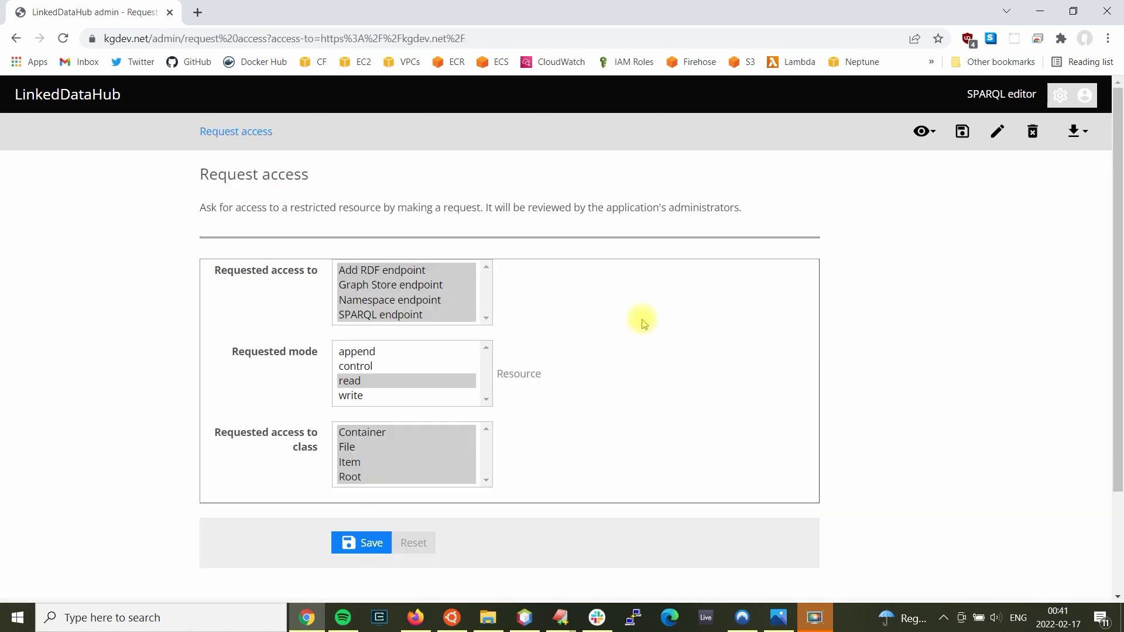
click(404, 353)
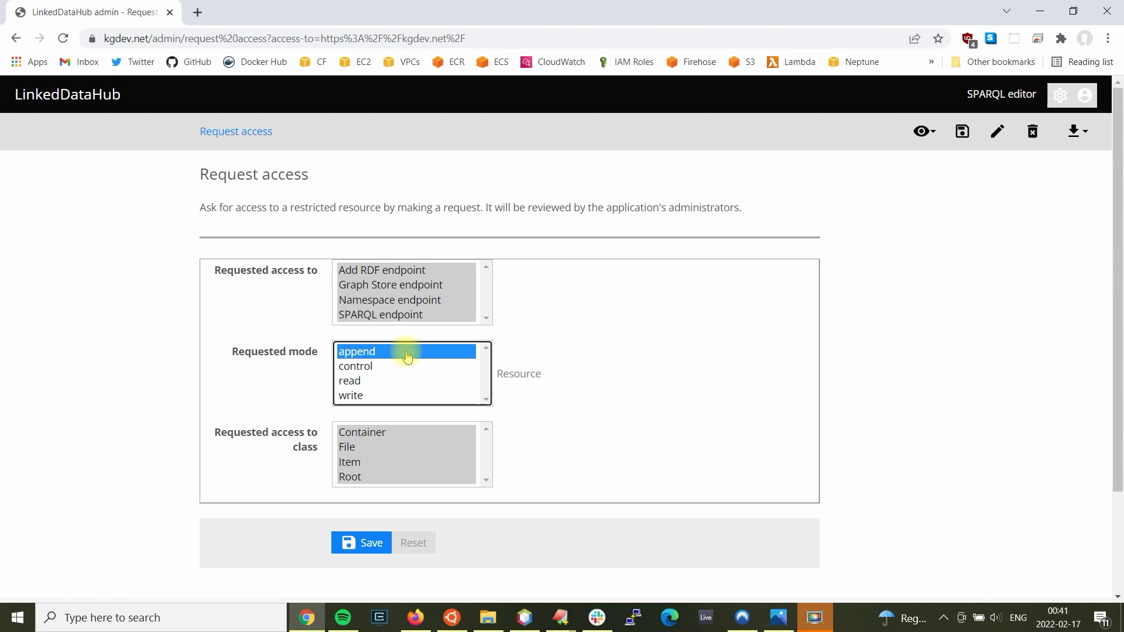
ctrl+click(389, 381)
ctrl+click(389, 395)
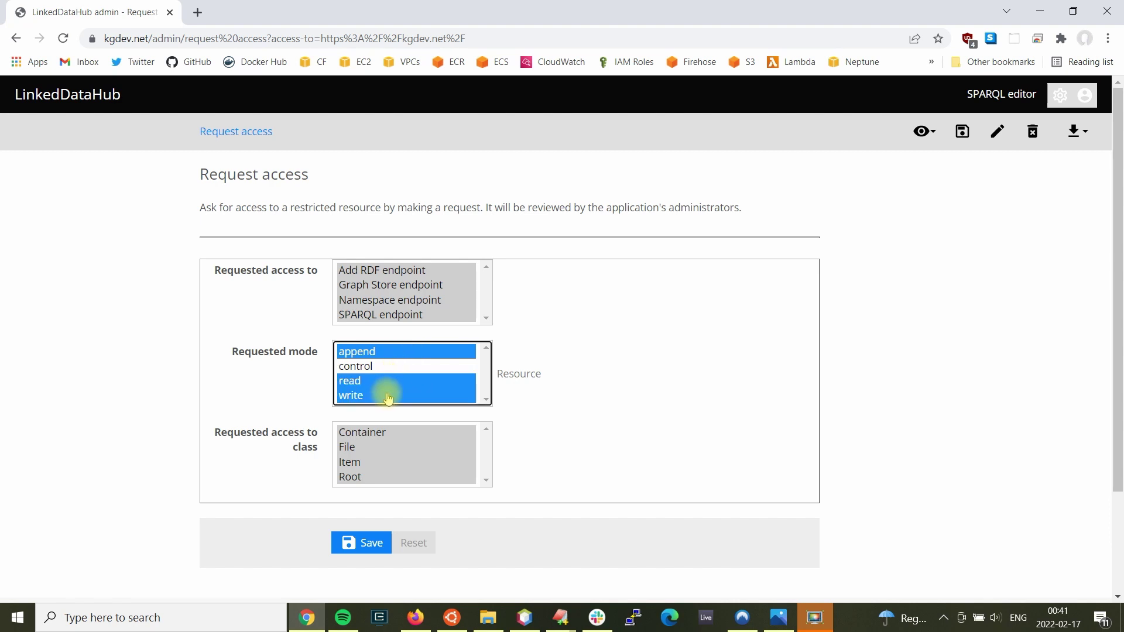
scroll(593, 391, down, 1)
scroll(593, 391, up, 1)
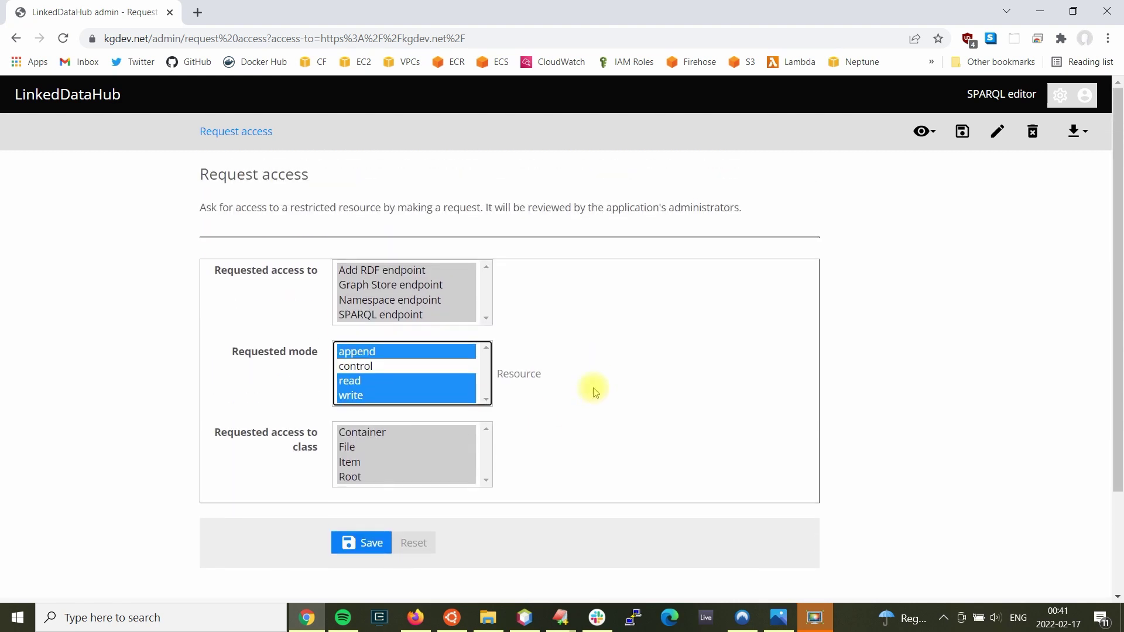
click(370, 544)
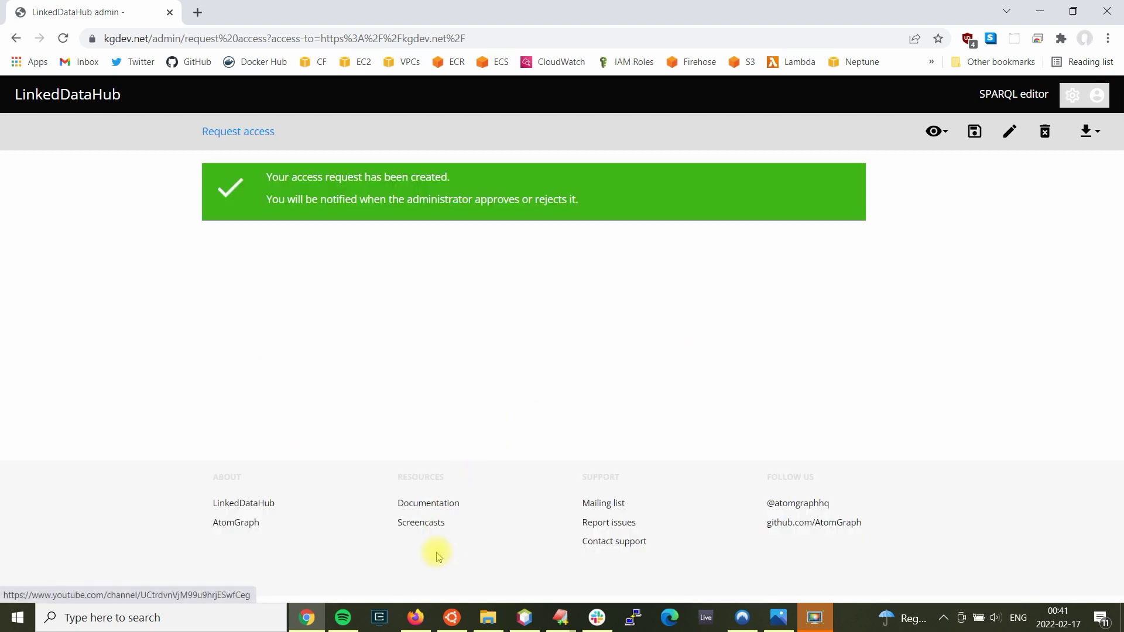
Switch to Firefox, open the last pending access request in the LinkedDataHub administration and allow it
click(418, 619)
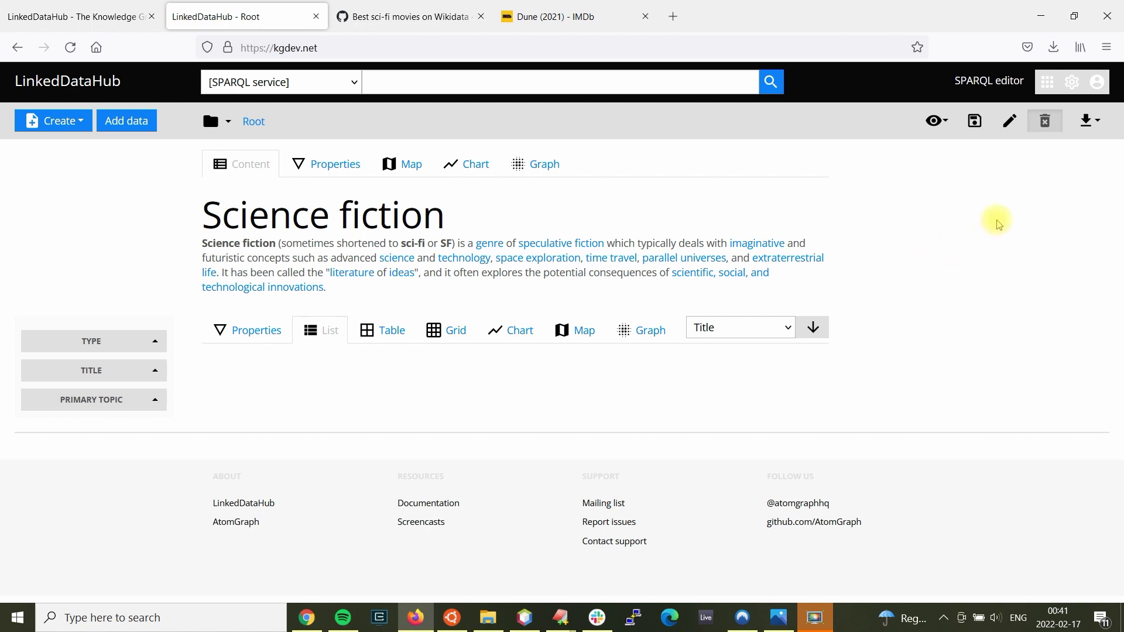
click(1072, 82)
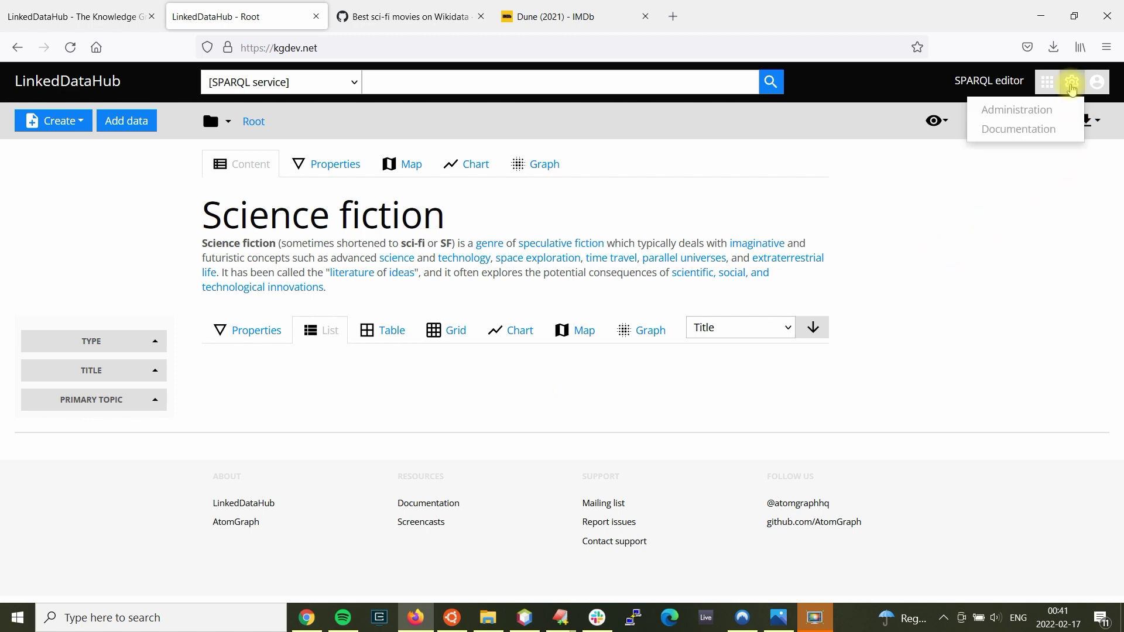
click(1041, 110)
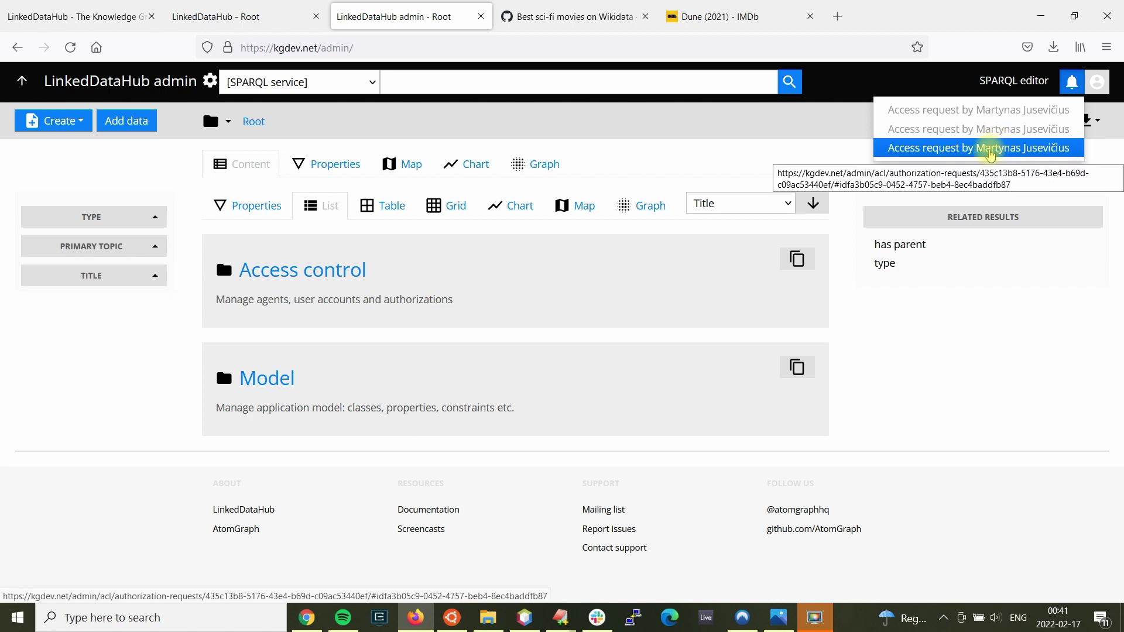
click(989, 149)
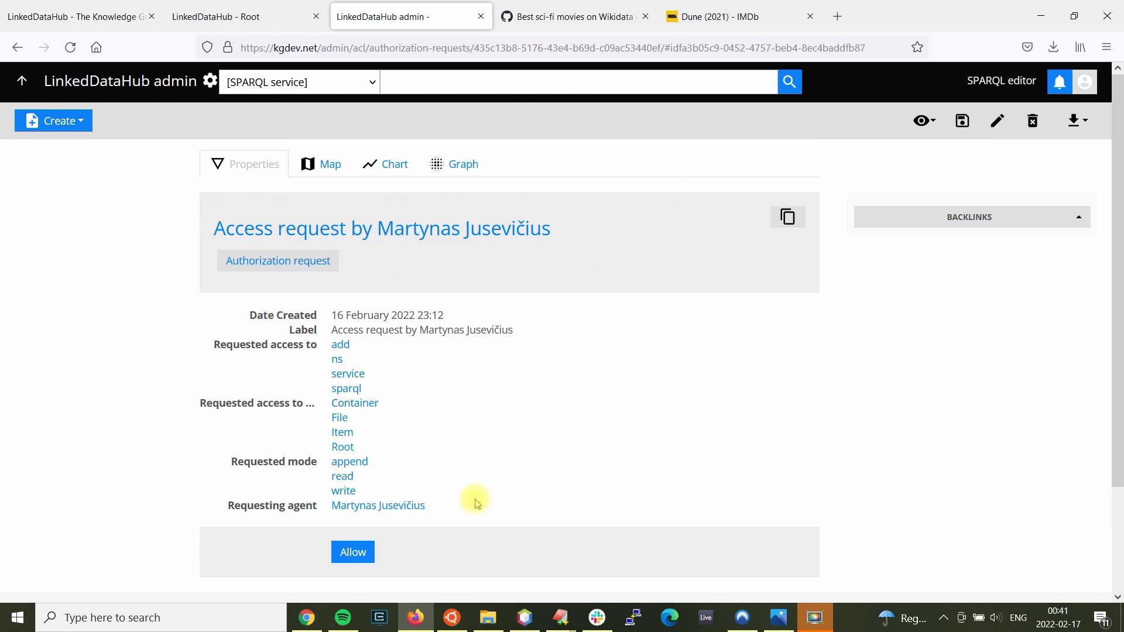
click(357, 553)
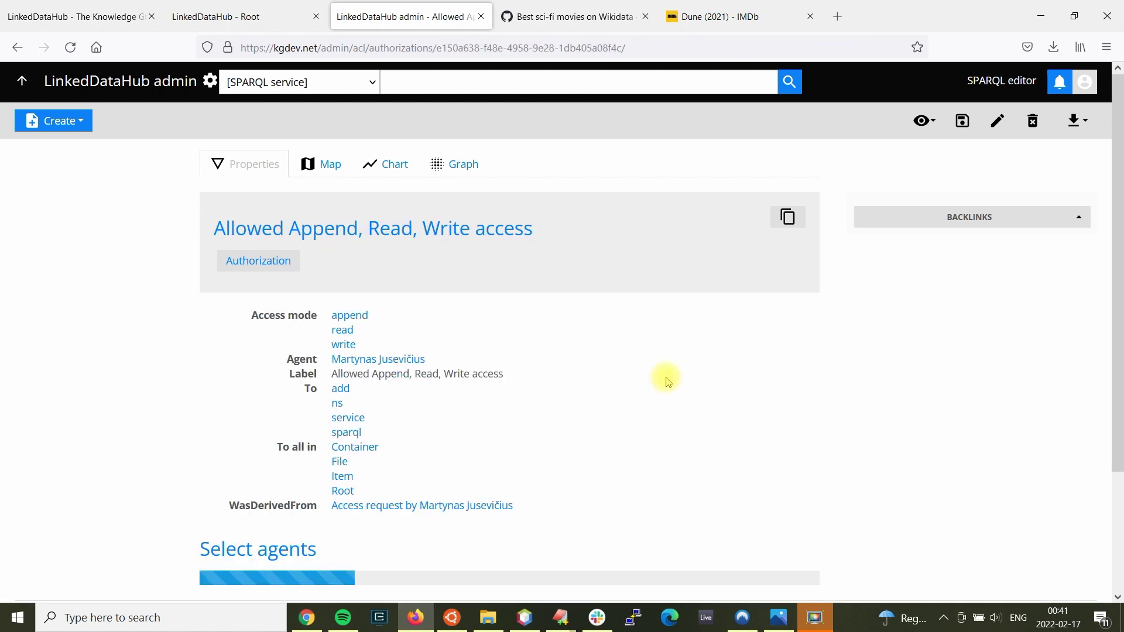
scroll(667, 379, down, 2)
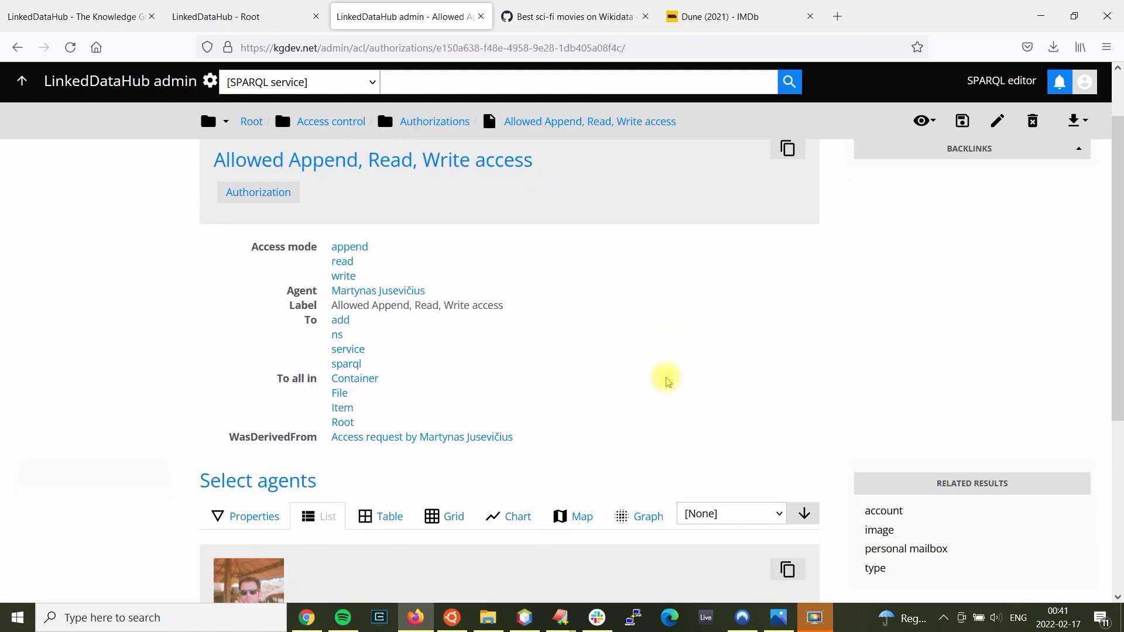
drag(1118, 229, 1118, 305)
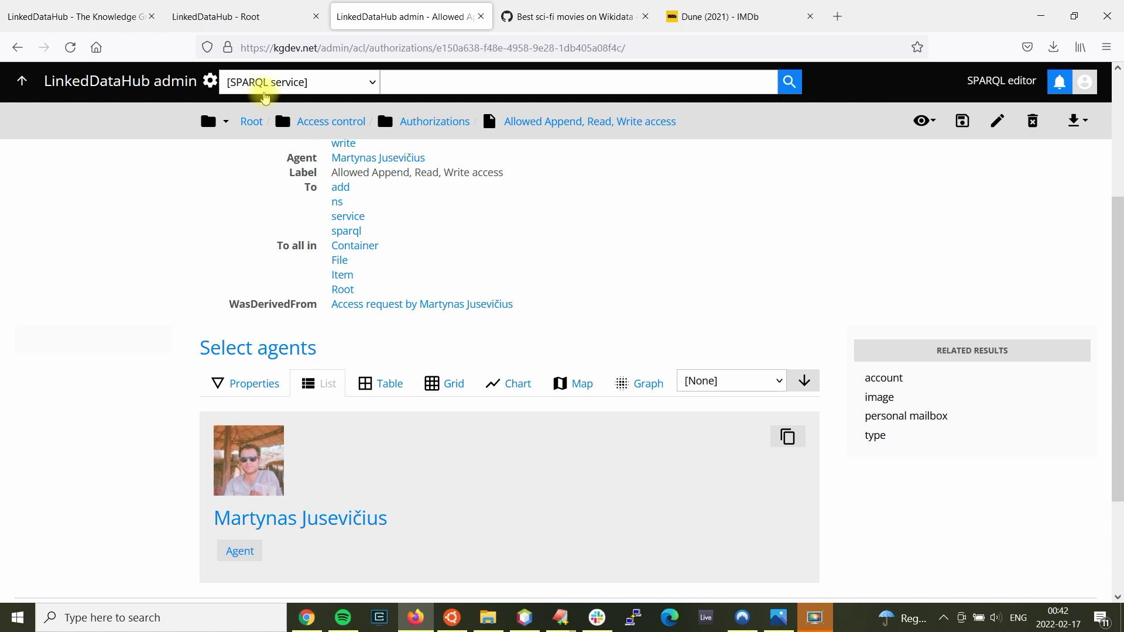
Open the gist "Best sci-fi movies on Wikidata" and copy the SPARQL endpoint link from its comment
click(261, 24)
click(622, 212)
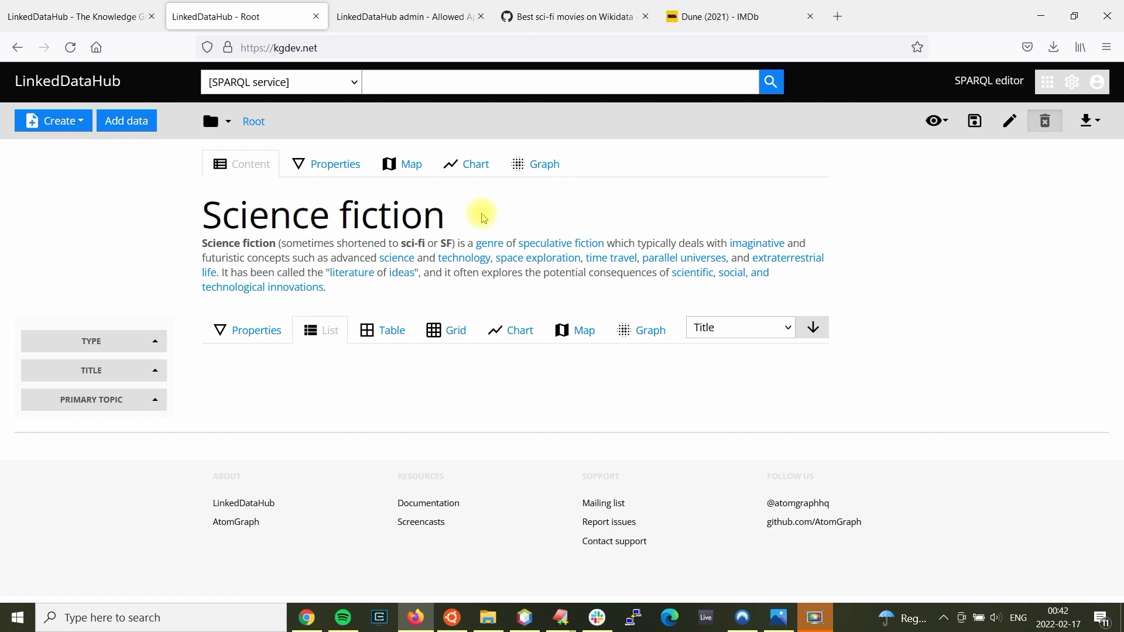
click(591, 15)
scroll(579, 158, down, 3)
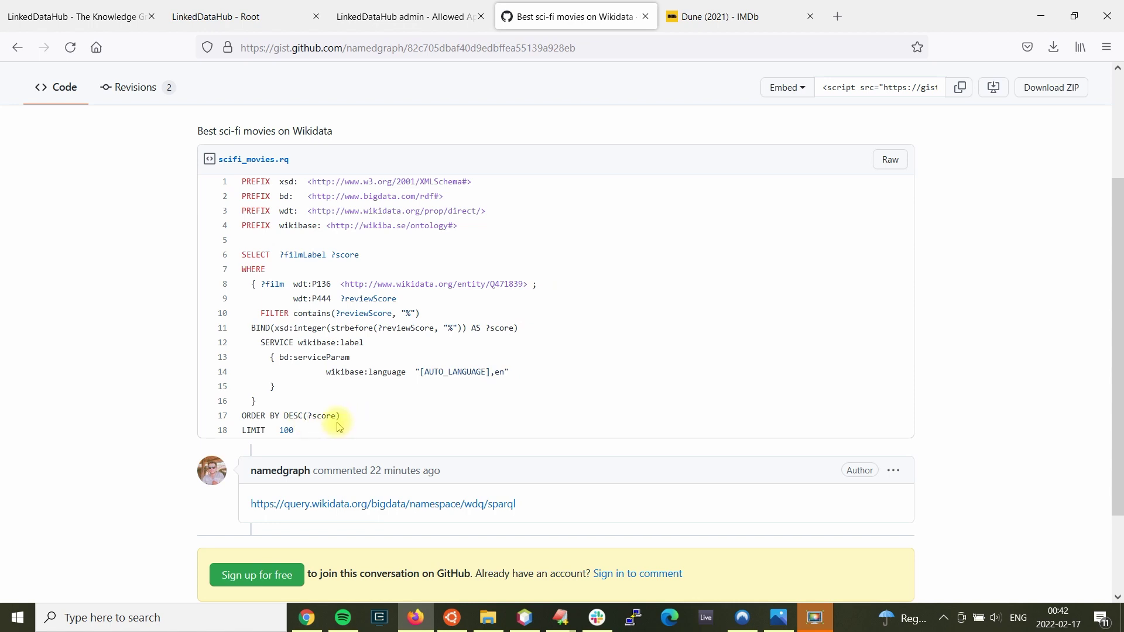
right_click(485, 503)
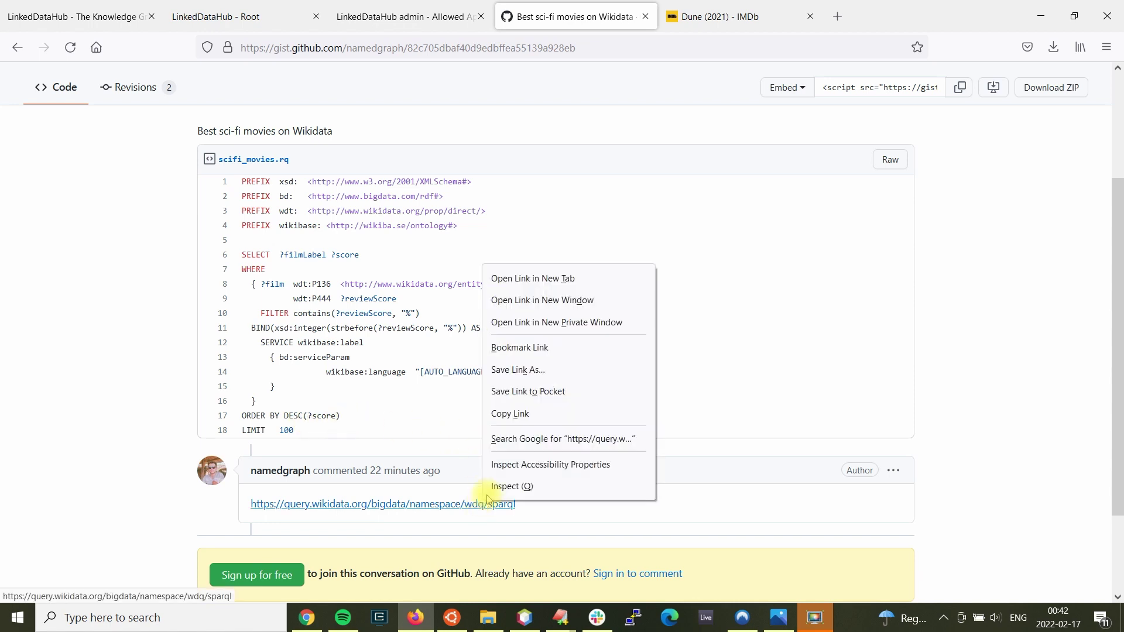
click(503, 412)
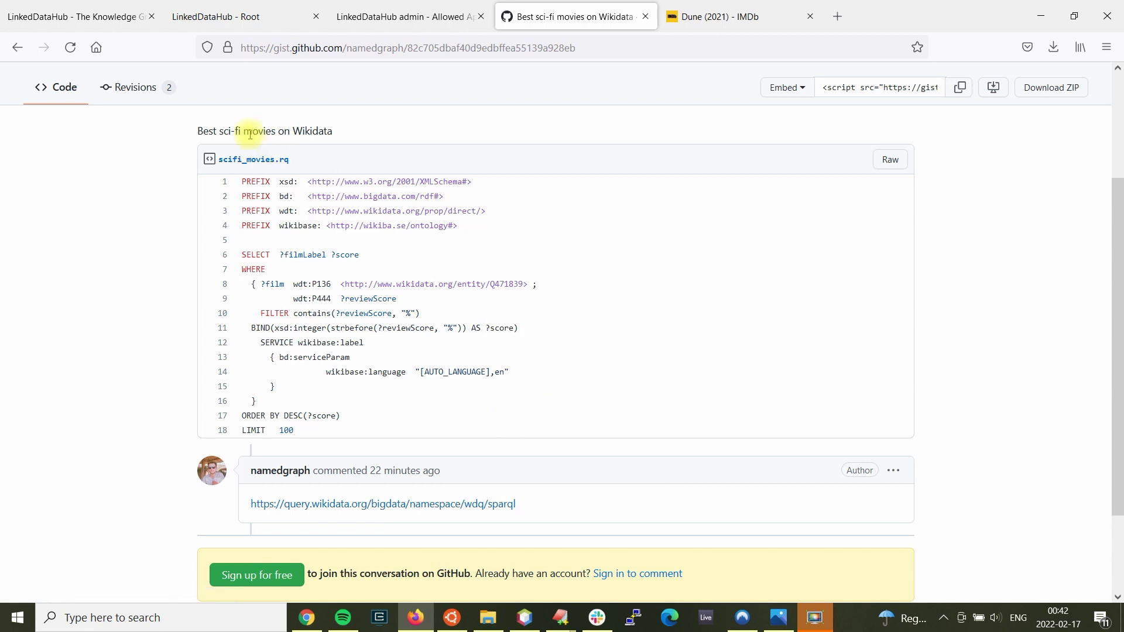
click(254, 17)
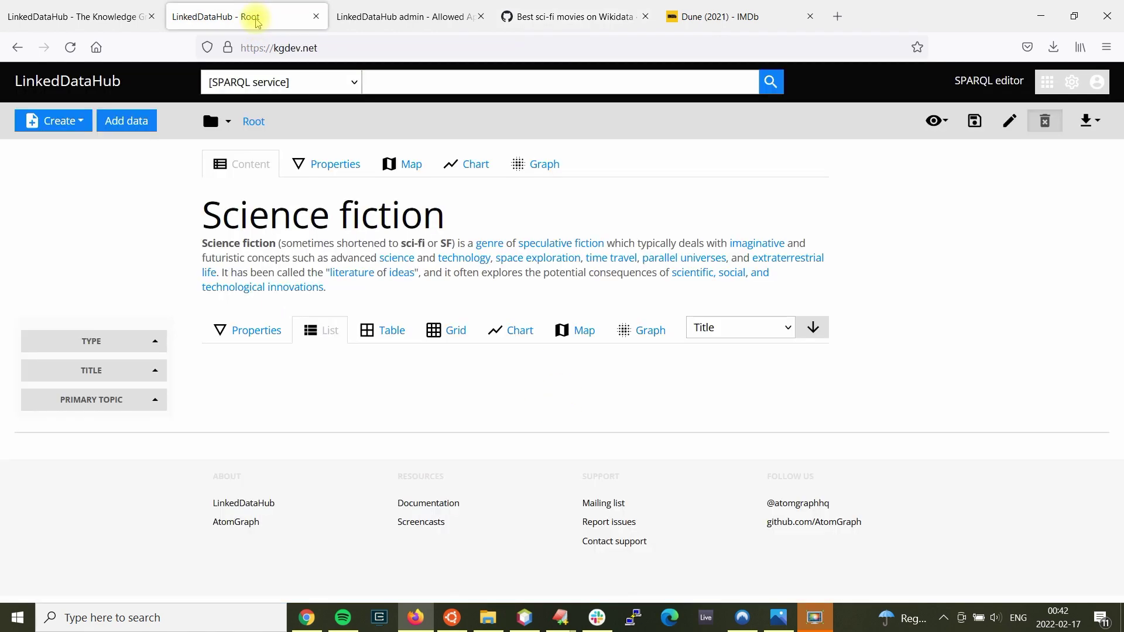
click(81, 121)
scroll(78, 176, down, 2)
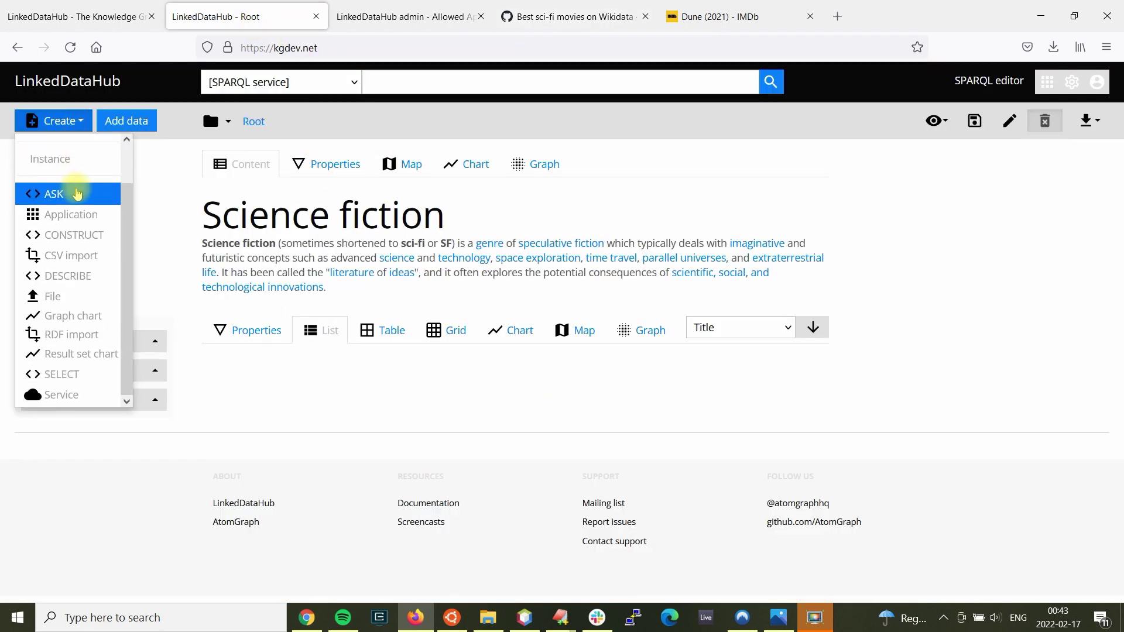
click(76, 392)
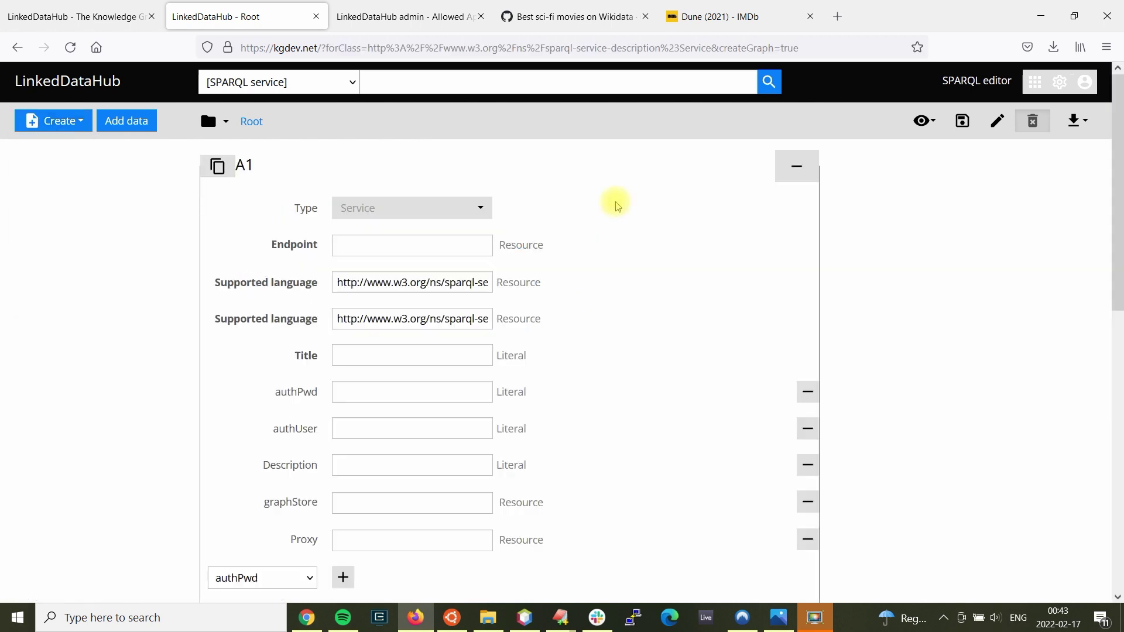
click(448, 241)
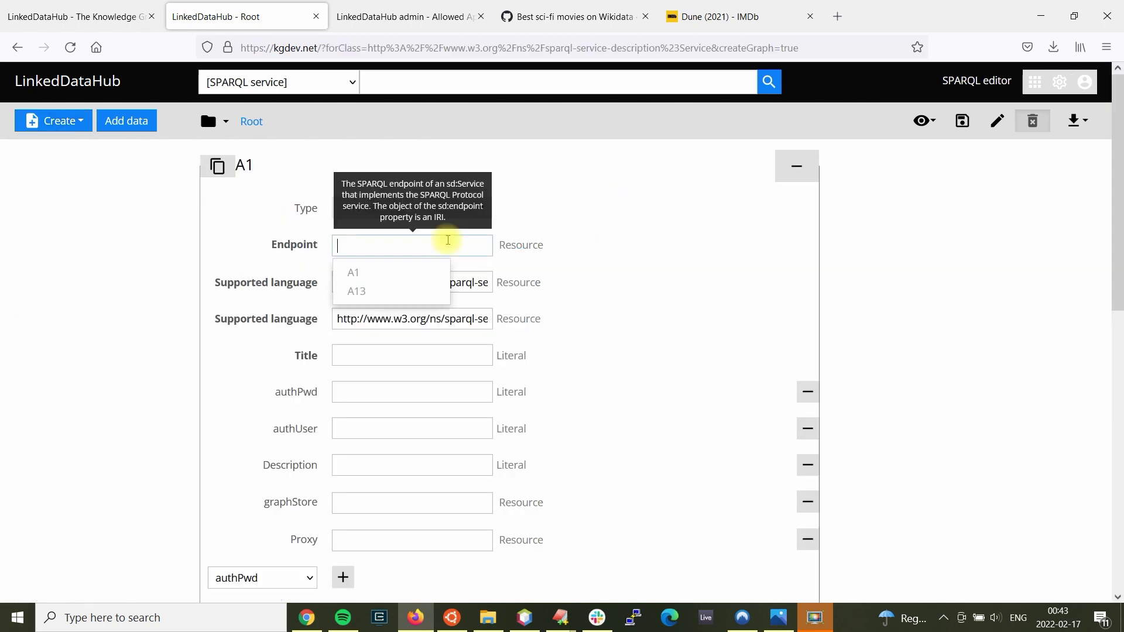
text(Wikidata)
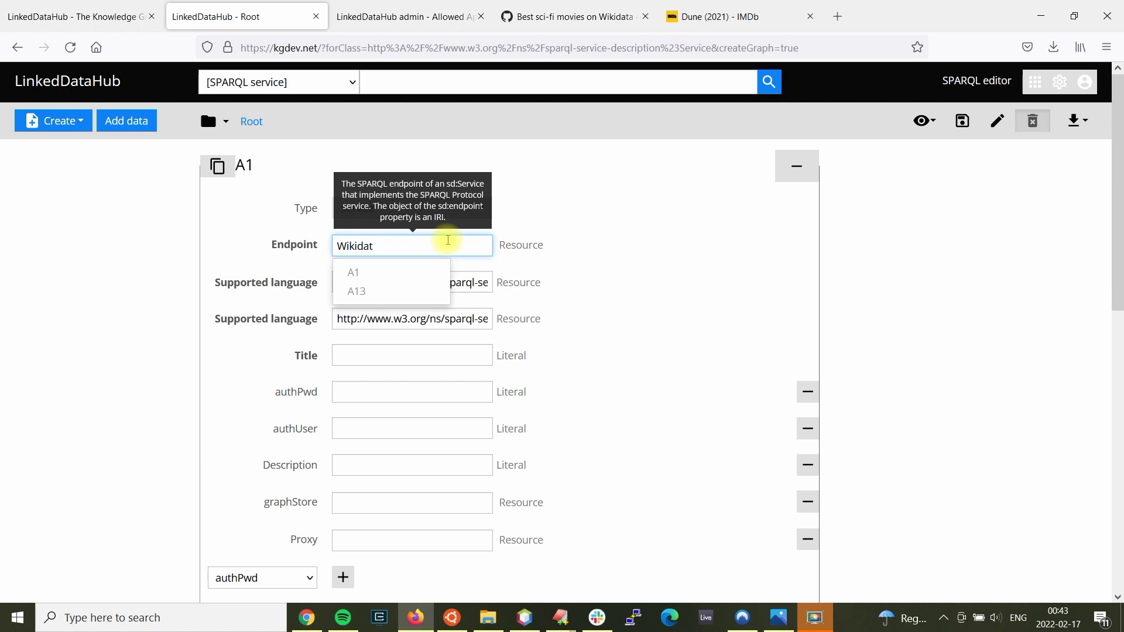
double_click(419, 243)
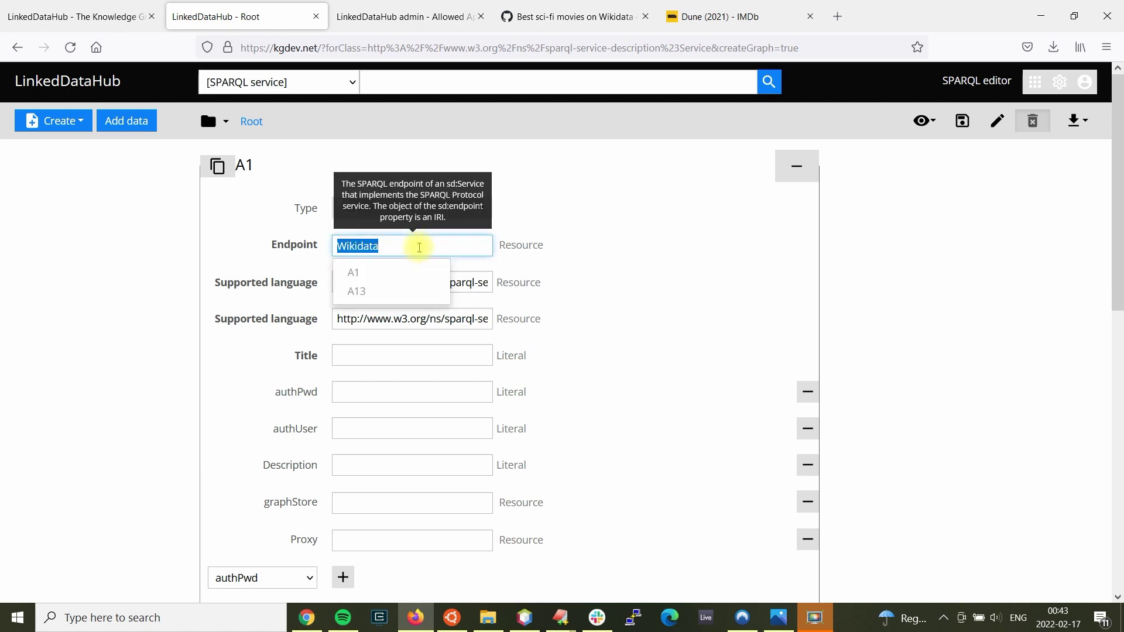
text(https://query.wikidata.org/bigdata/namespace/wdq/sparql)
click(372, 349)
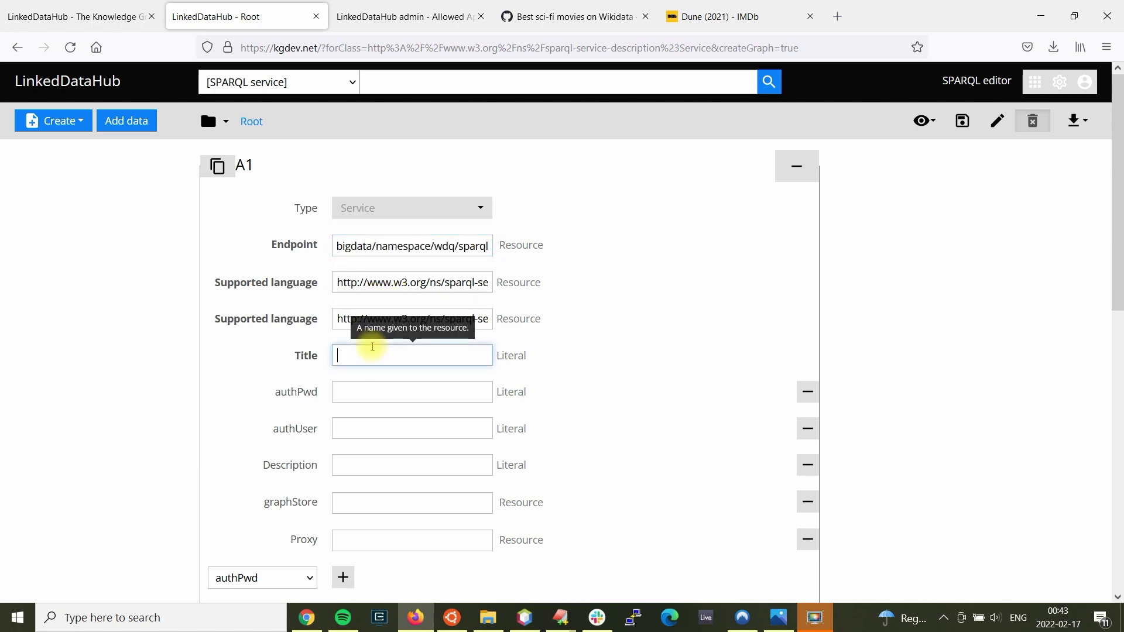
text(Wikidata)
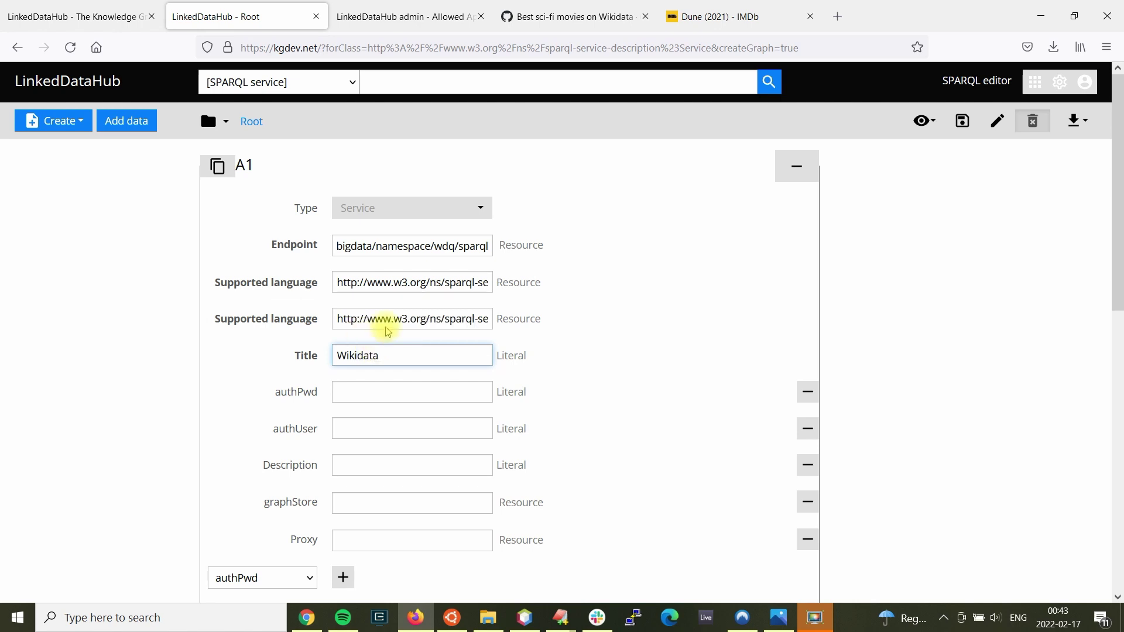
Title the new service's item Wikidata as well and save the service instance
scroll(398, 339, down, 5)
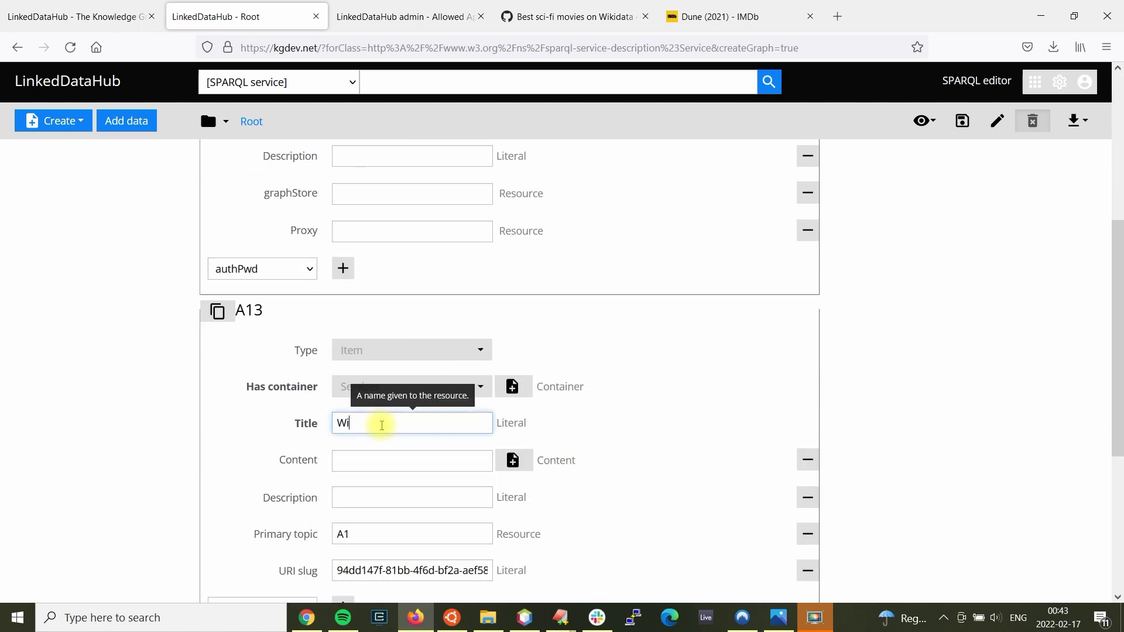
scroll(381, 425, down, 4)
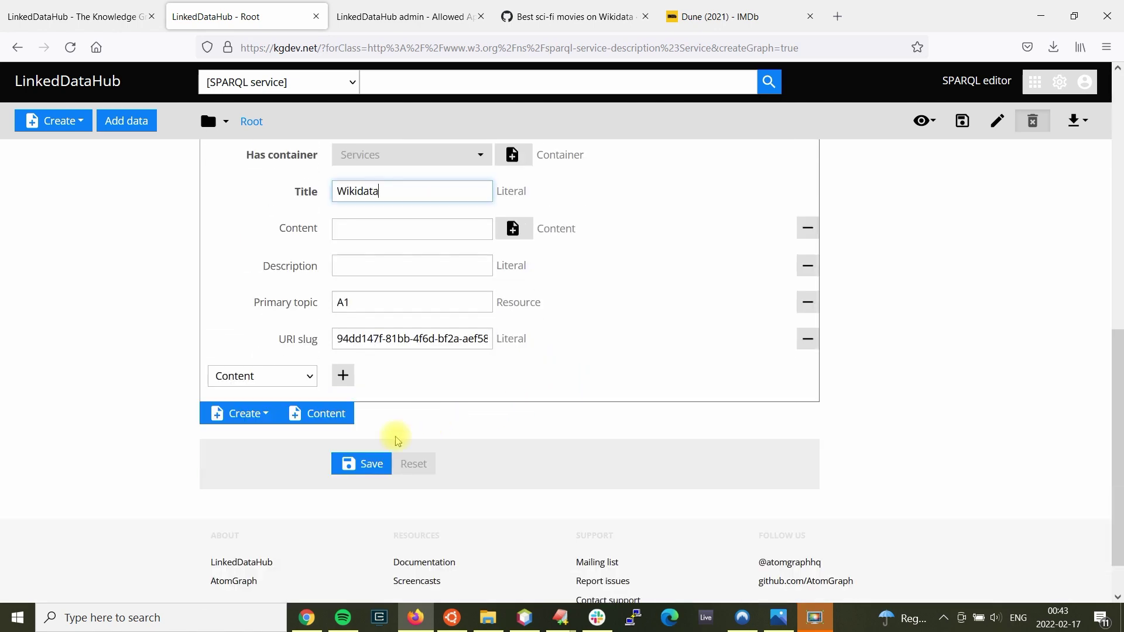
click(383, 461)
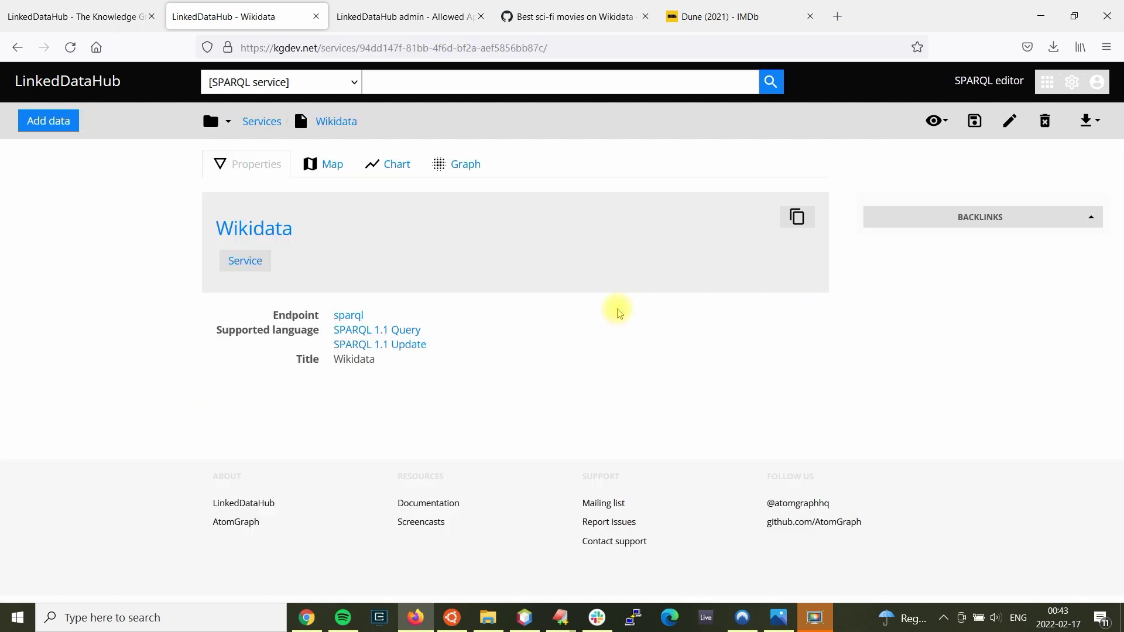
Open the SPARQL editor and select Wikidata as the service to query
click(314, 83)
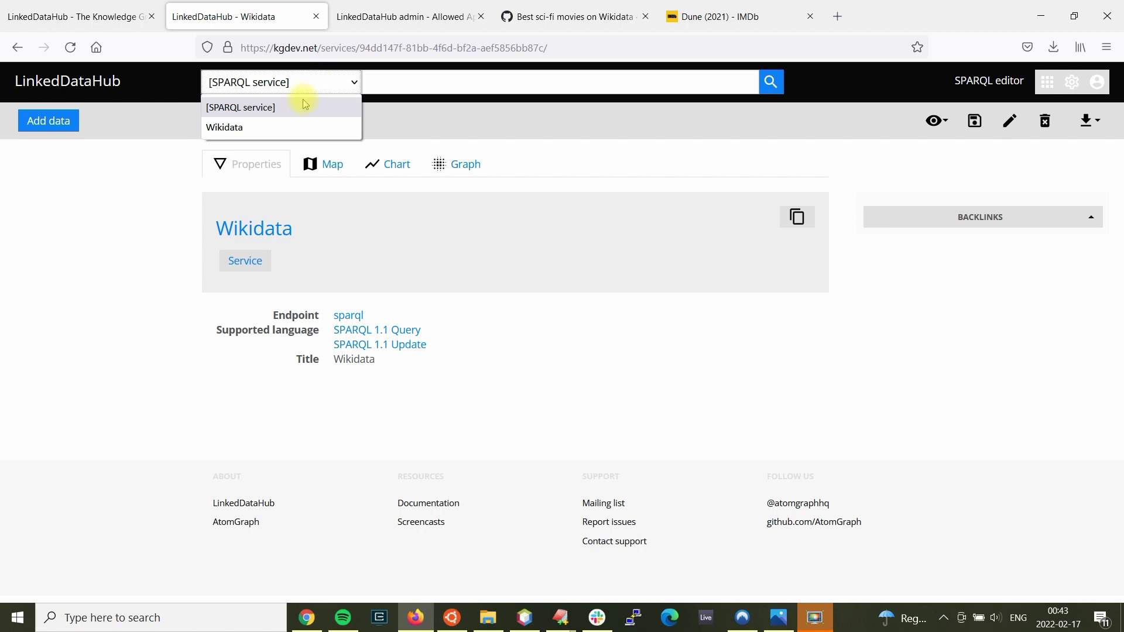
click(440, 113)
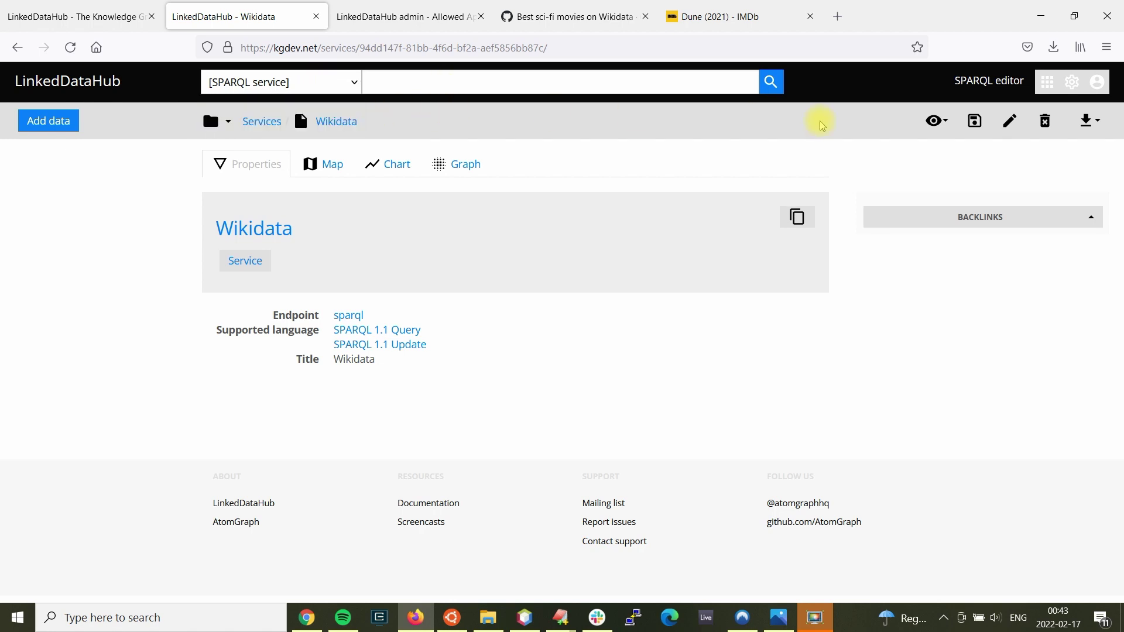
click(972, 89)
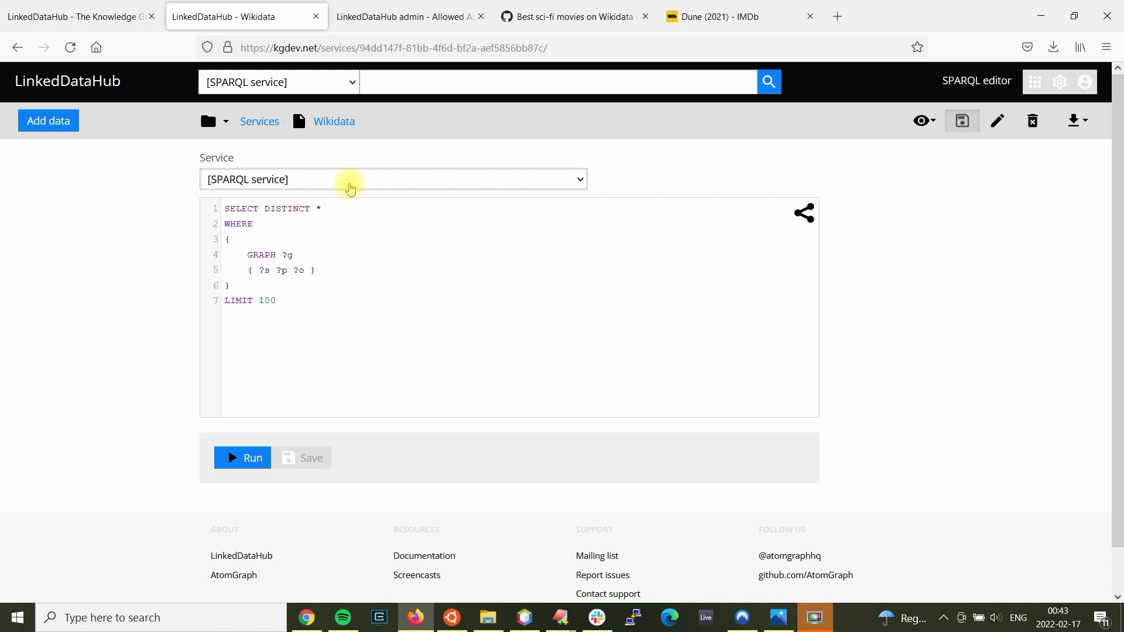
click(348, 187)
click(283, 223)
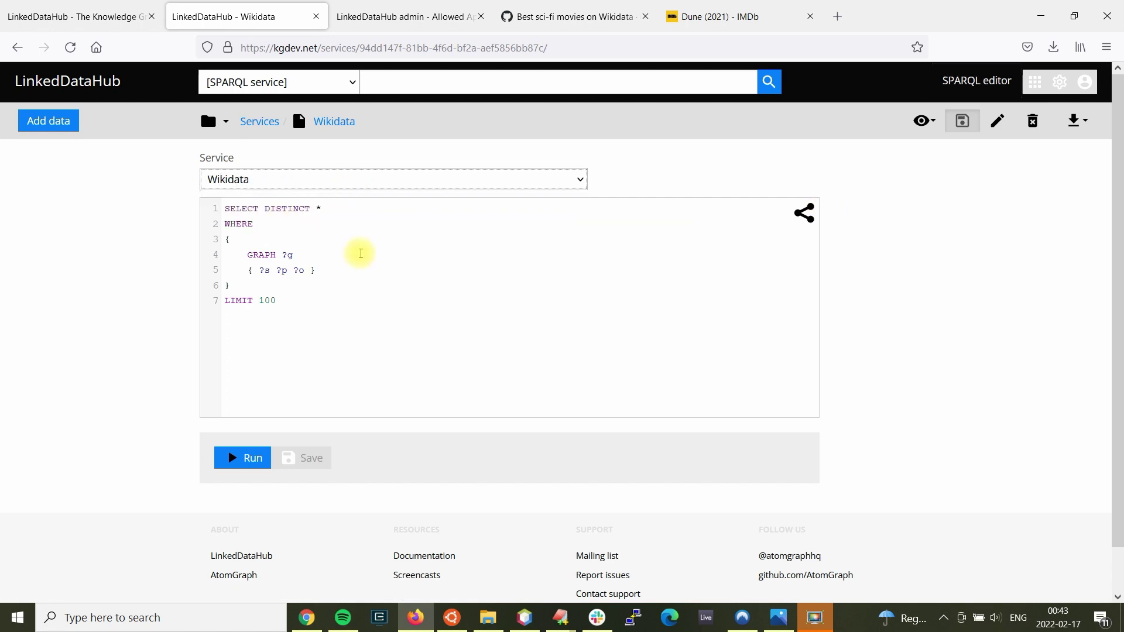
click(361, 253)
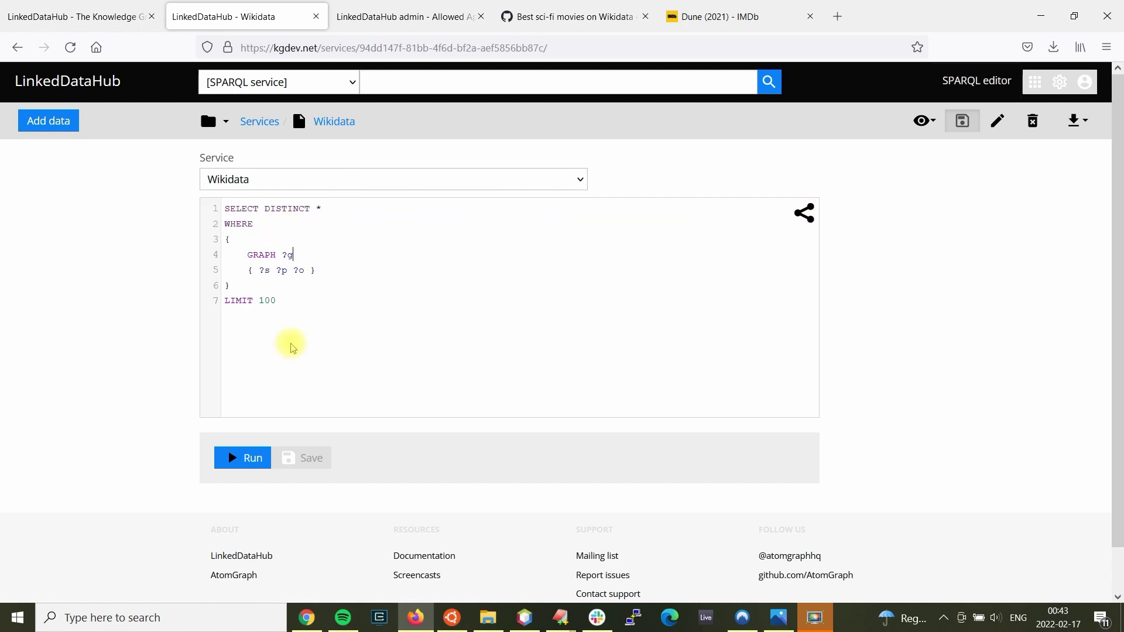
drag(298, 304, 217, 206)
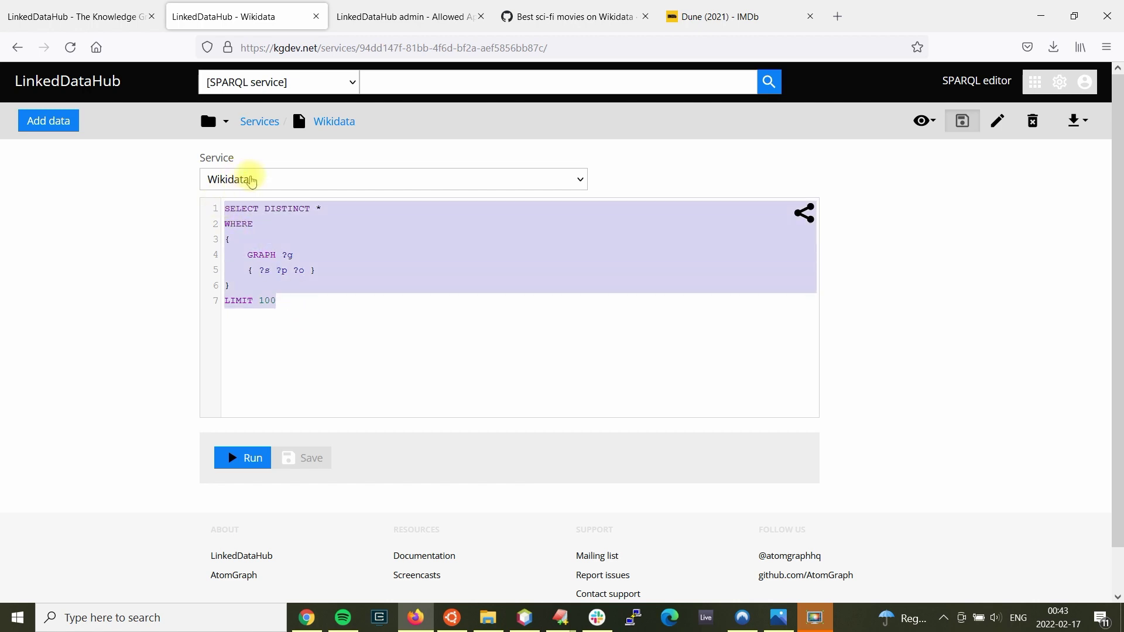
click(251, 181)
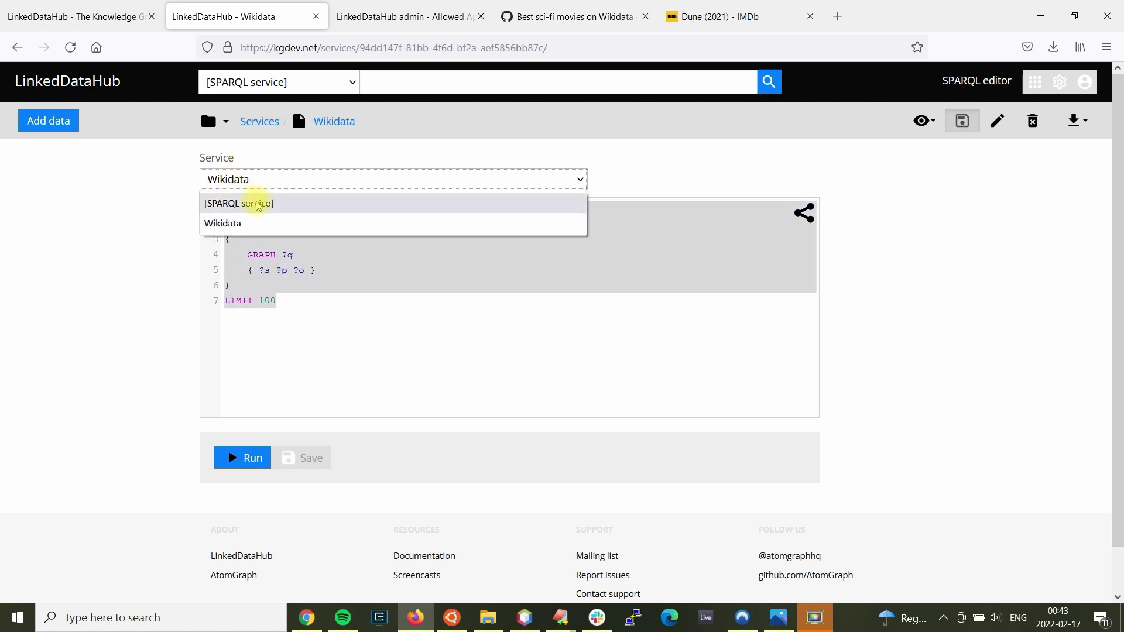
click(258, 205)
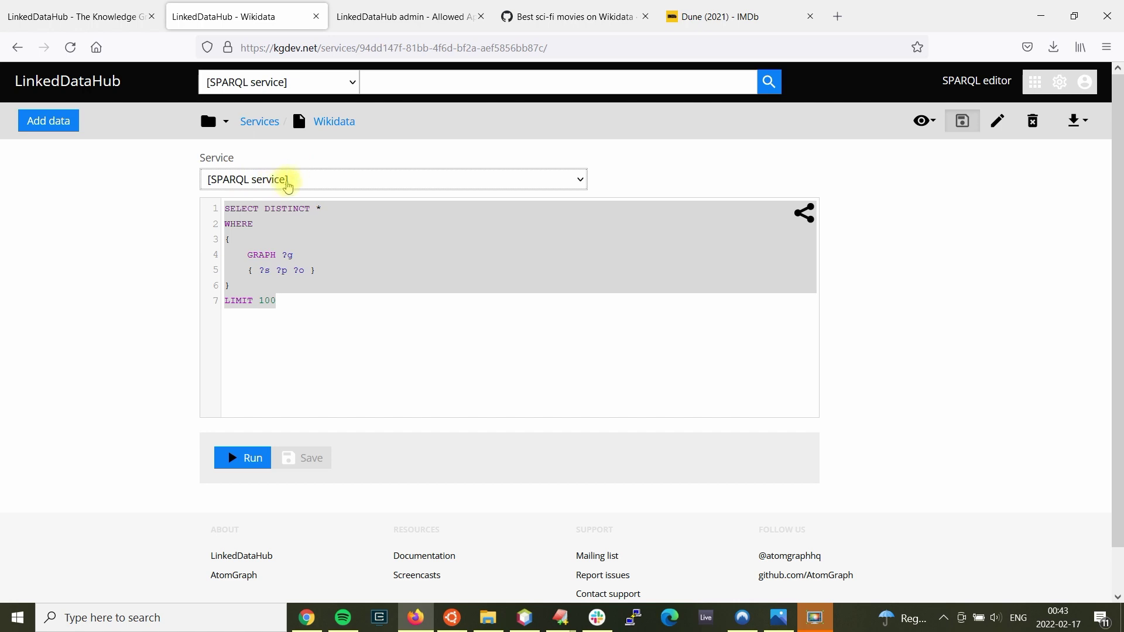
click(294, 183)
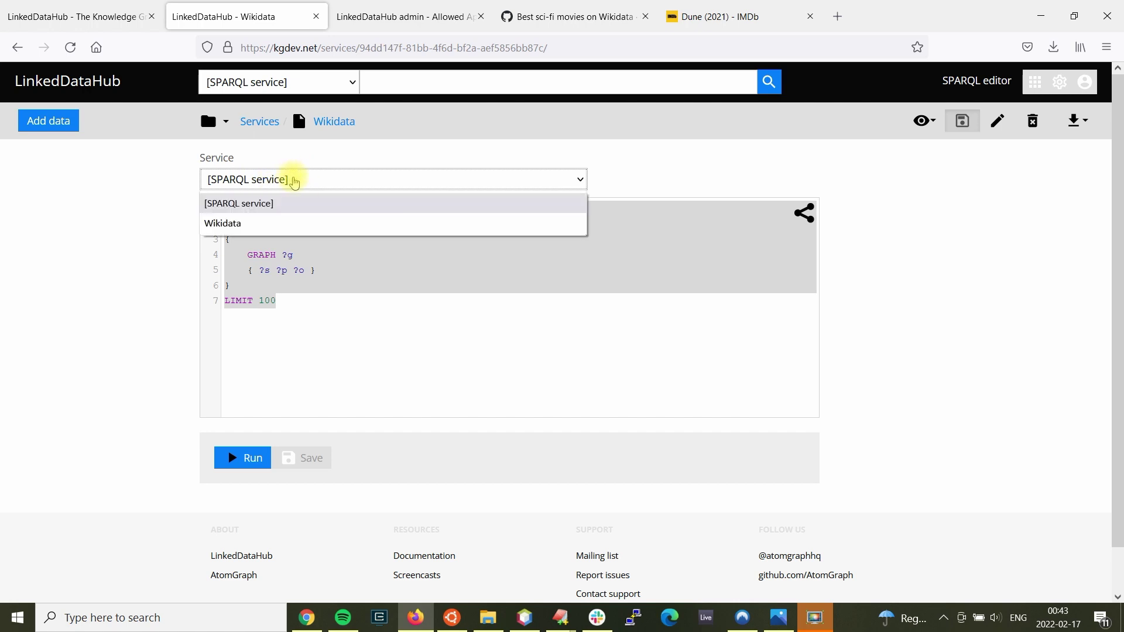
click(280, 220)
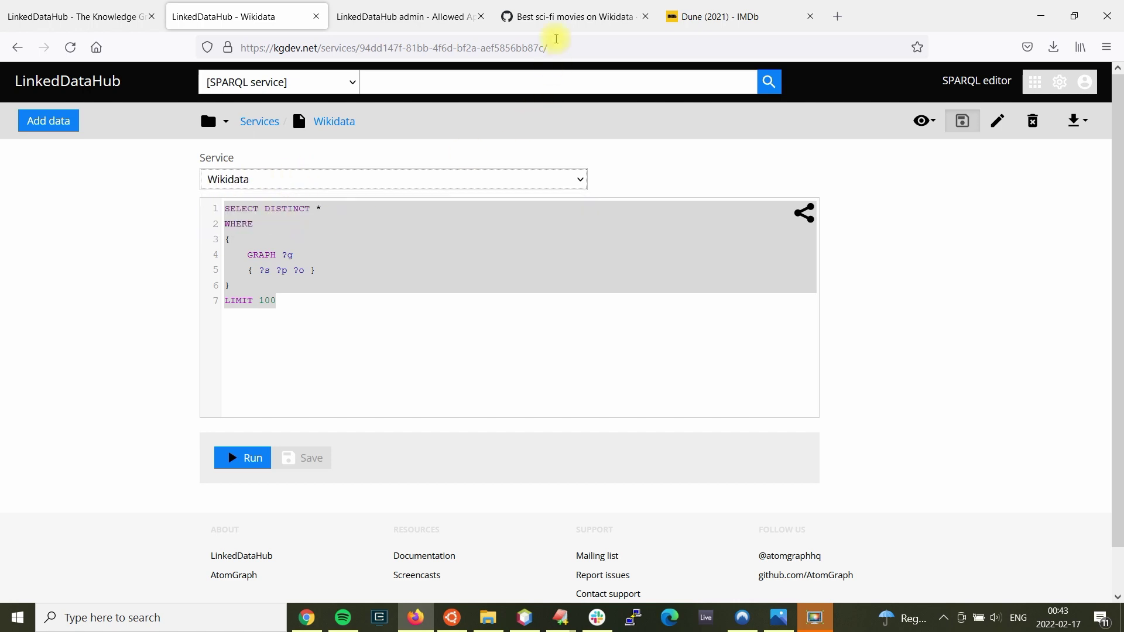
Copy the whole scifi_movies.rq query from the gist, replace the default query in the SPARQL editor with it and run it
click(562, 15)
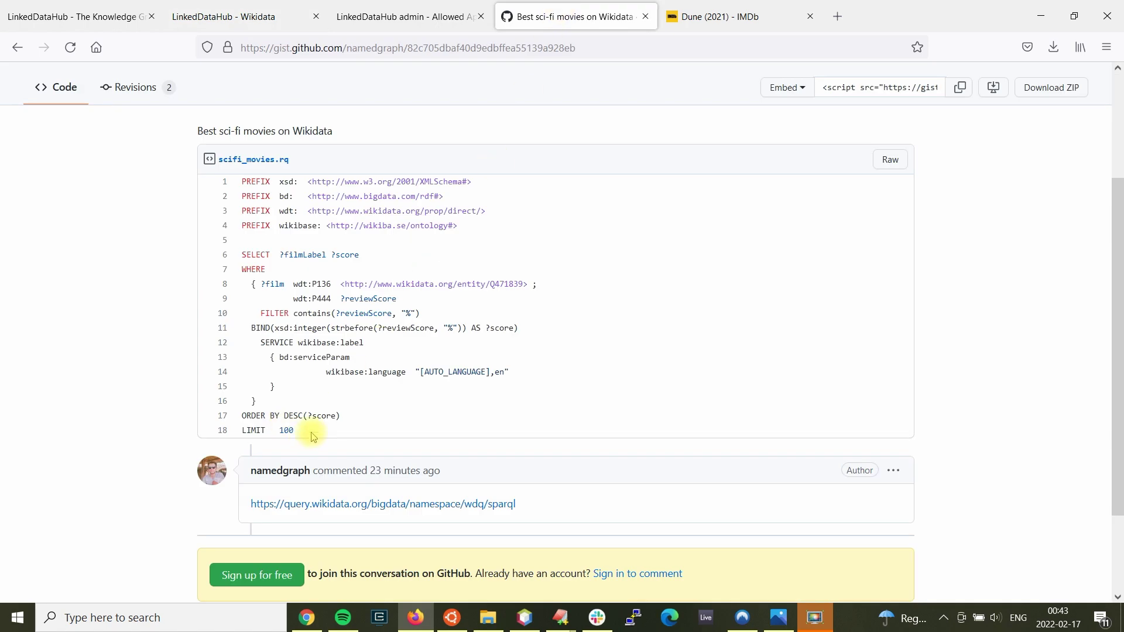
drag(314, 431, 236, 183)
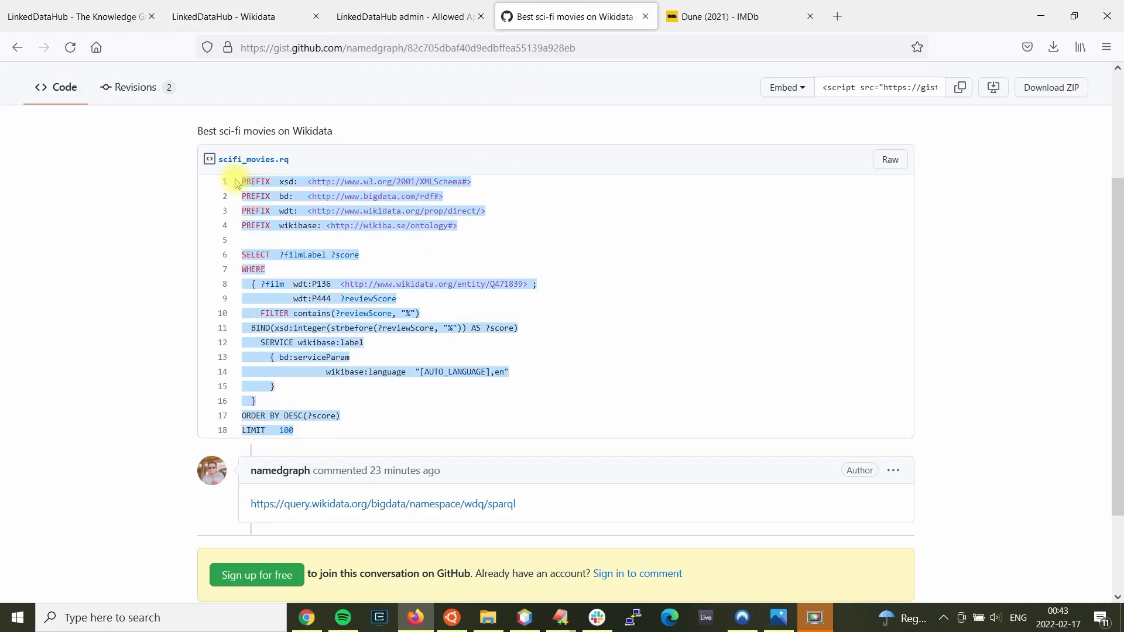
click(261, 24)
key(ctrl+a)
key(ctrl+v)
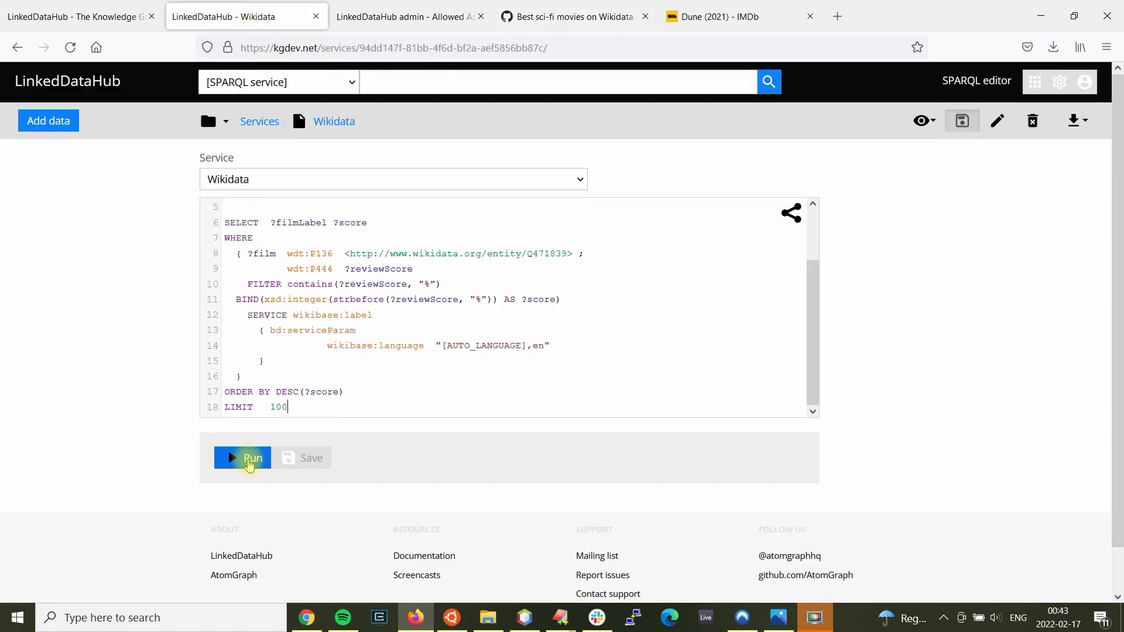
click(243, 457)
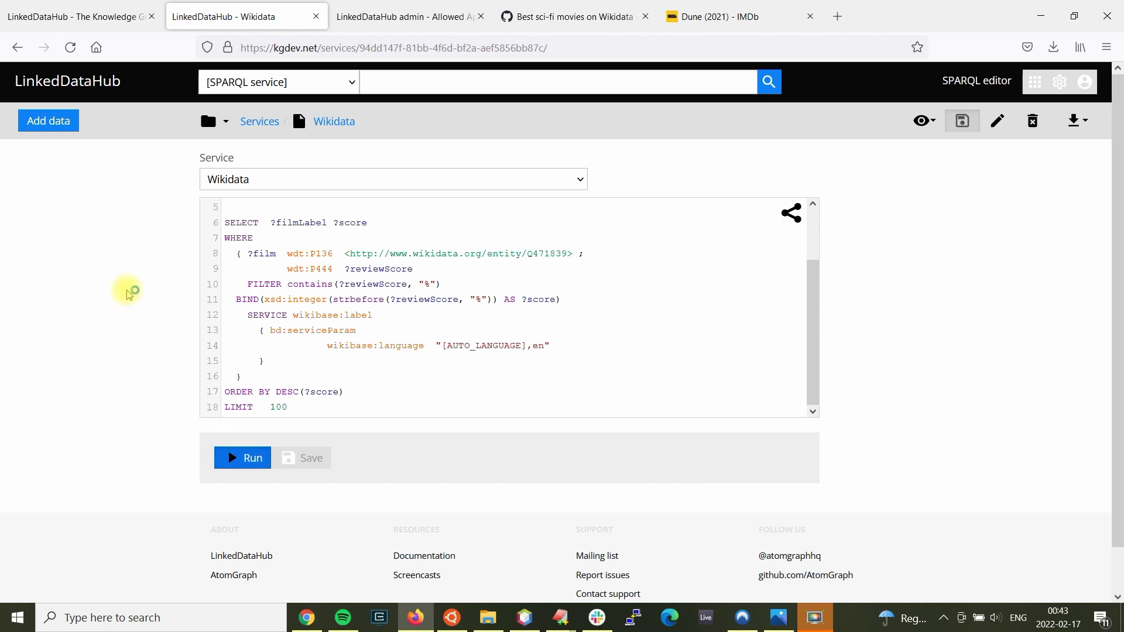
Sort the query results by score in ascending and descending order, and open and close the query's save form
scroll(126, 289, down, 7)
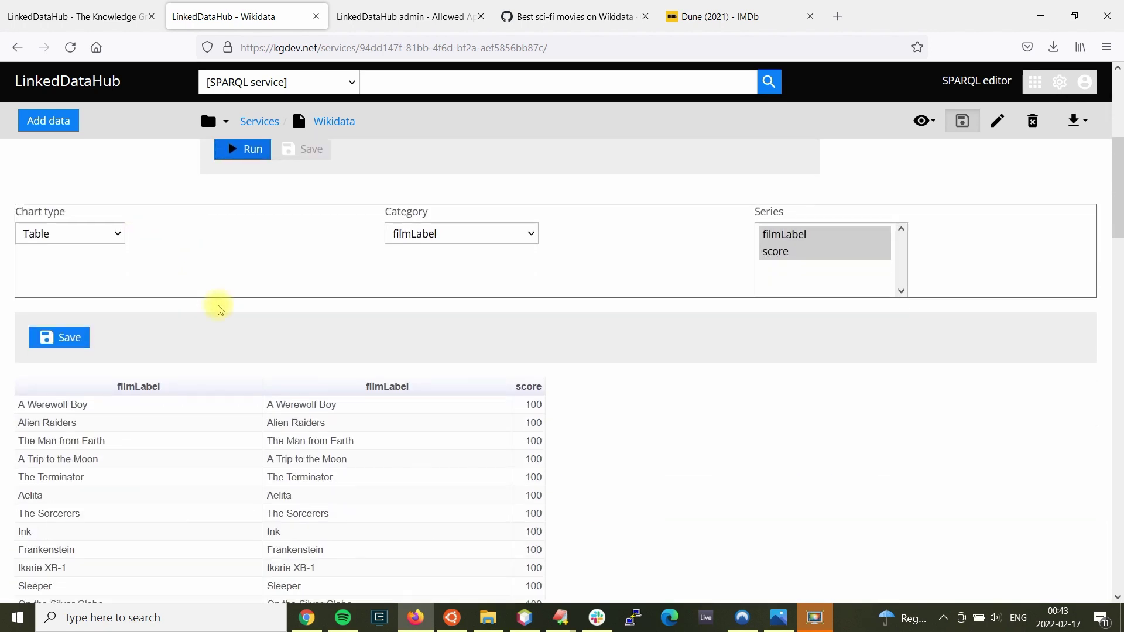
click(529, 309)
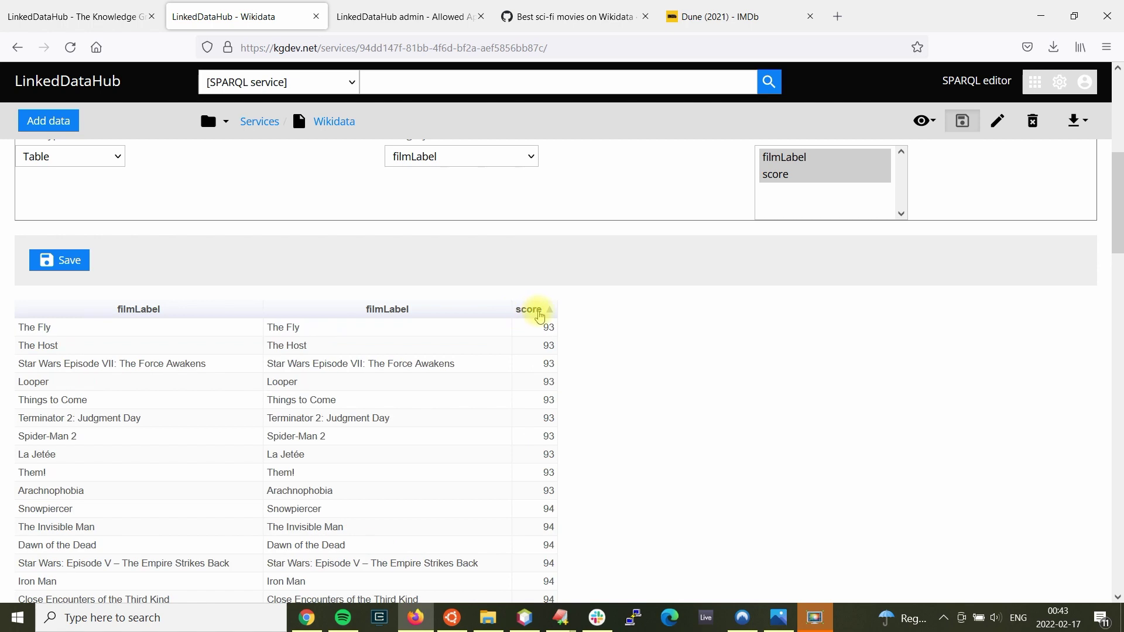
click(536, 310)
scroll(710, 326, up, 3)
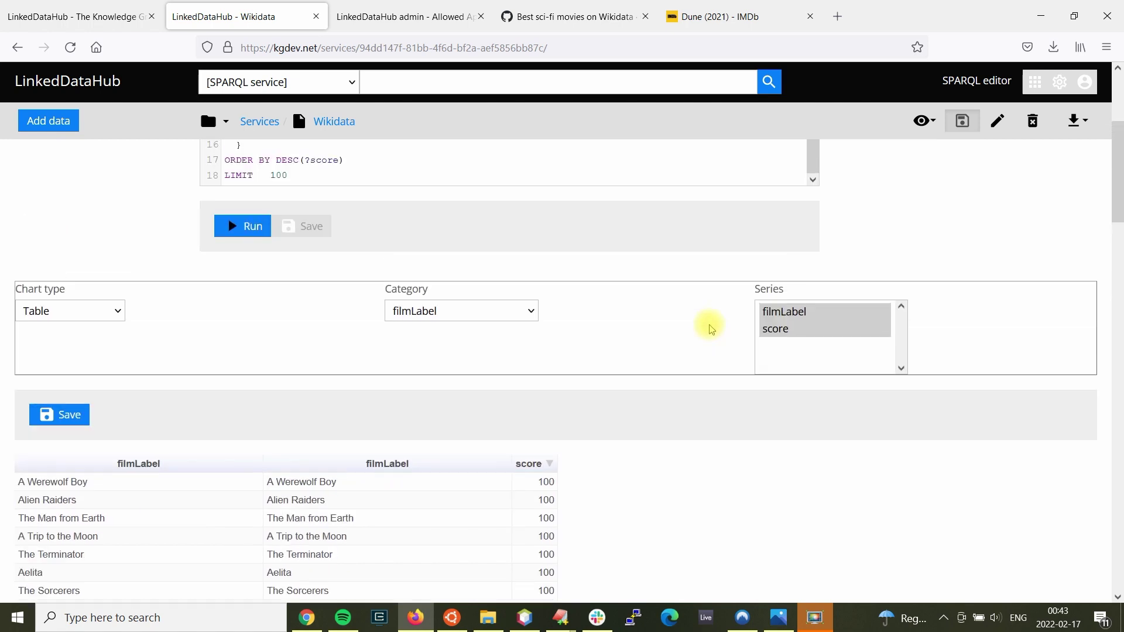
scroll(417, 241, up, 3)
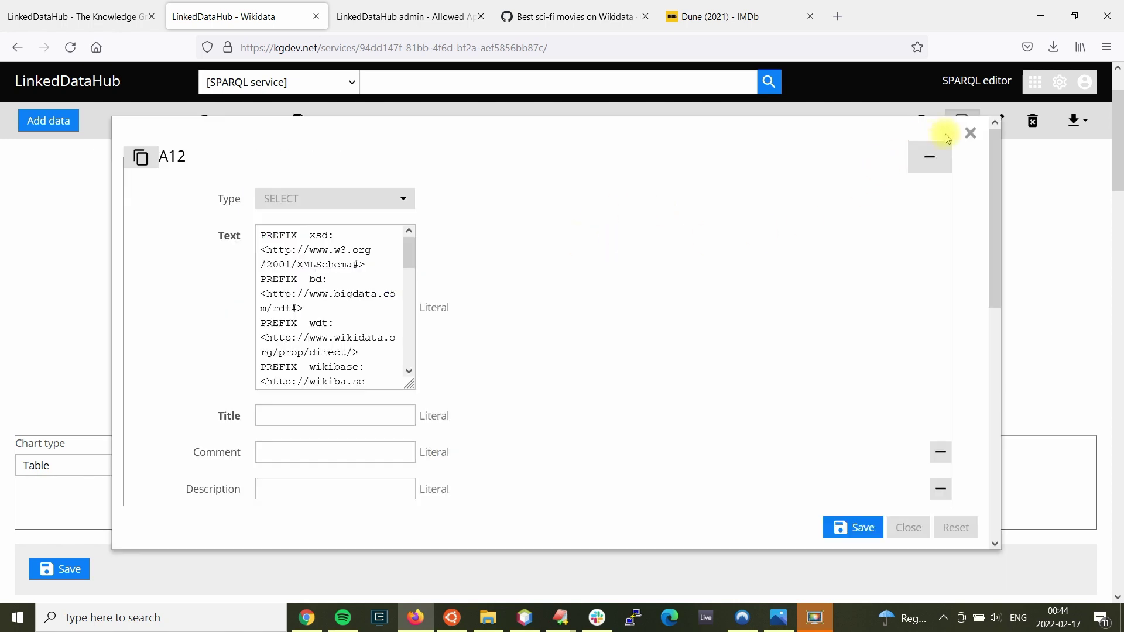
click(970, 133)
Show the query results as a bar chart with filmLabel as category and only score as series
scroll(691, 287, down, 2)
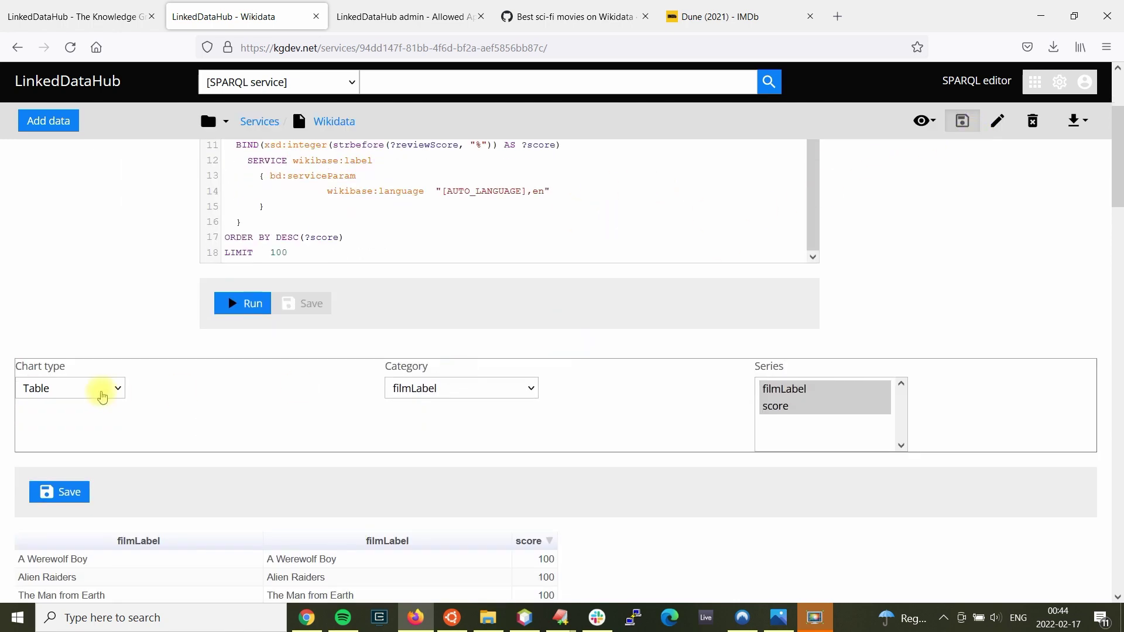
scroll(181, 384, down, 2)
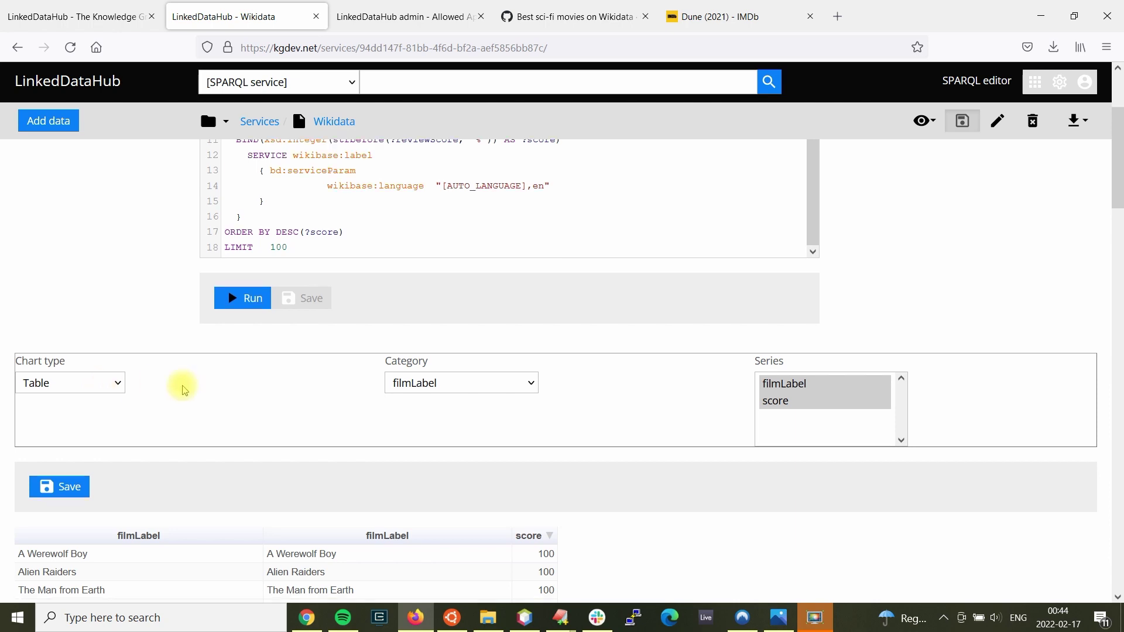
scroll(226, 379, down, 2)
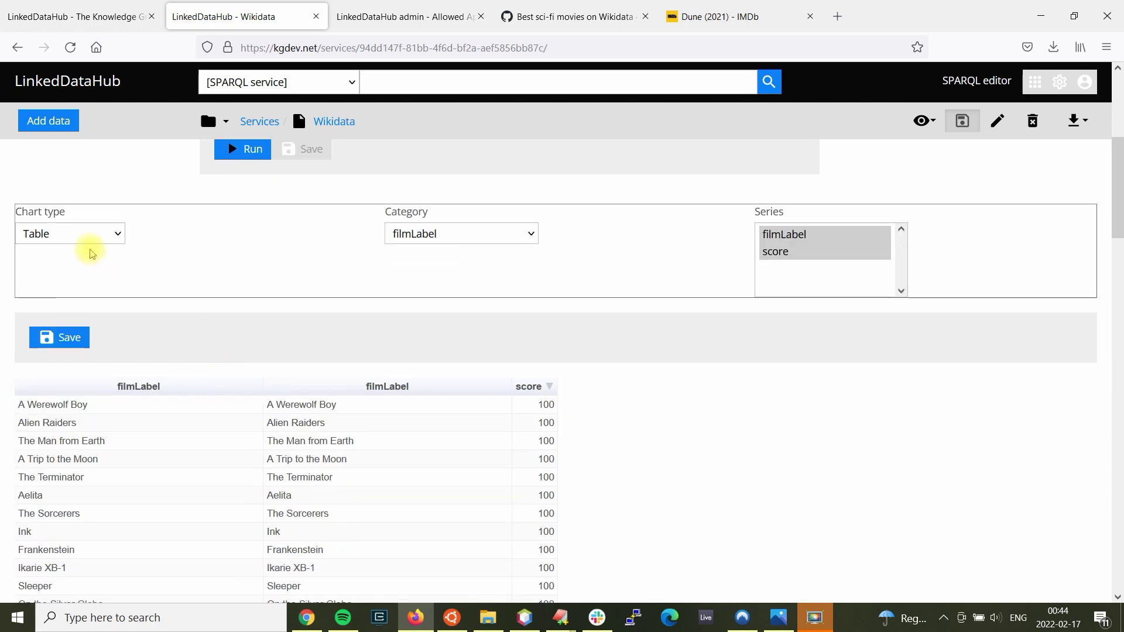
click(89, 234)
click(73, 319)
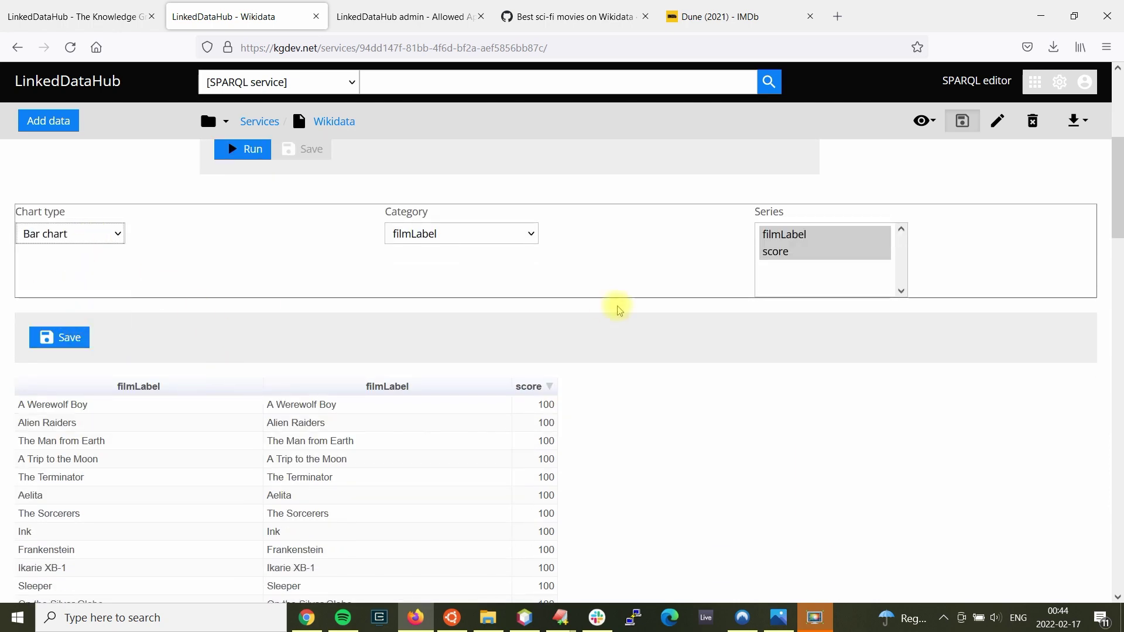
click(810, 264)
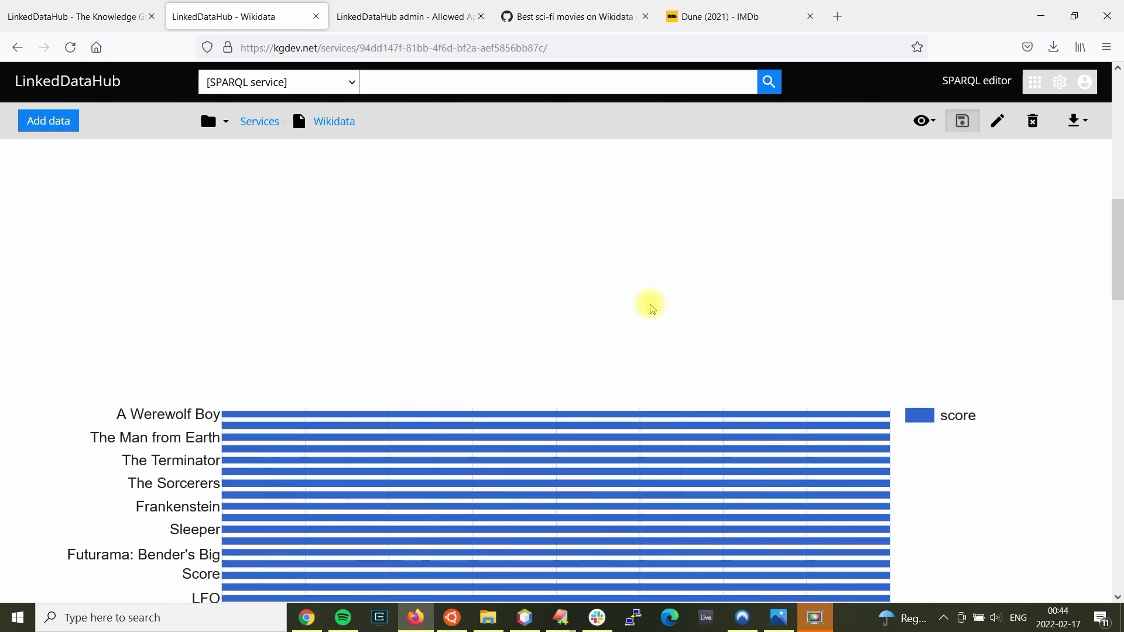
Examine the bar chart of film scores and the chart settings above it
scroll(790, 257, down, 8)
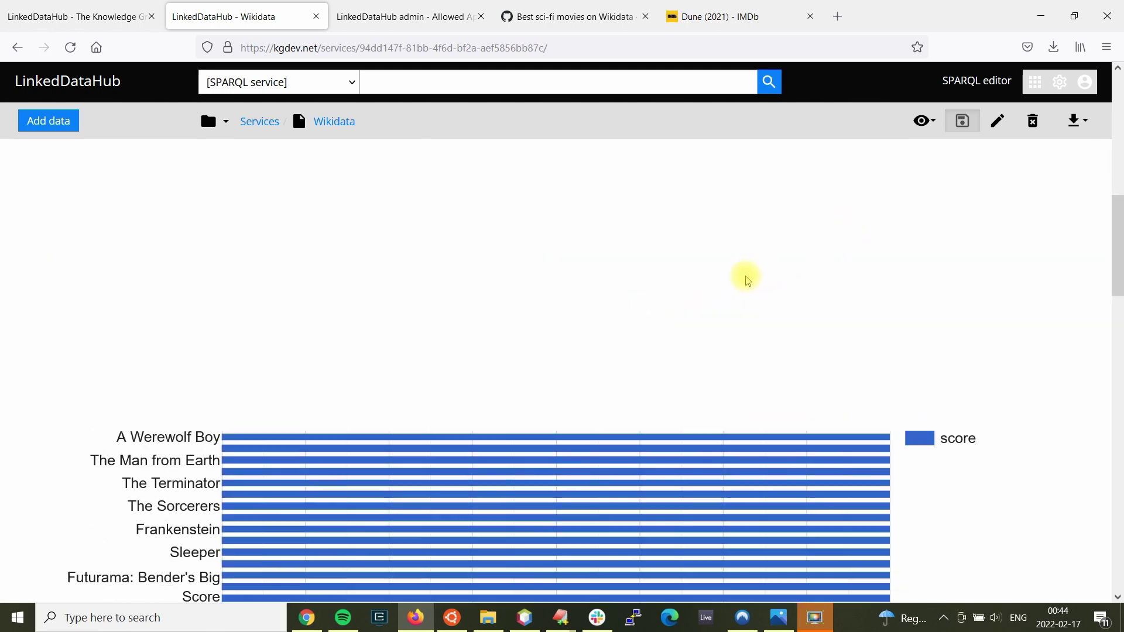
scroll(586, 347, down, 10)
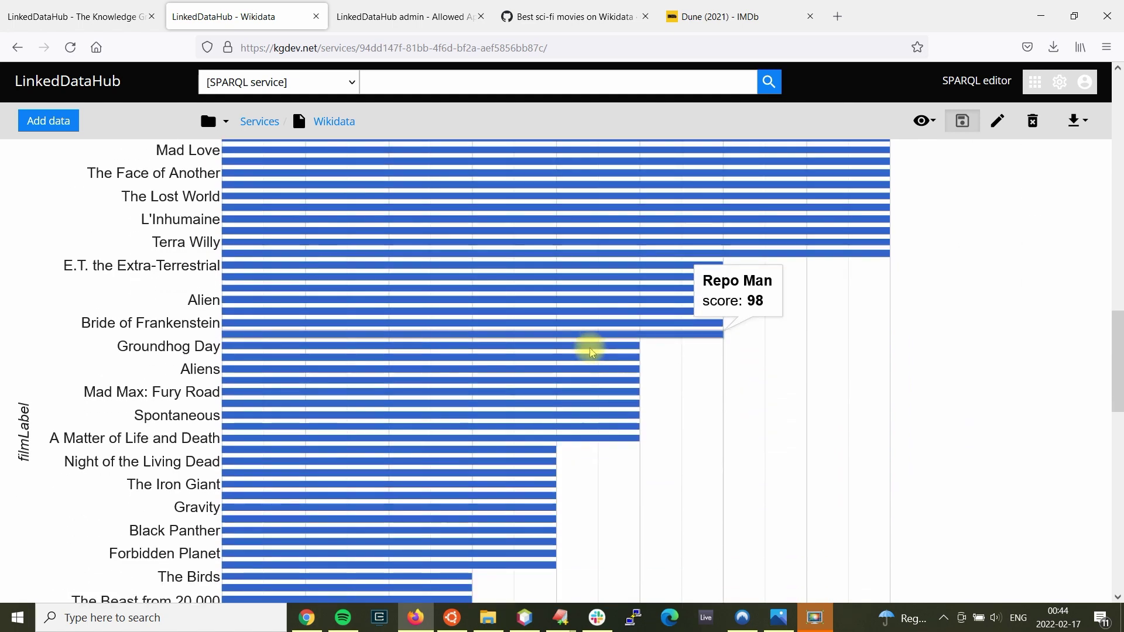
scroll(400, 356, up, 4)
scroll(398, 354, up, 10)
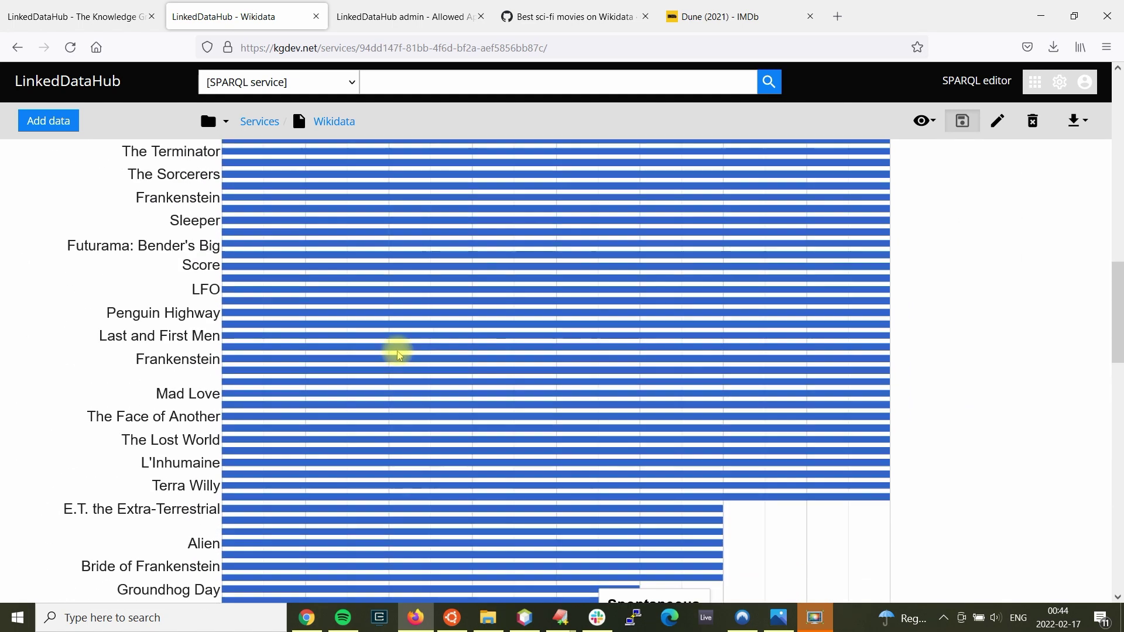
mouse_move(255, 388)
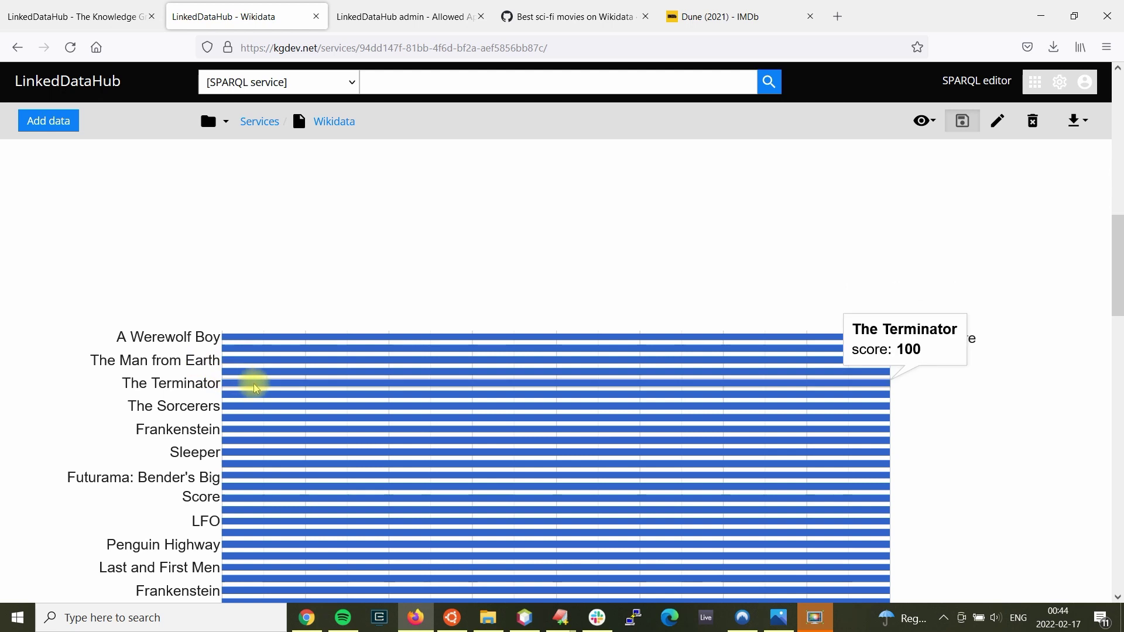
scroll(389, 293, up, 8)
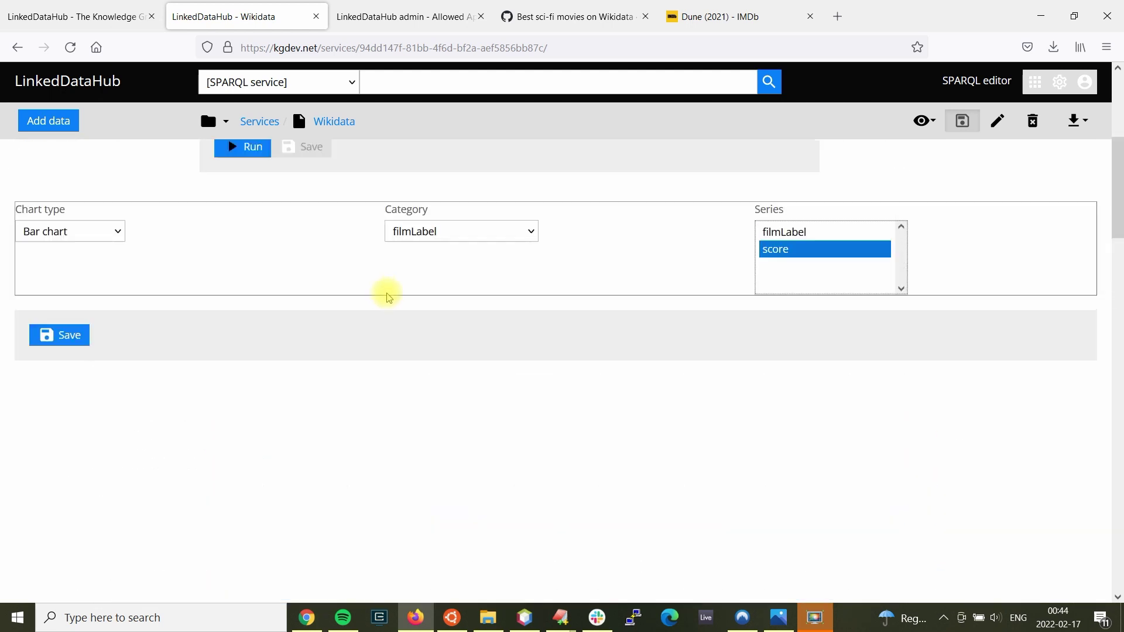
scroll(352, 310, down, 3)
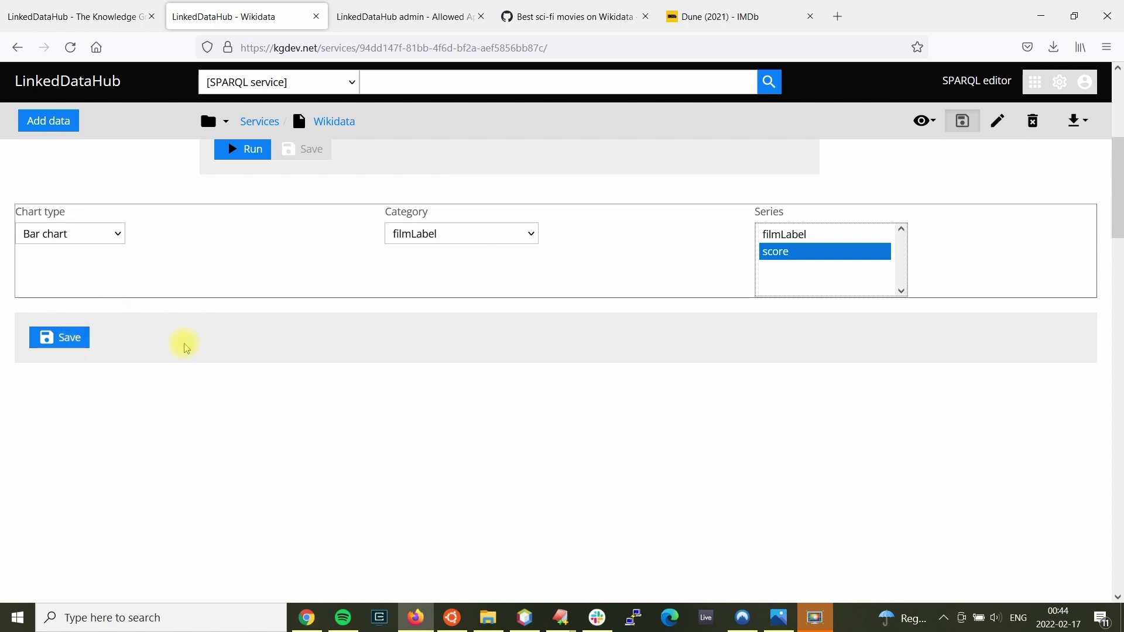
Save the SPARQL query with the title "Best scifi movies" for both the query and its item in the Queries container
click(69, 344)
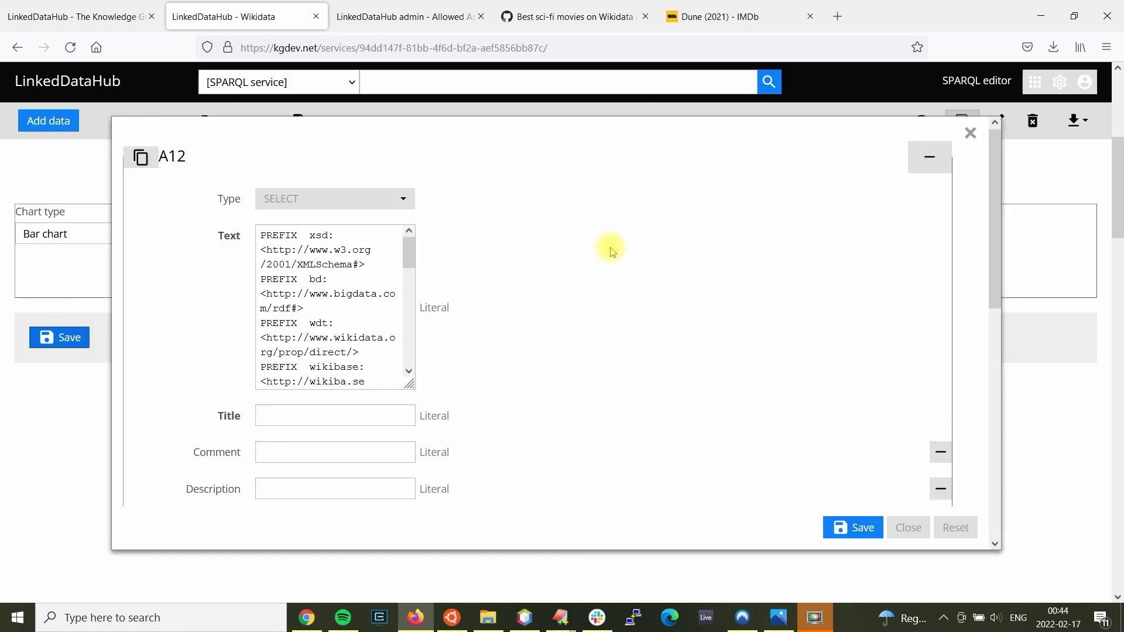
scroll(610, 249, down, 3)
click(318, 326)
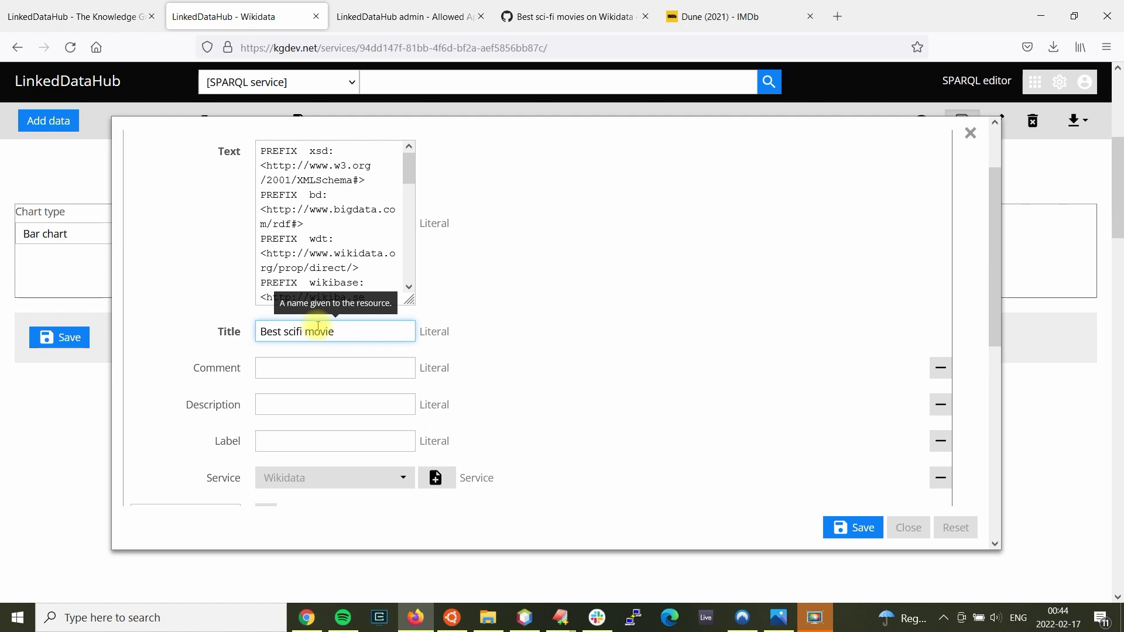
triple_click(318, 326)
key(ctrl+c)
scroll(602, 288, down, 12)
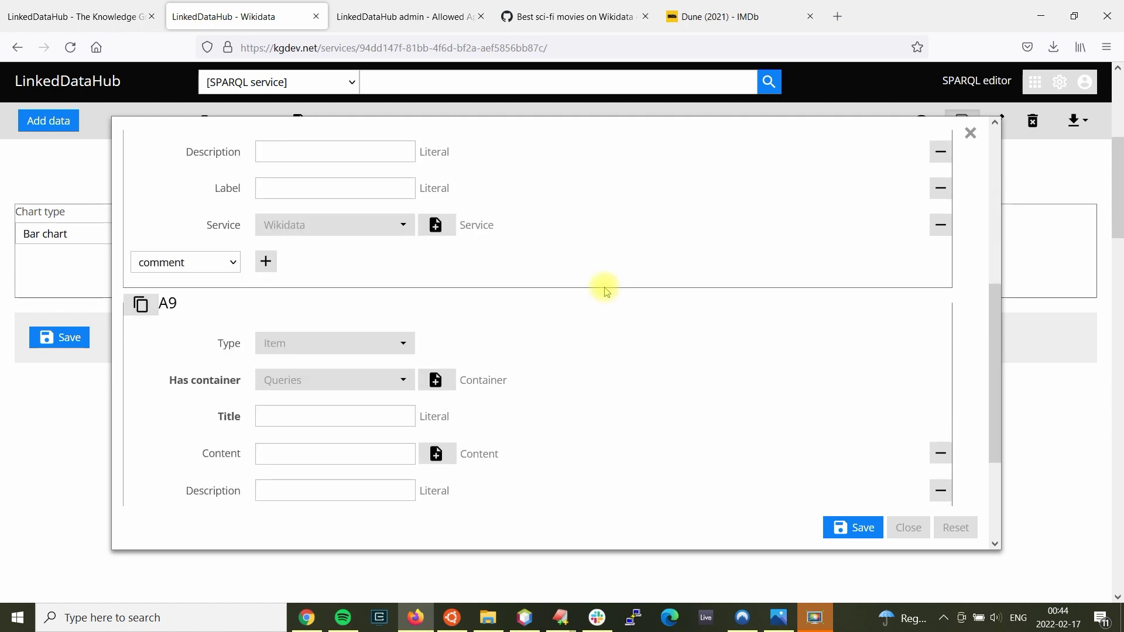
click(343, 329)
key(ctrl+v)
scroll(644, 410, up, 3)
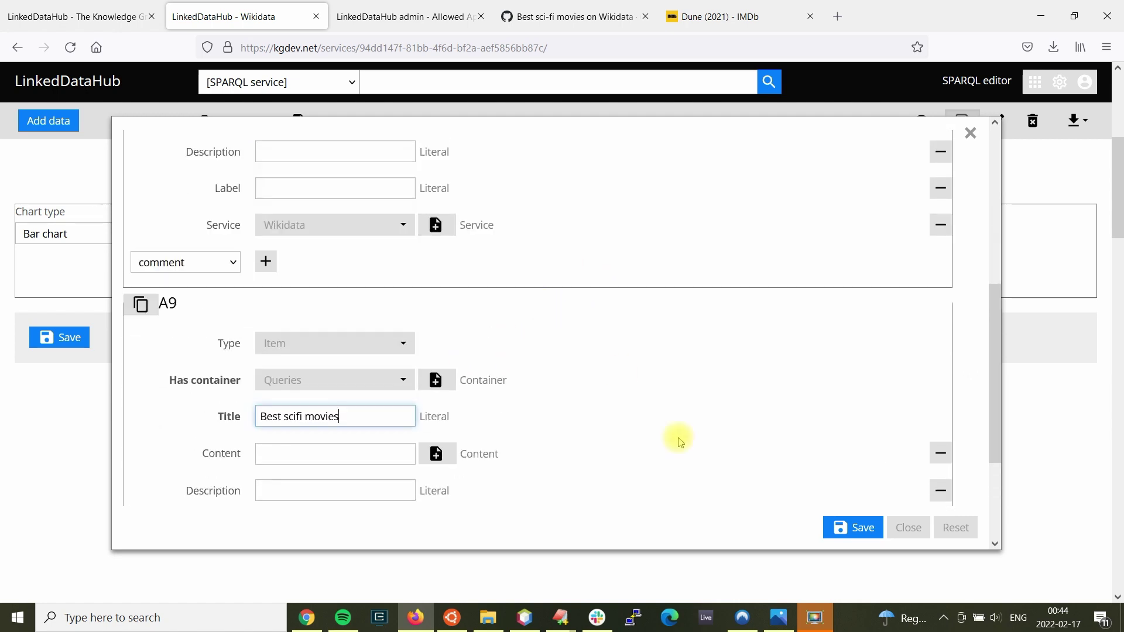
click(843, 528)
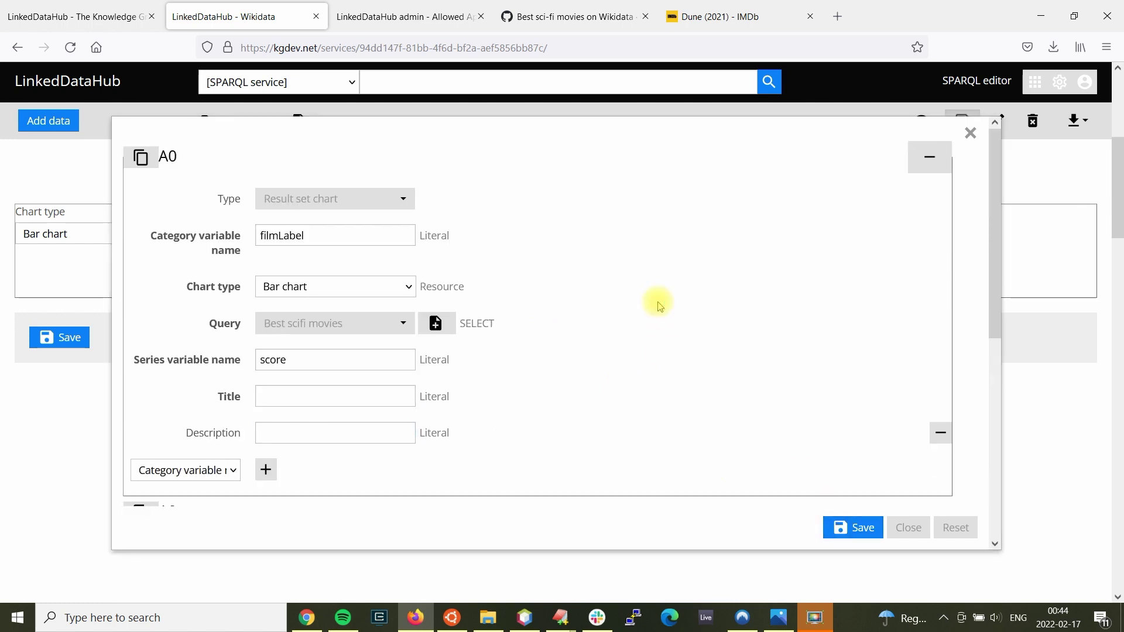
Save the bar chart with the title "Best scifi movies" for both the chart and its item in the Charts container
scroll(659, 304, down, 3)
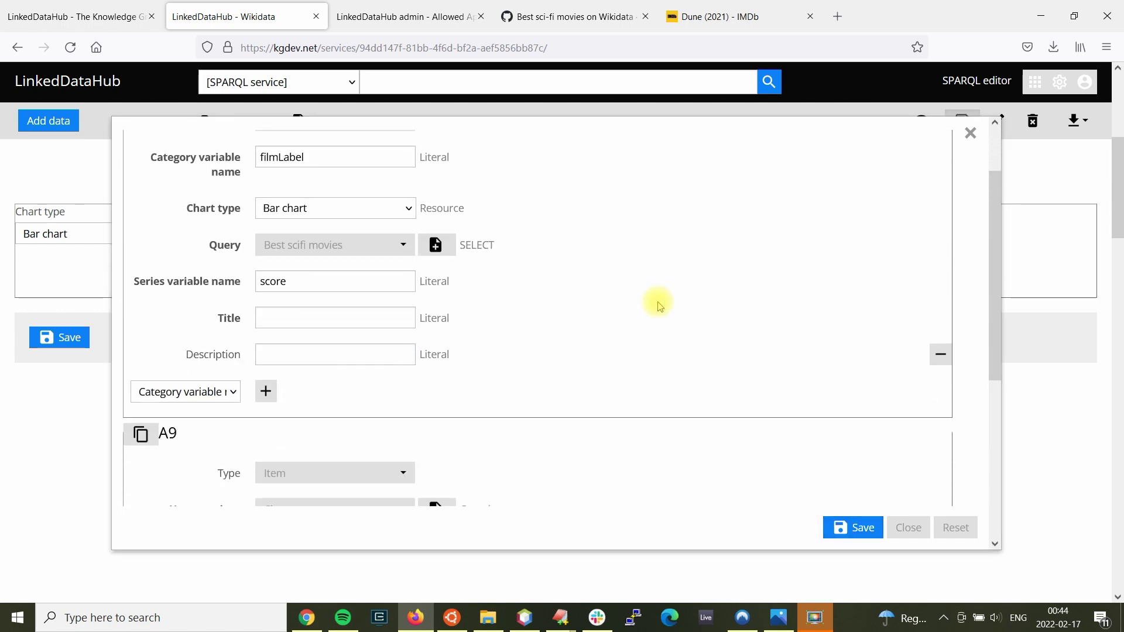
click(344, 308)
key(ctrl+v)
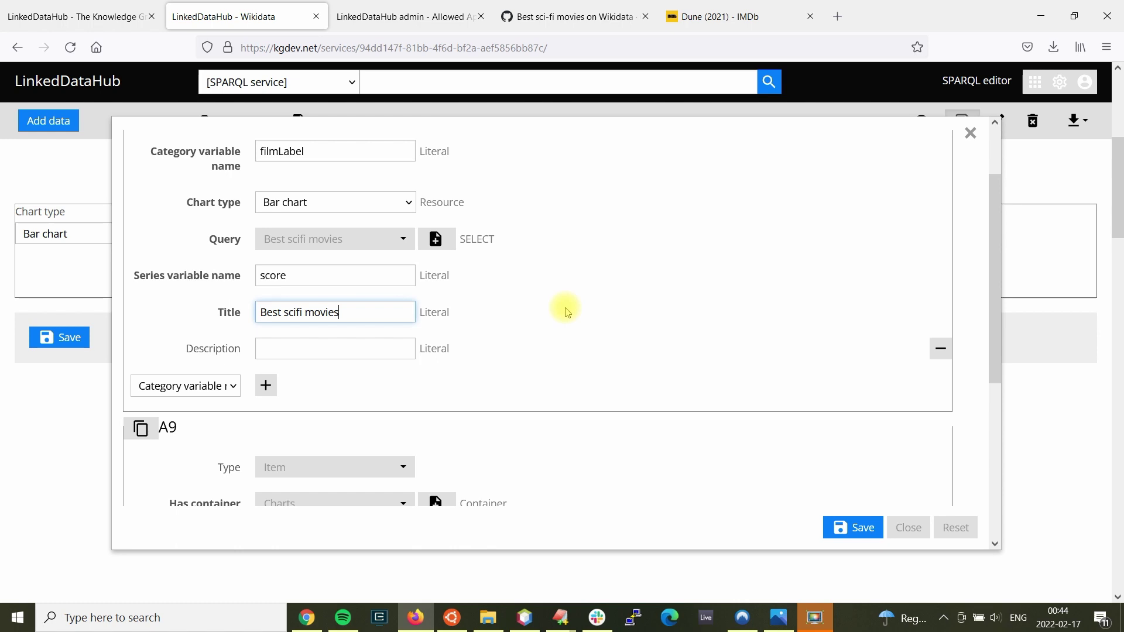
scroll(565, 312, down, 9)
click(358, 283)
key(ctrl+v)
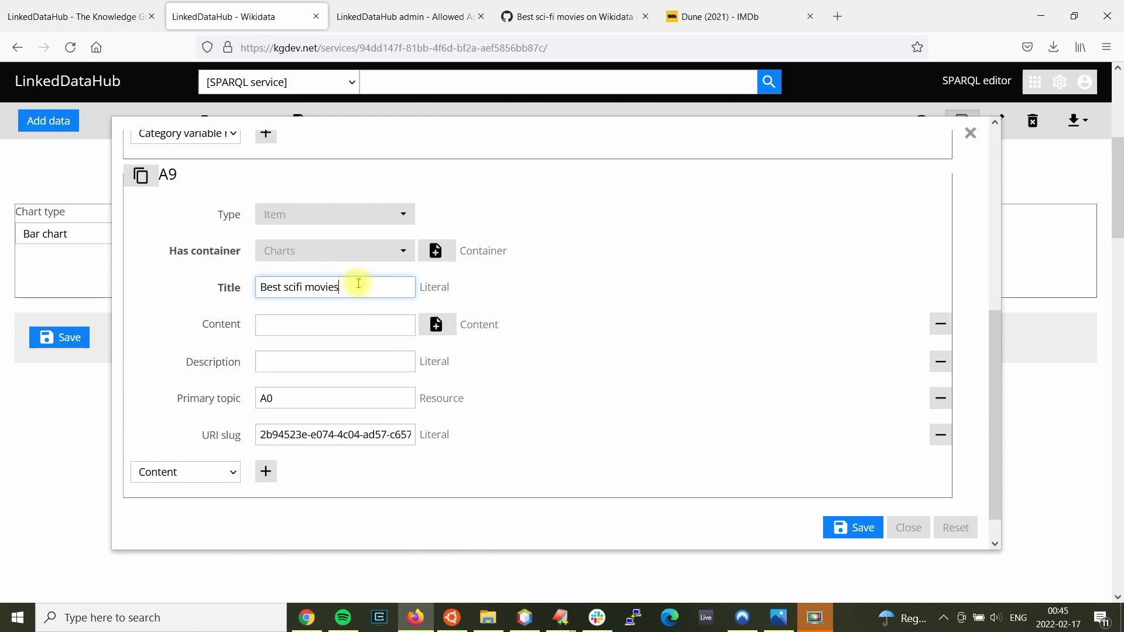
scroll(571, 270, up, 9)
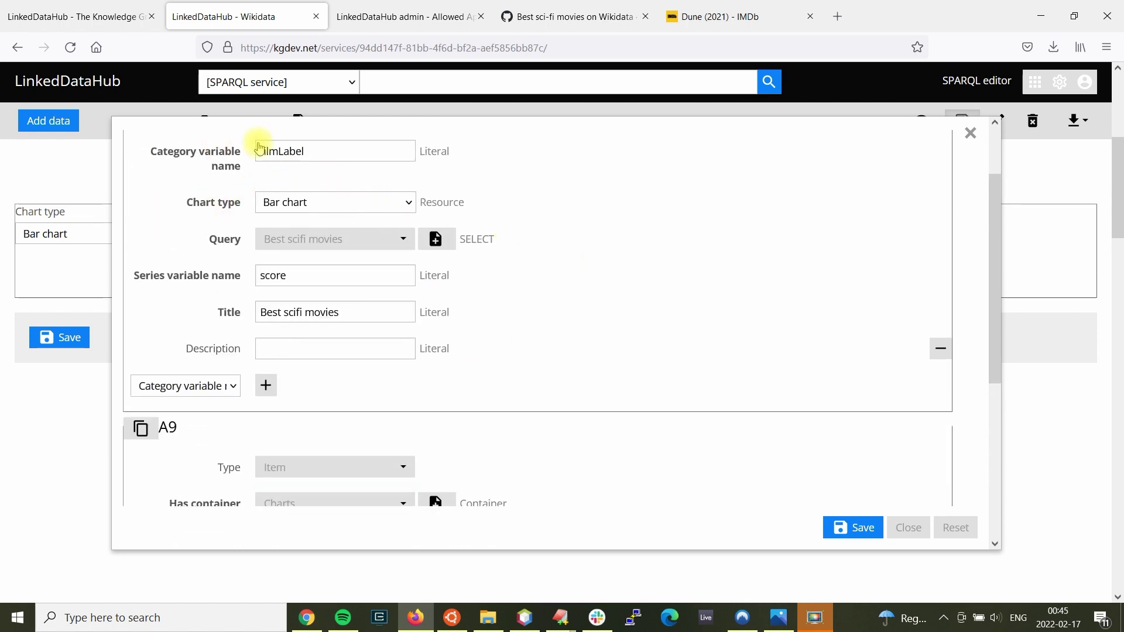
scroll(485, 233, down, 10)
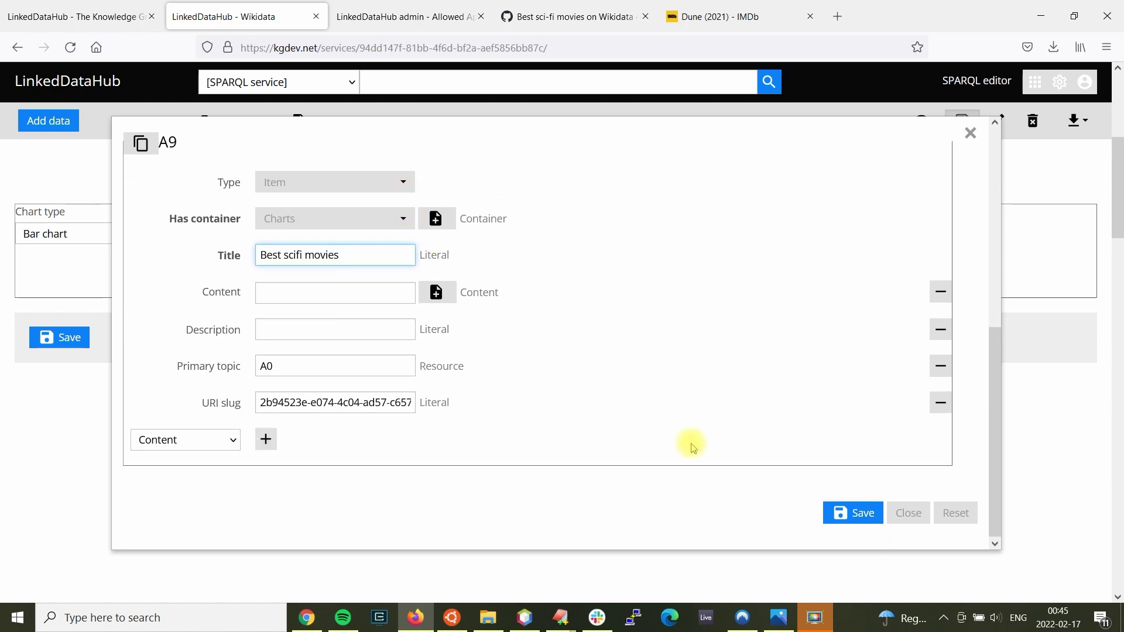
click(853, 514)
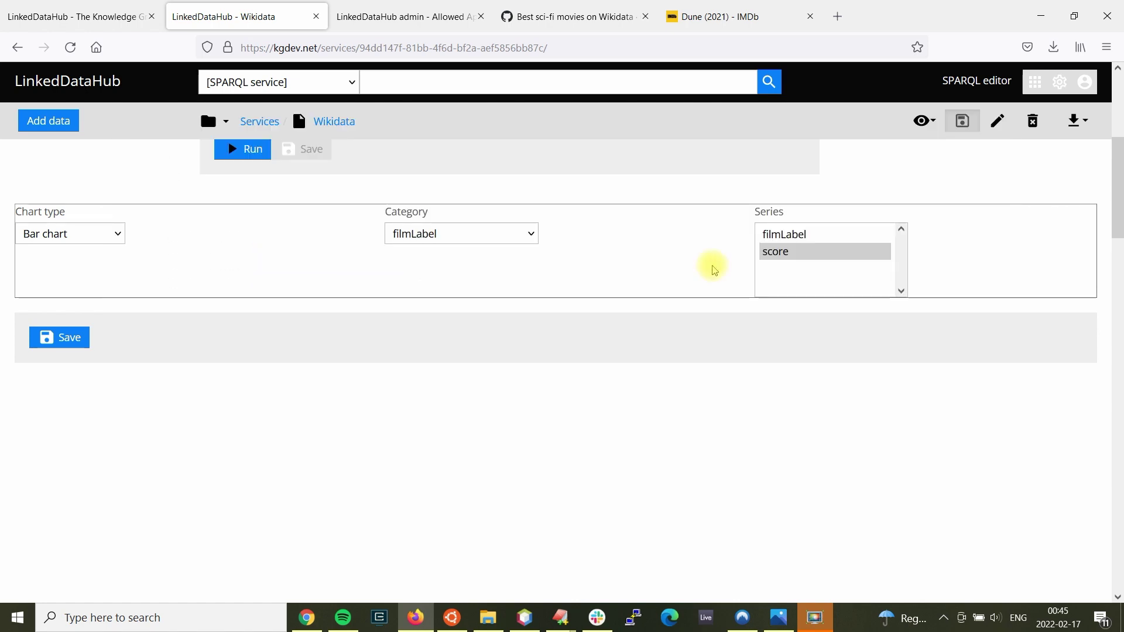
Open the saved Best scifi movies chart from the Charts container and view its properties and bars
key(alt+Left)
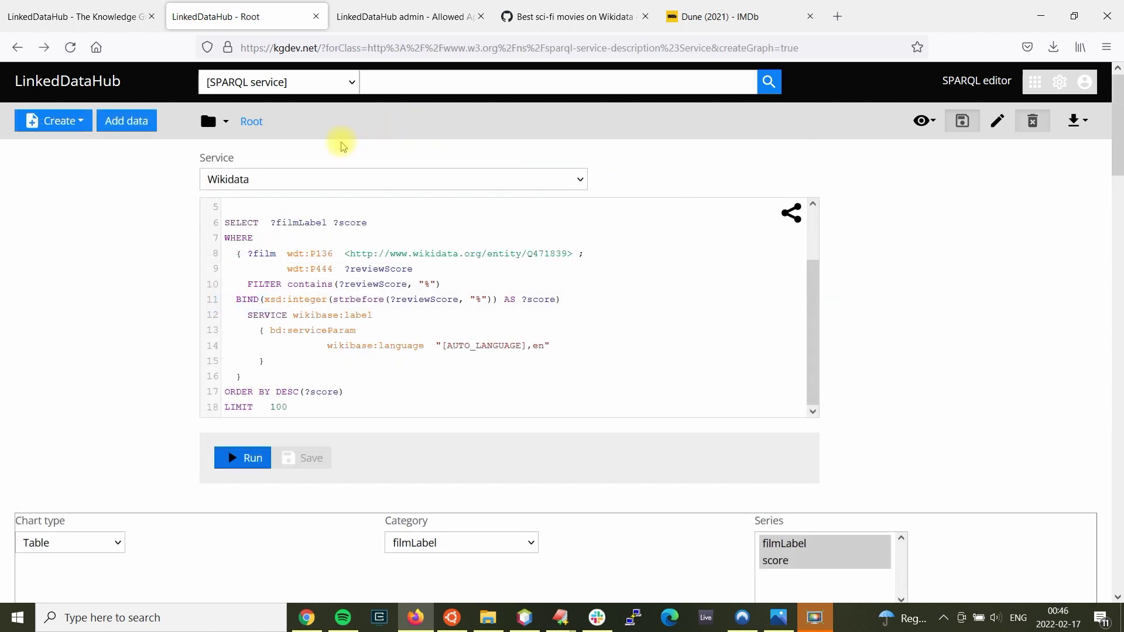
click(232, 122)
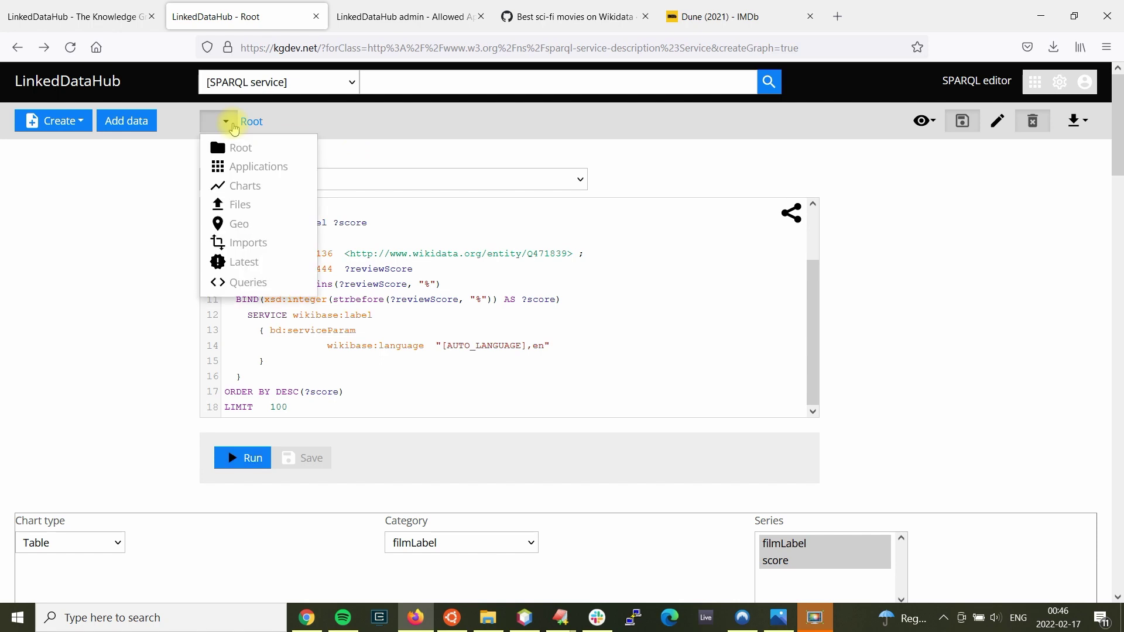
click(240, 185)
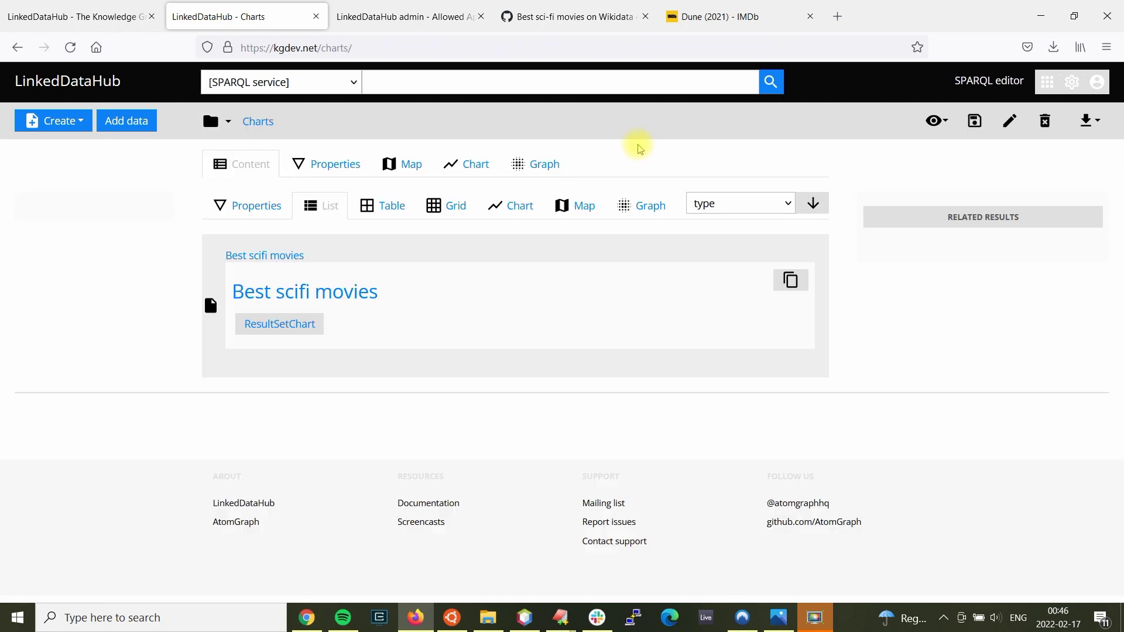
click(534, 287)
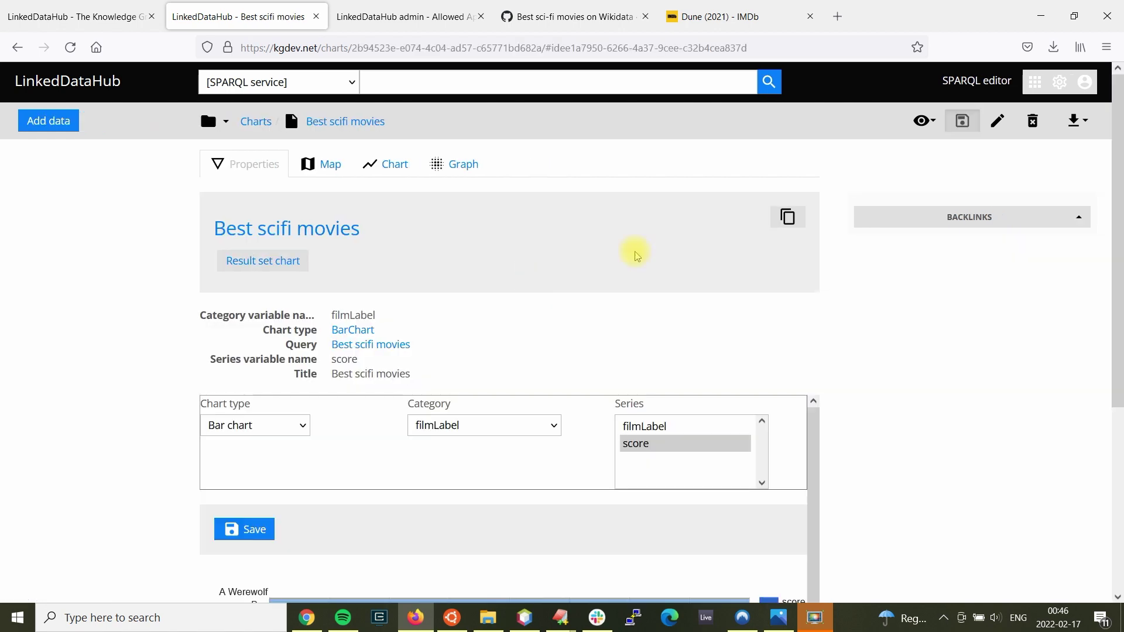
scroll(778, 250, down, 4)
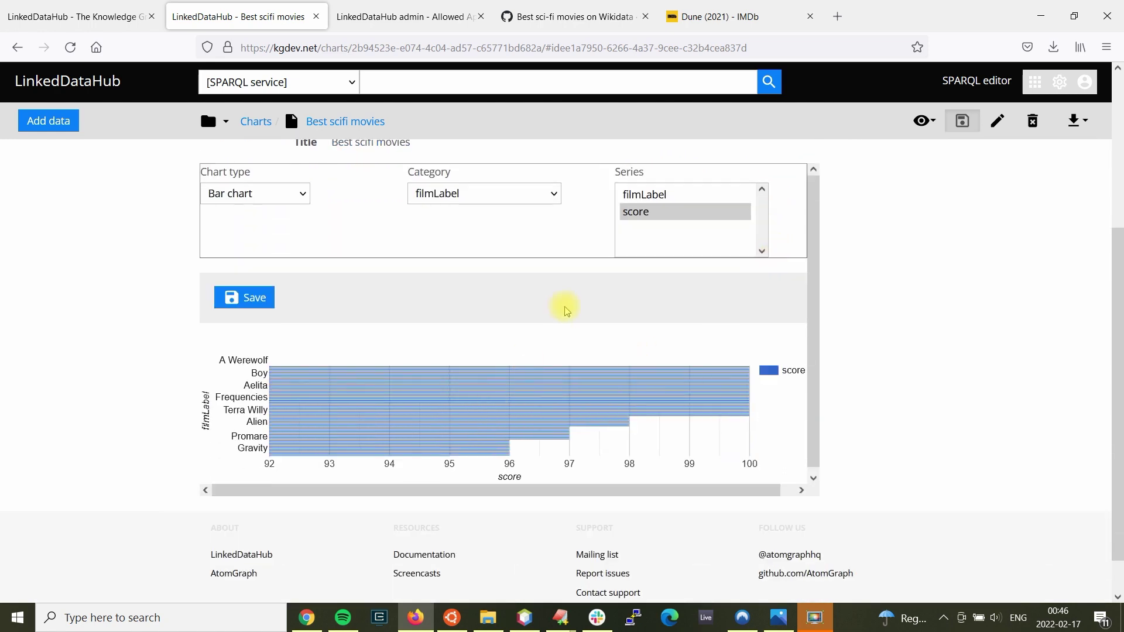
scroll(567, 311, up, 4)
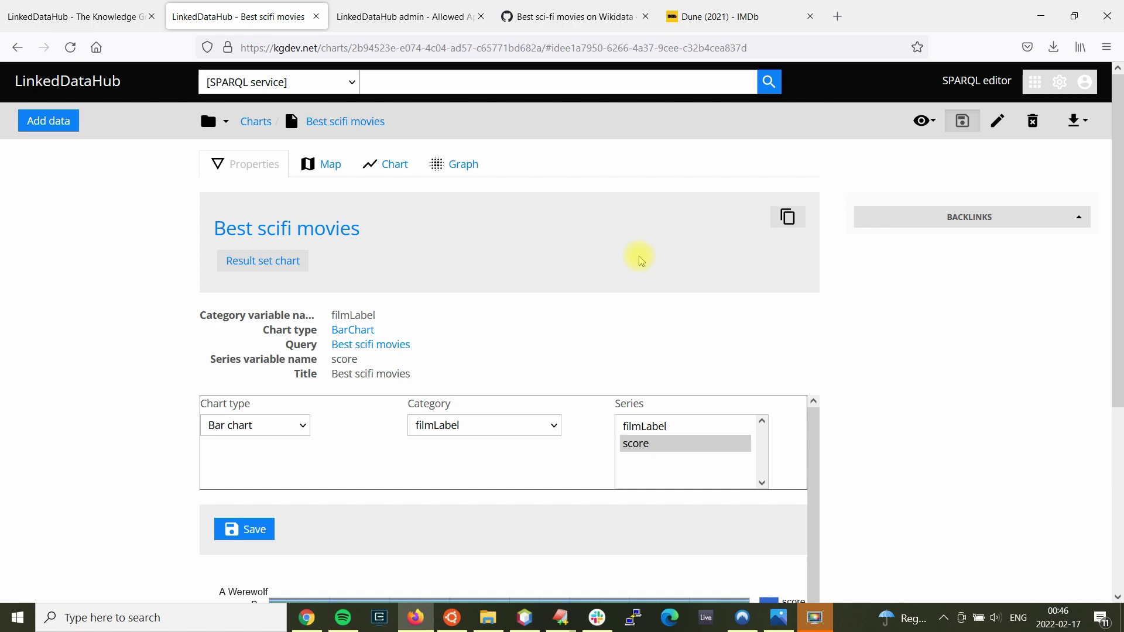
click(708, 23)
click(668, 40)
key(ctrl+c)
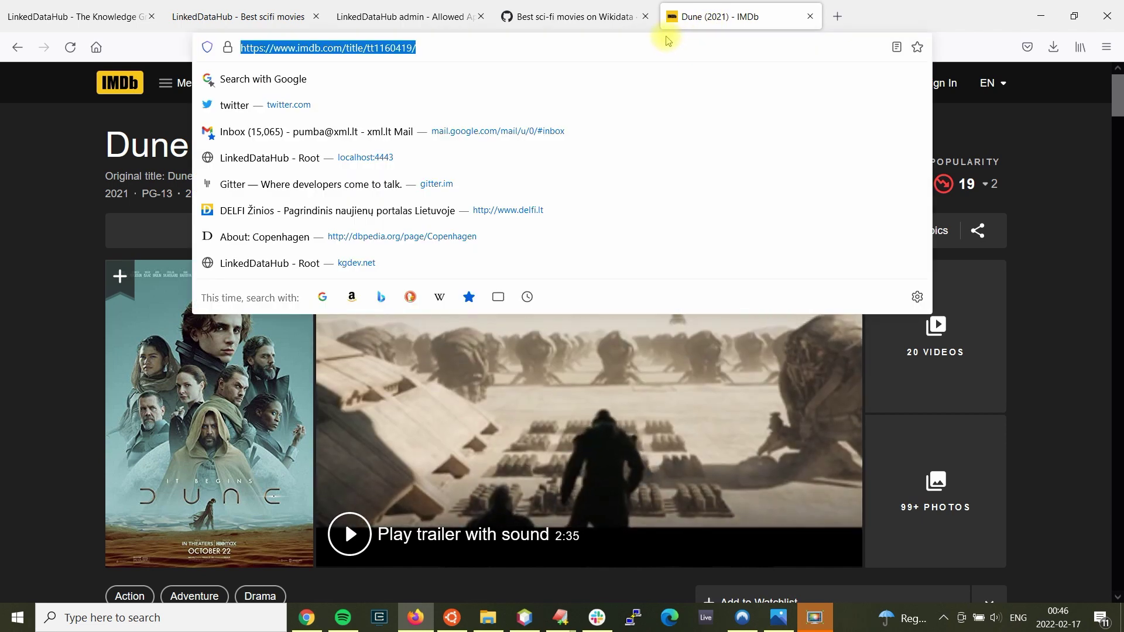
key(Escape)
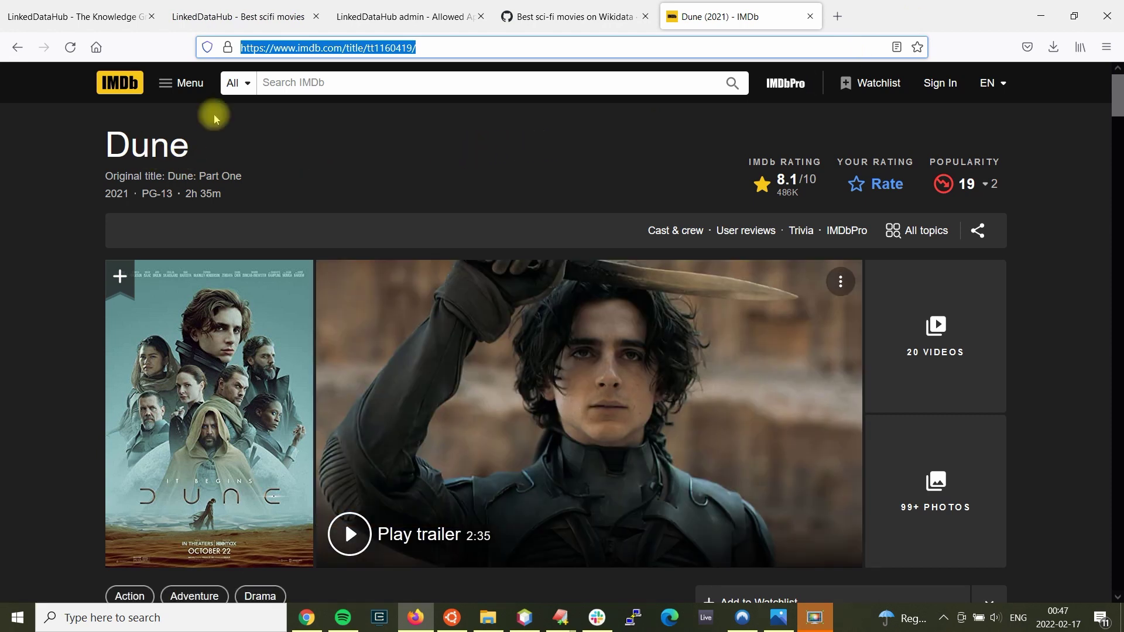
click(253, 23)
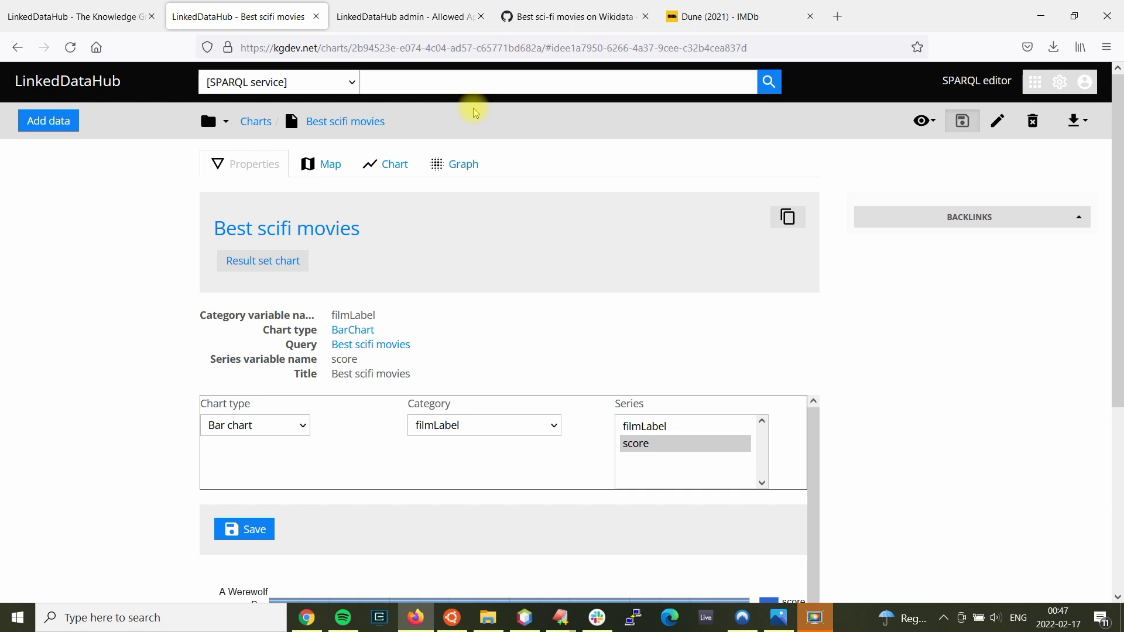
click(532, 87)
key(ctrl+v)
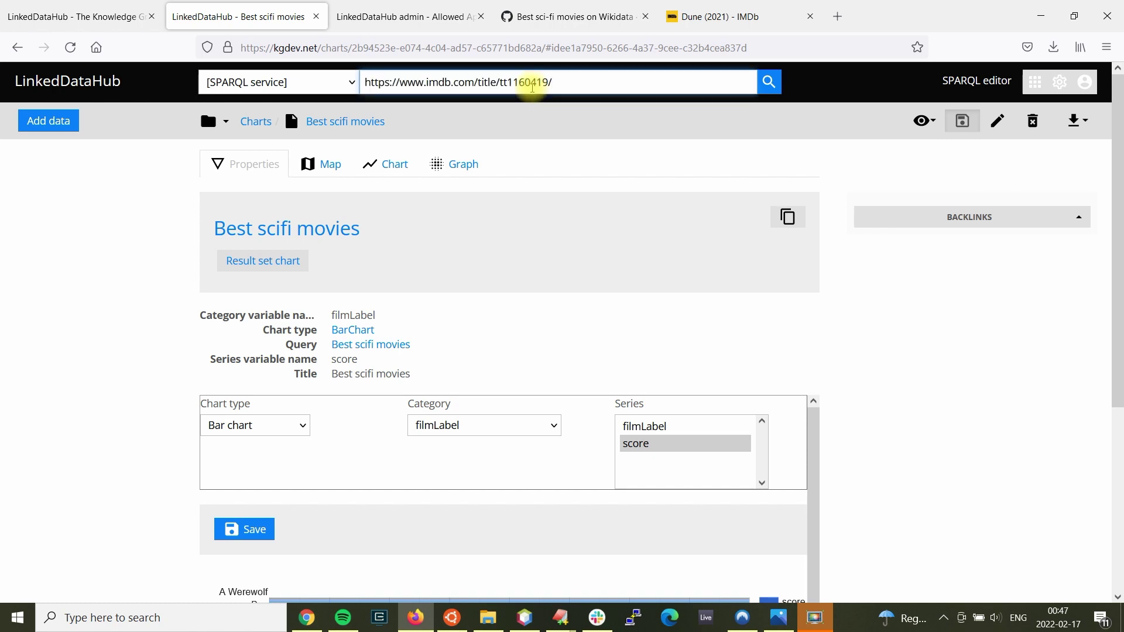
click(768, 82)
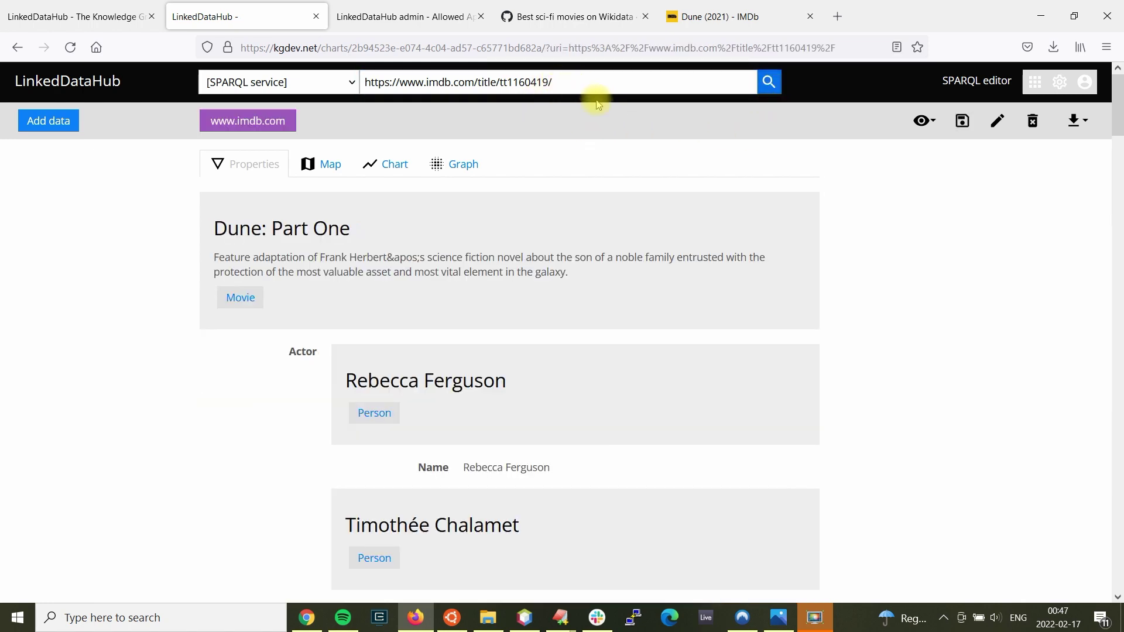
Examine the Dune: Part One data from IMDb, first as properties and then as a graph
scroll(609, 134, down, 10)
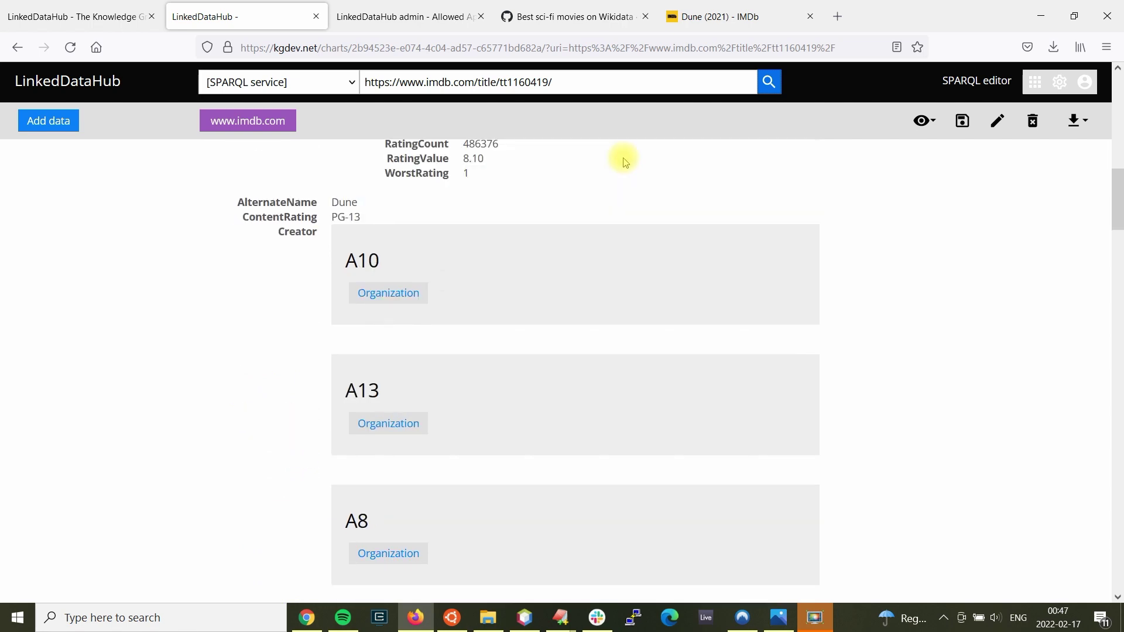
scroll(624, 161, down, 15)
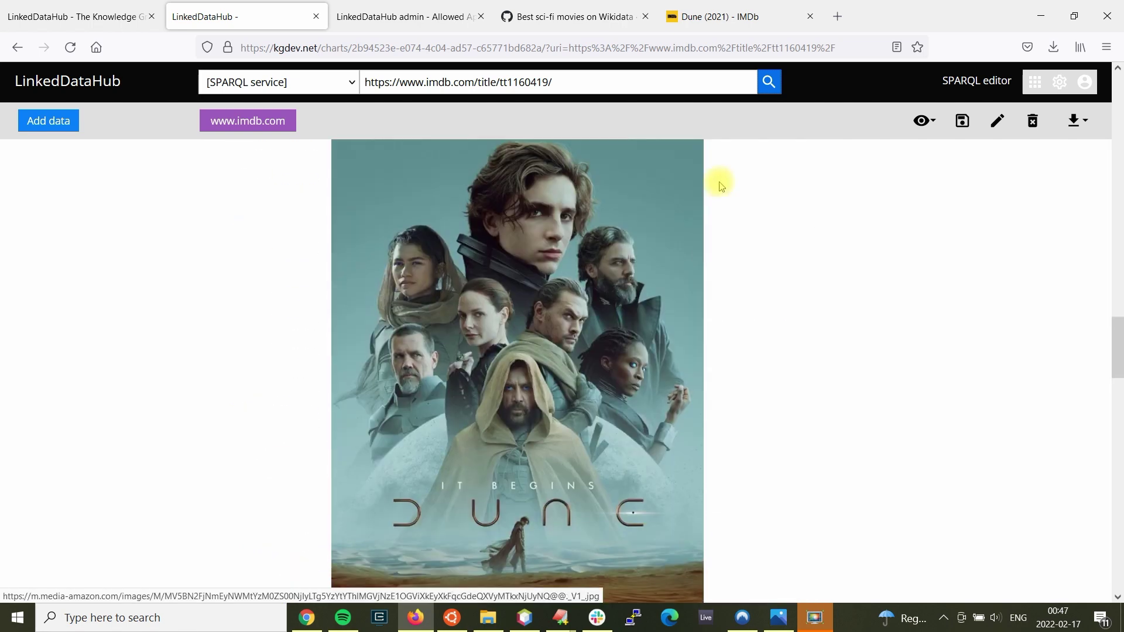
drag(1116, 340, 1119, 91)
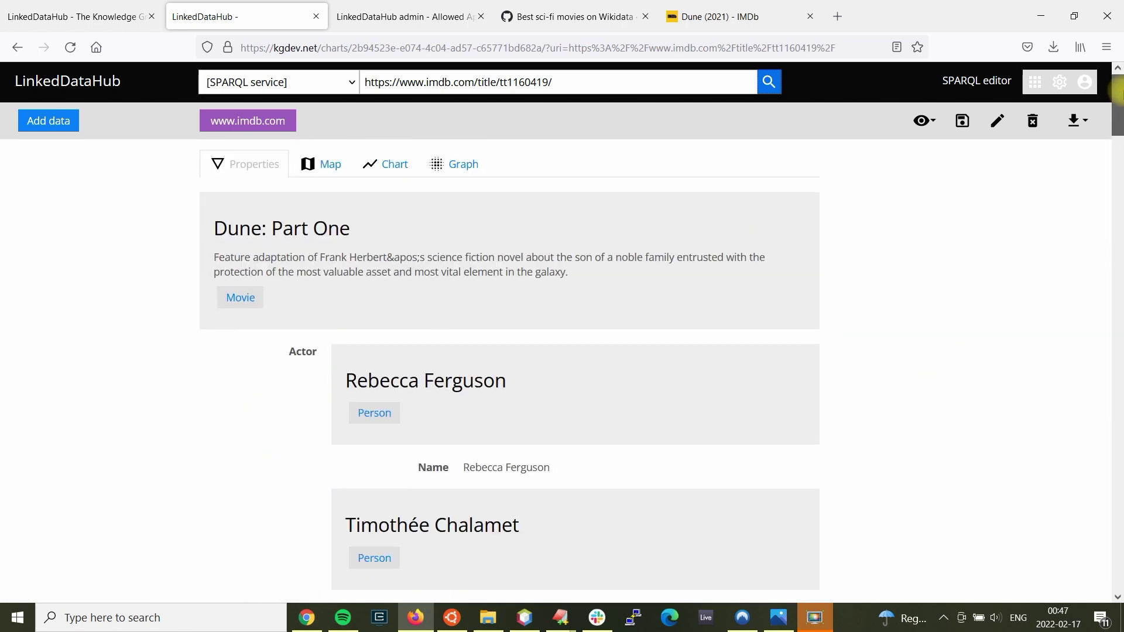
click(457, 164)
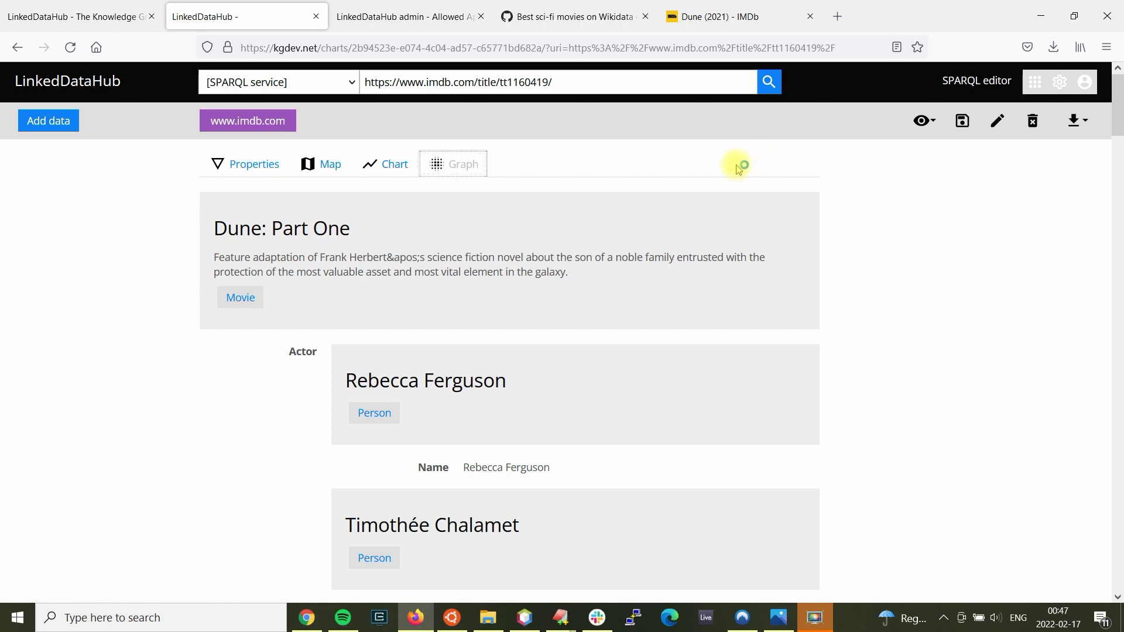
scroll(736, 167, down, 8)
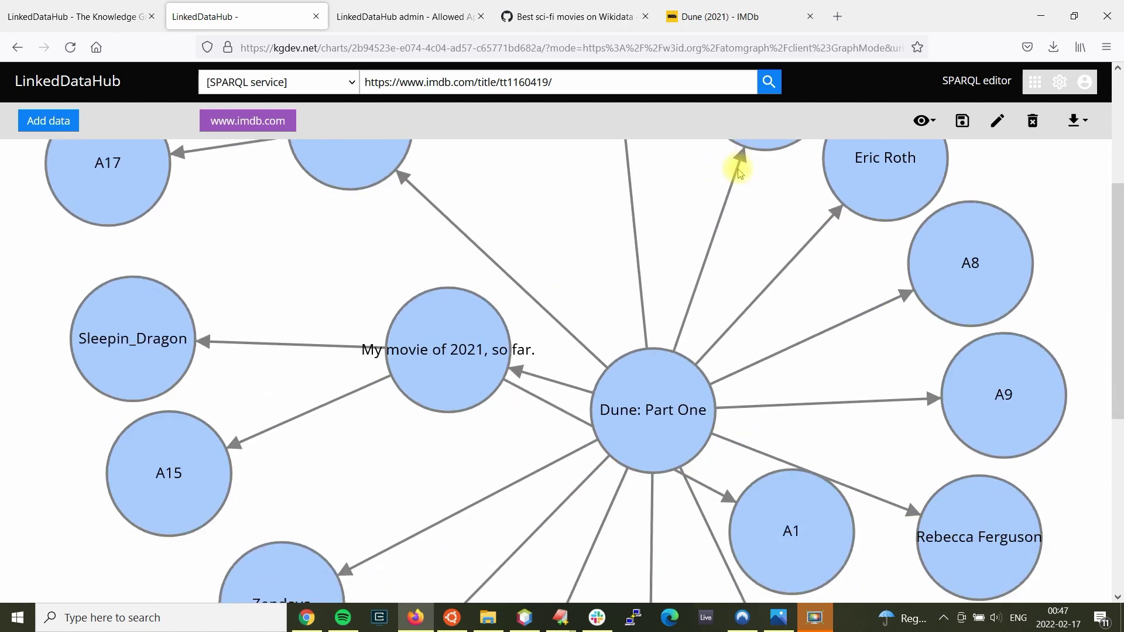
scroll(749, 175, up, 6)
scroll(752, 179, up, 3)
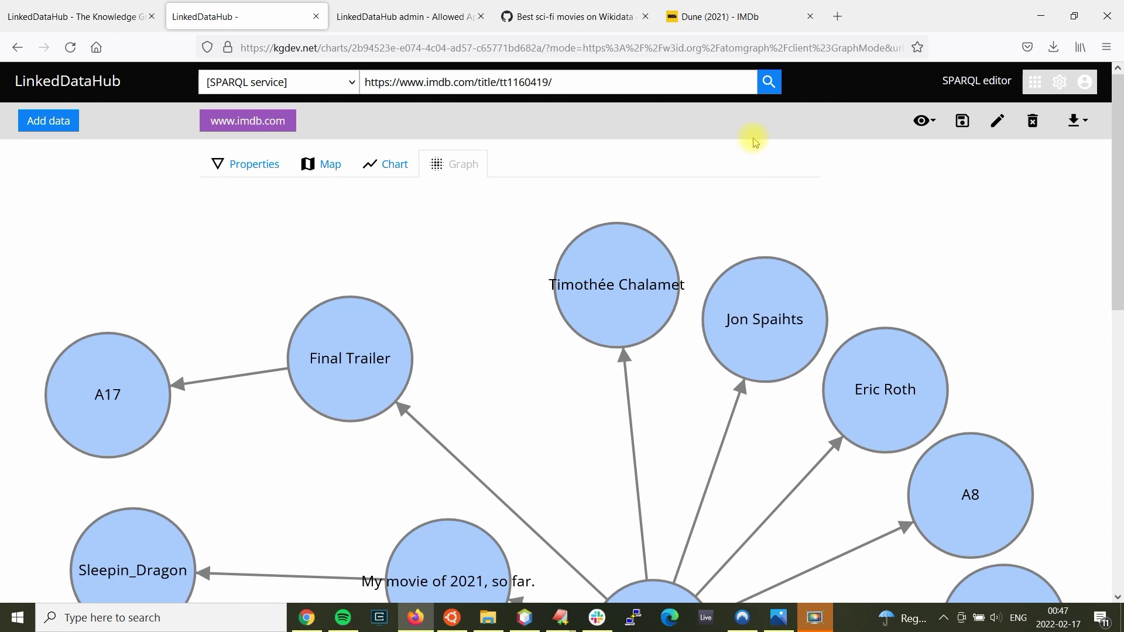
click(963, 123)
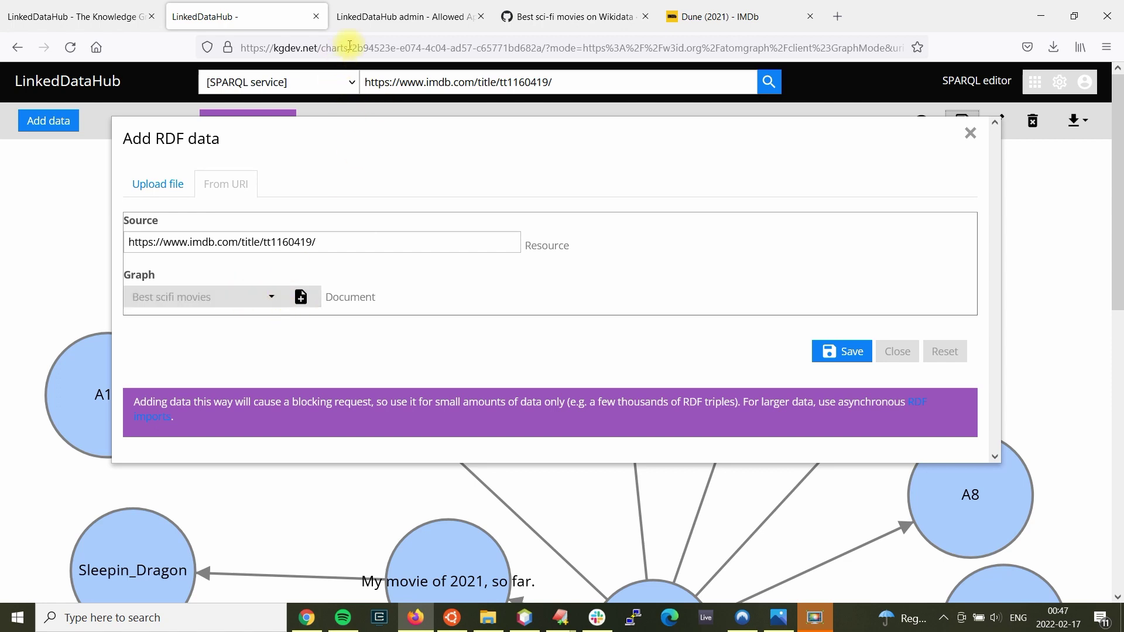
click(322, 48)
click(353, 353)
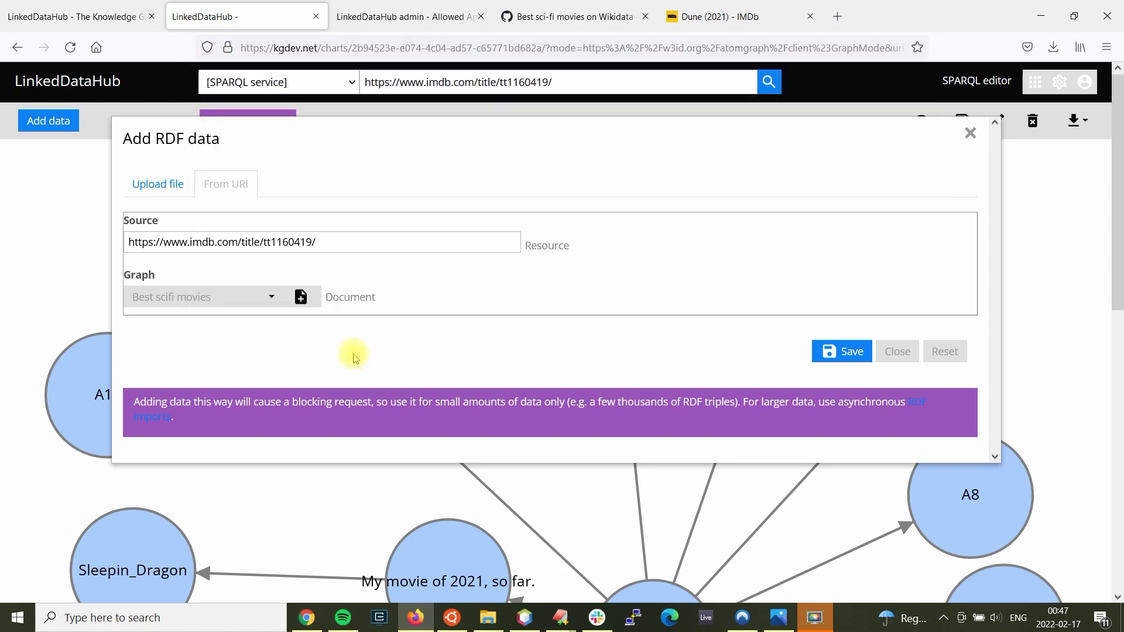
click(300, 298)
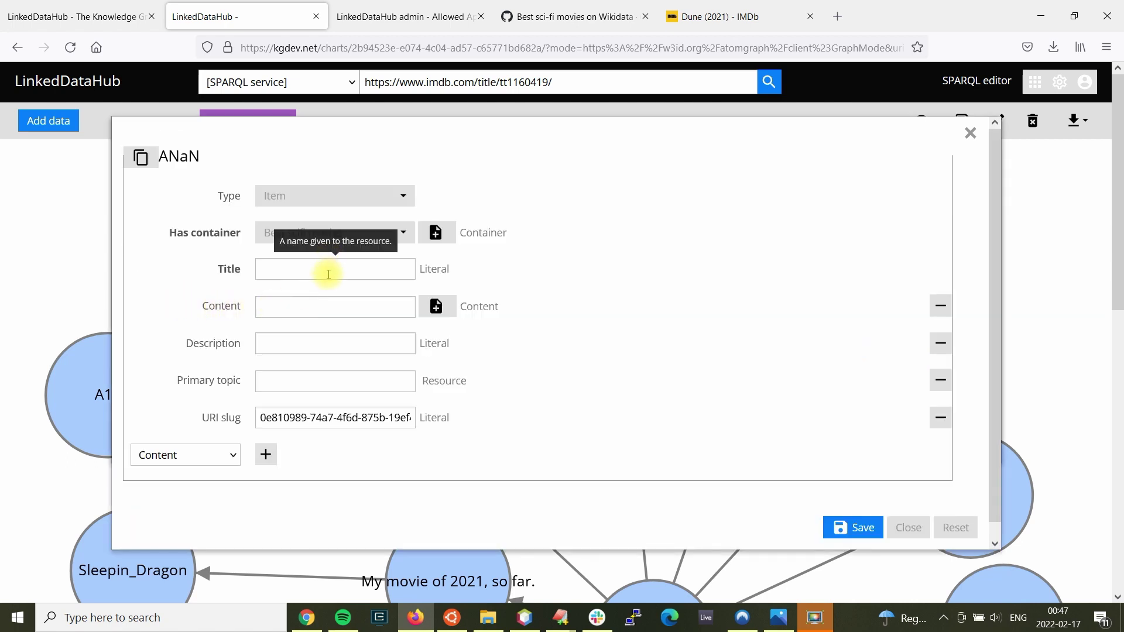
click(313, 234)
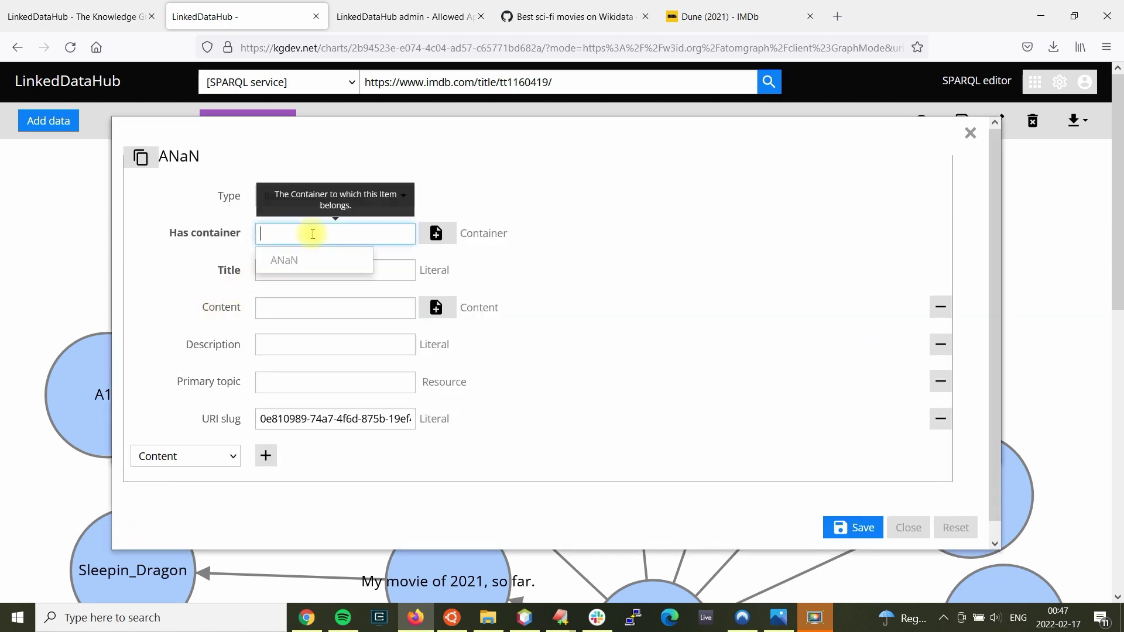
text(https://kgdev.net/)
click(369, 275)
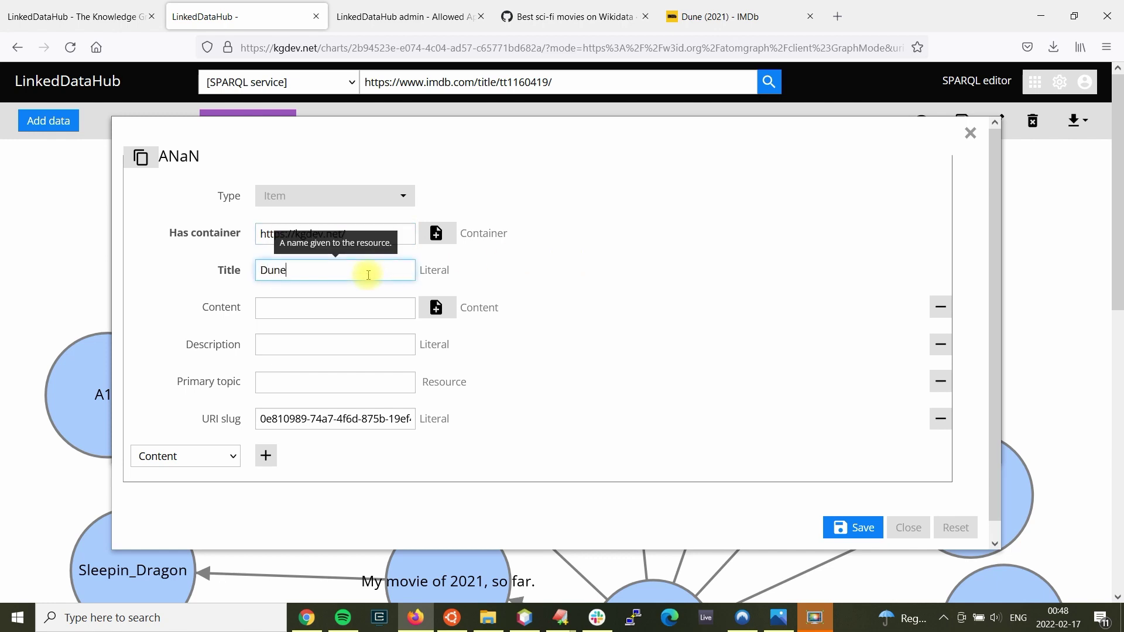
scroll(632, 272, down, 1)
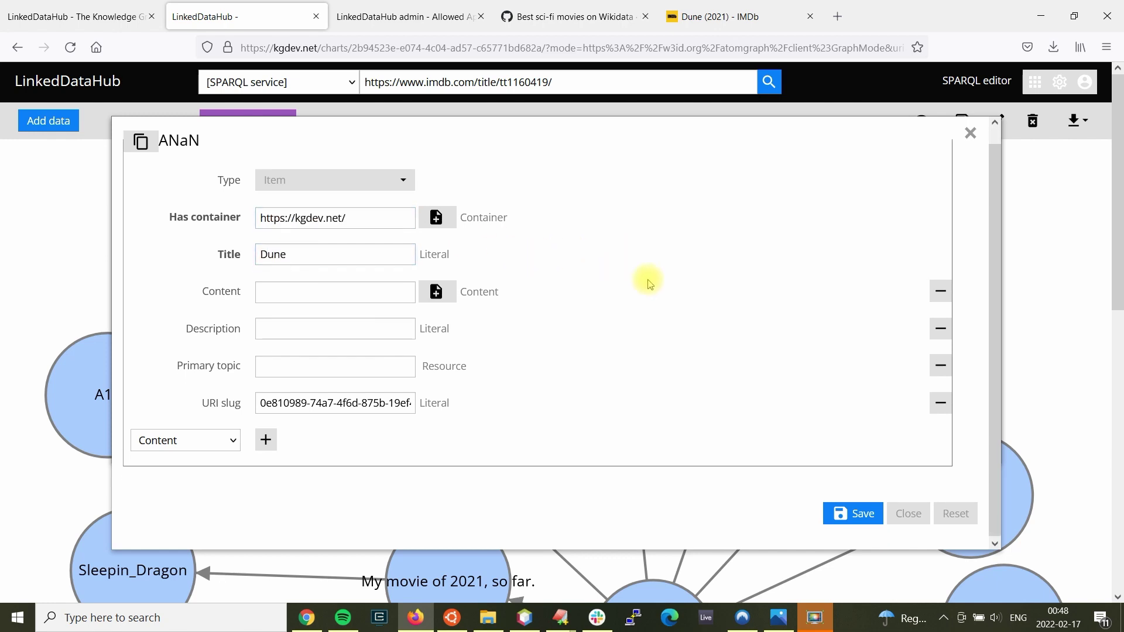
click(850, 513)
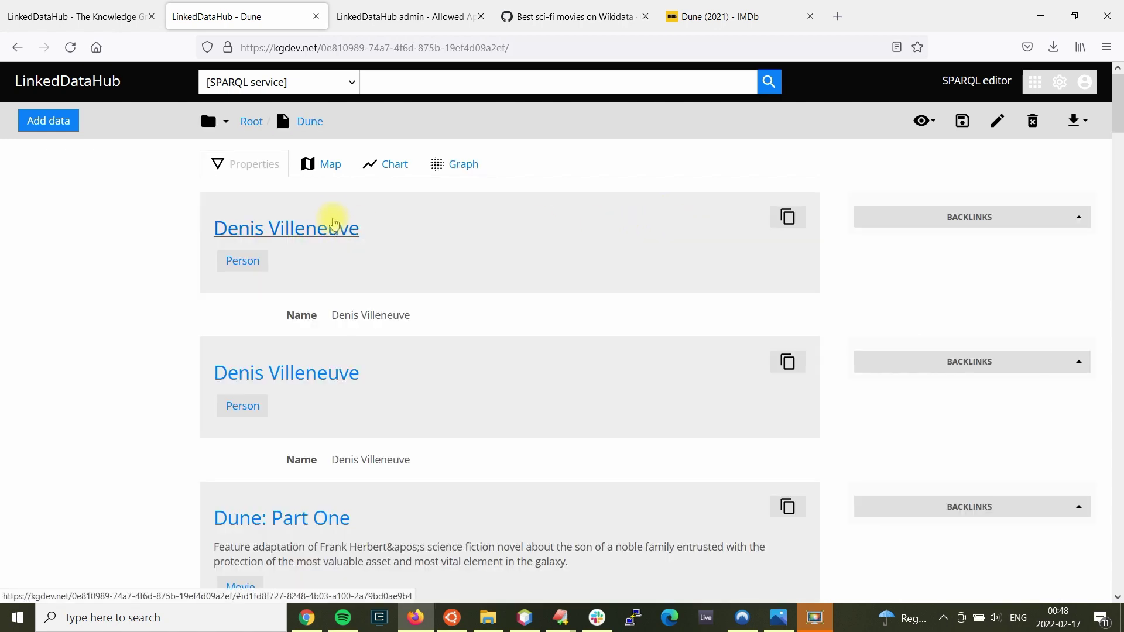
Look through the resources saved in the Dune item, including the Dune: Part One movie and its trailer
scroll(534, 219, down, 15)
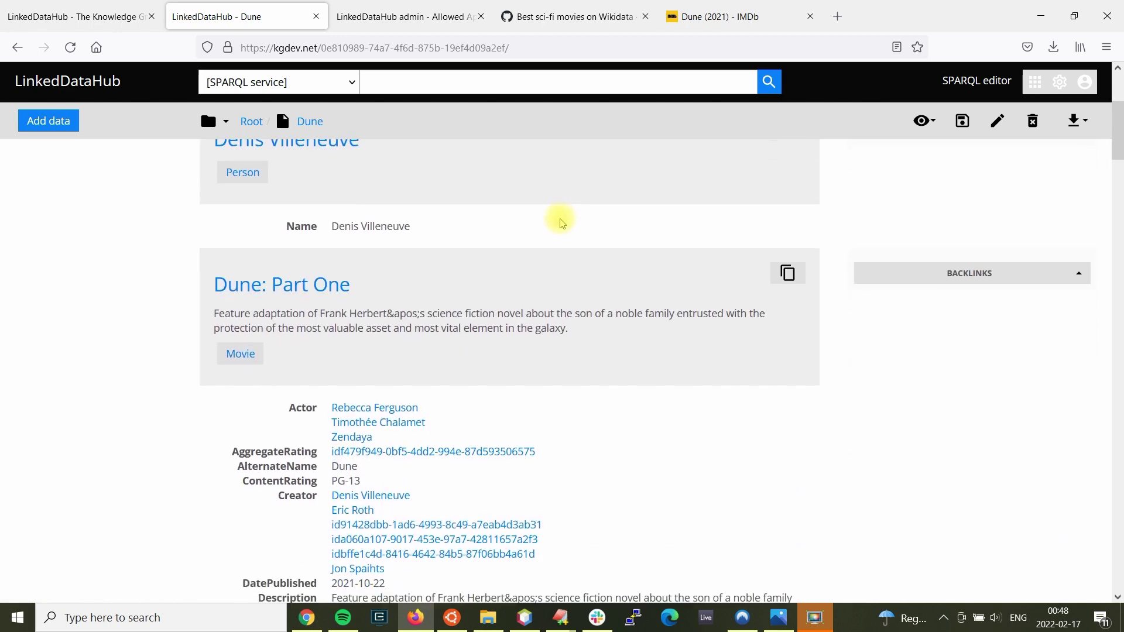
scroll(678, 243, down, 15)
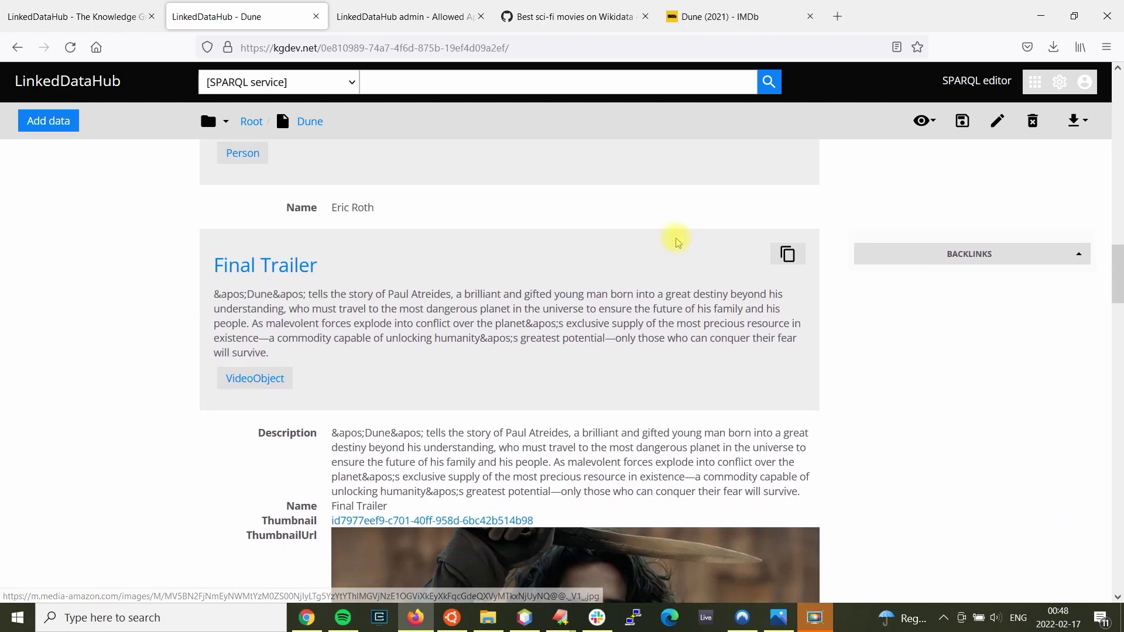
scroll(677, 244, down, 10)
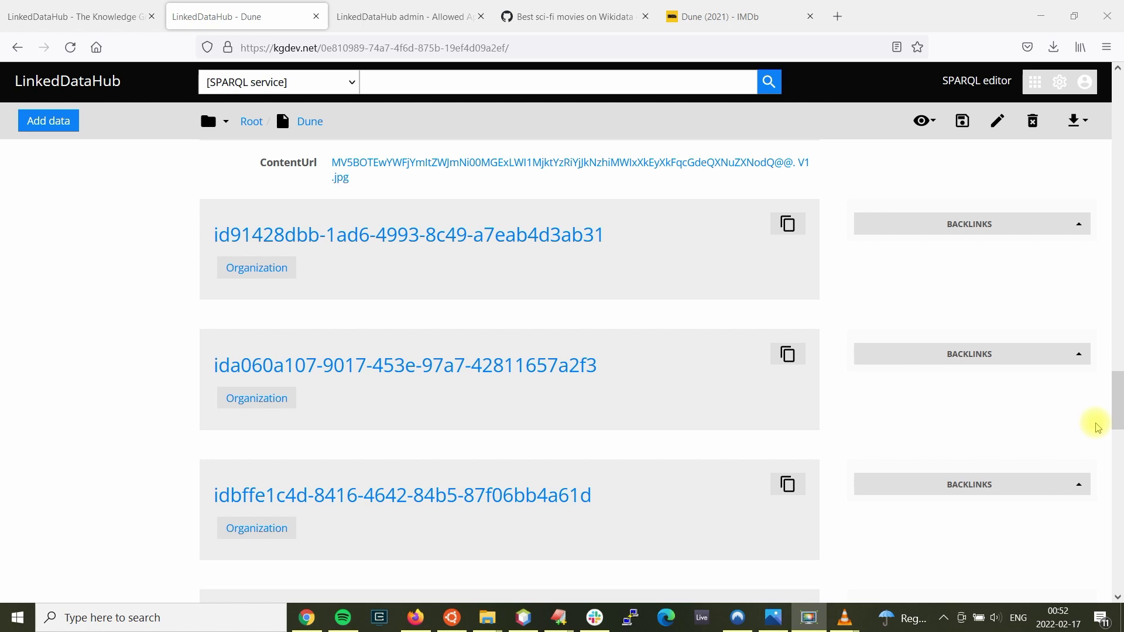
Edit the Root container and add a content block whose First value is the copied Dune: Part One resource address
click(251, 121)
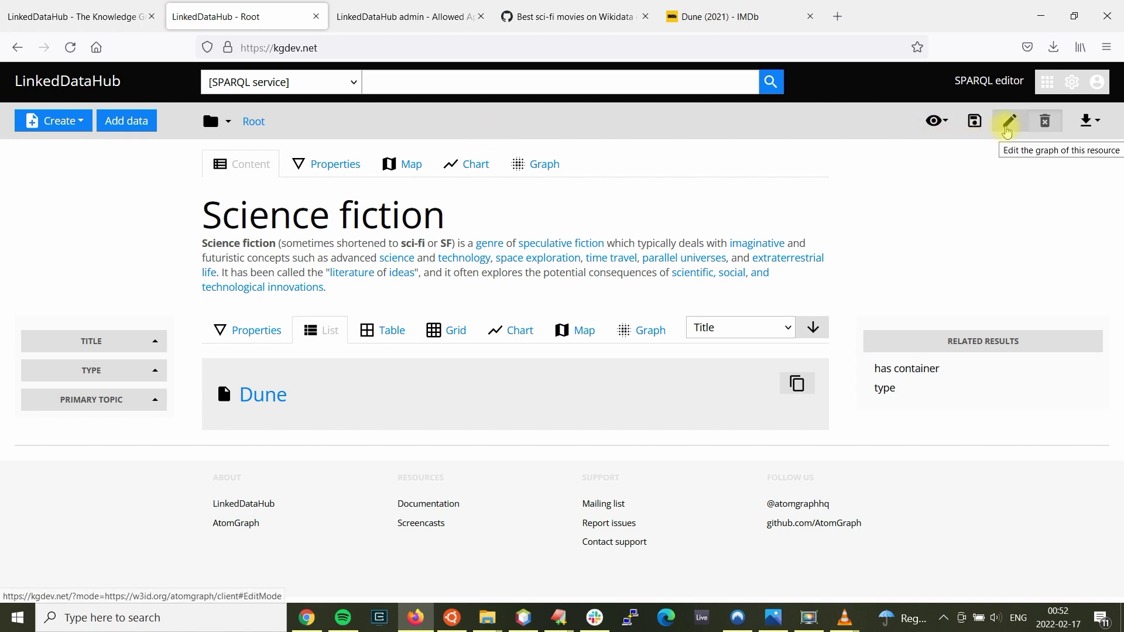
click(1006, 128)
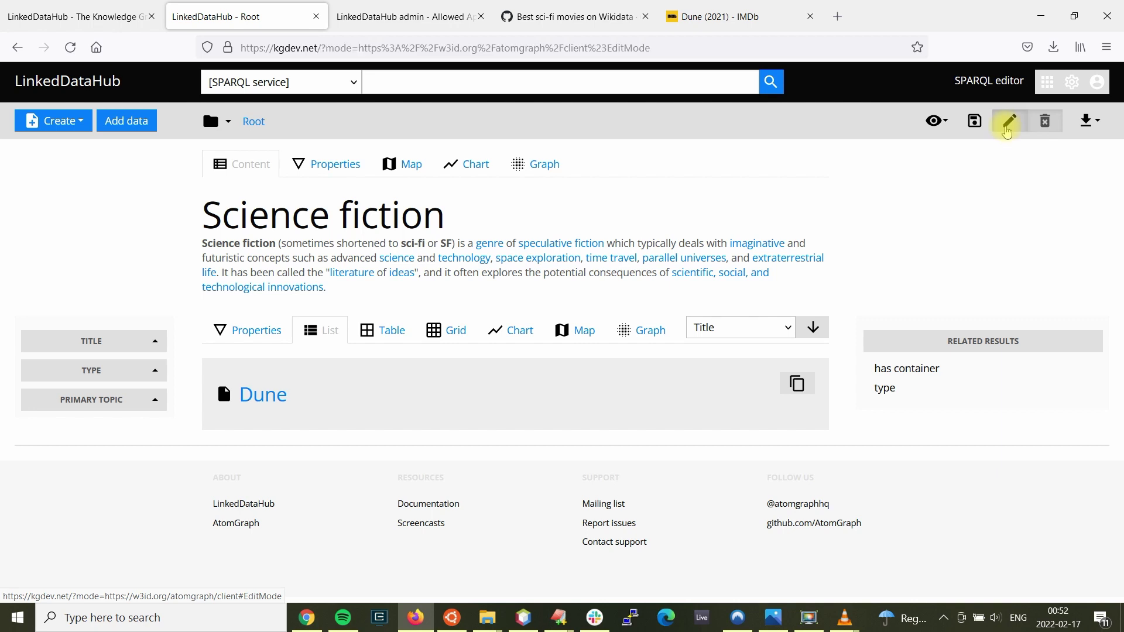
scroll(820, 211, down, 4)
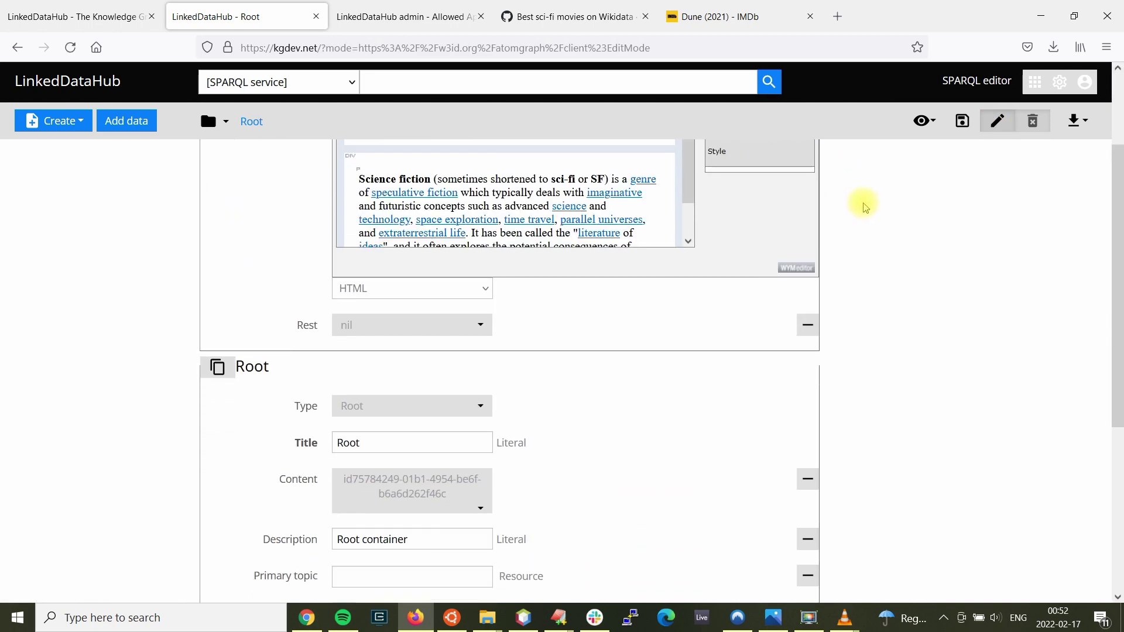
scroll(714, 261, down, 4)
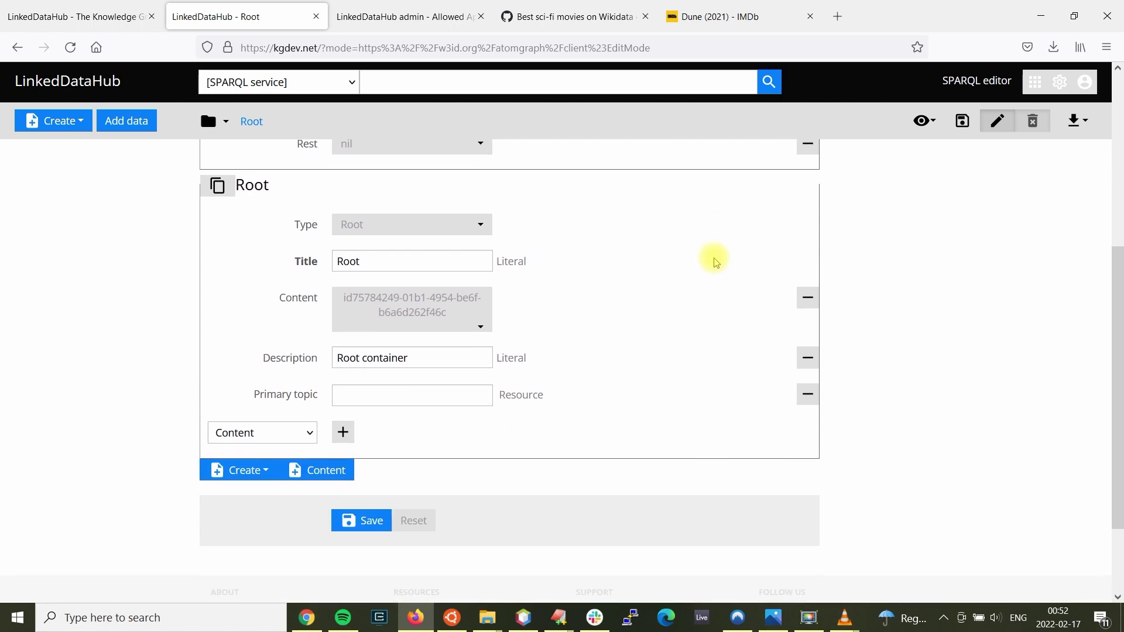
click(318, 467)
scroll(616, 364, down, 2)
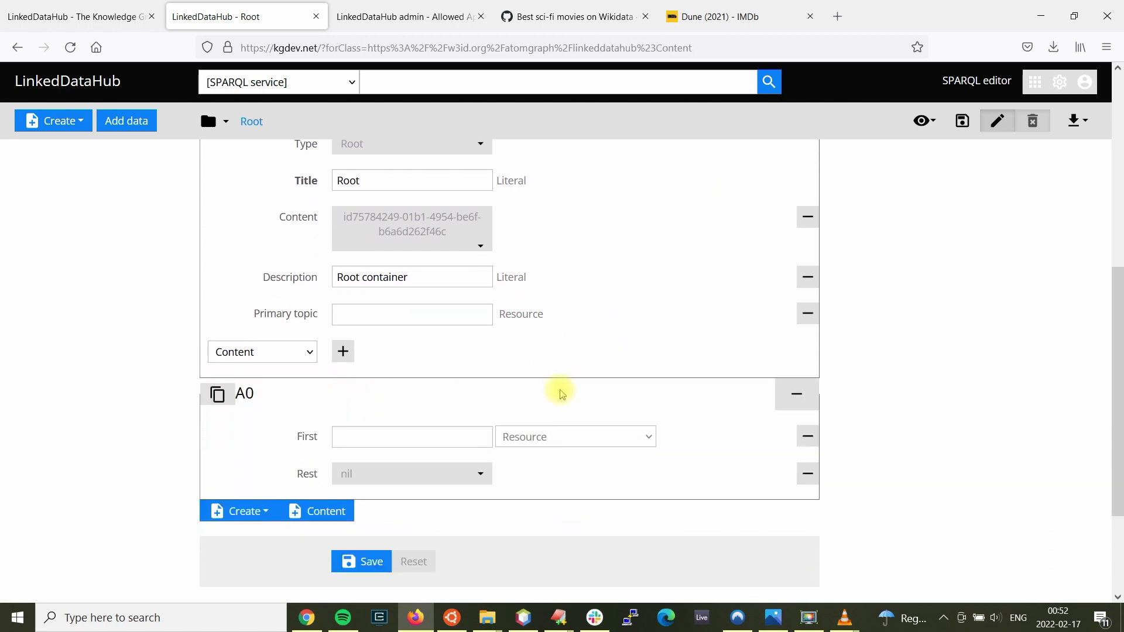
click(411, 435)
right_click(412, 430)
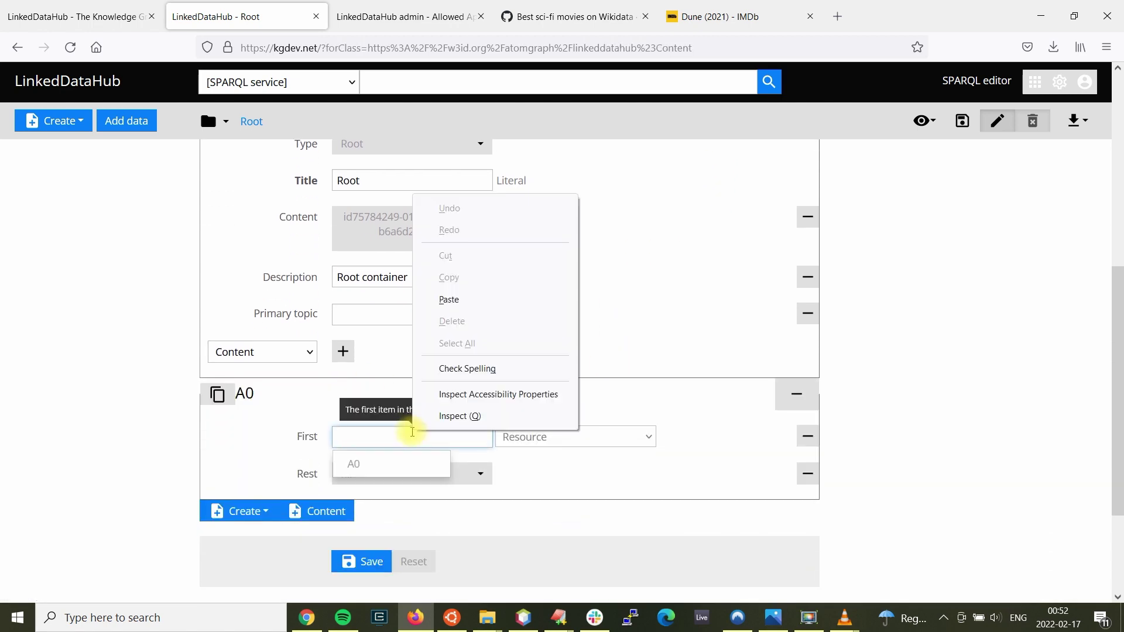
click(449, 299)
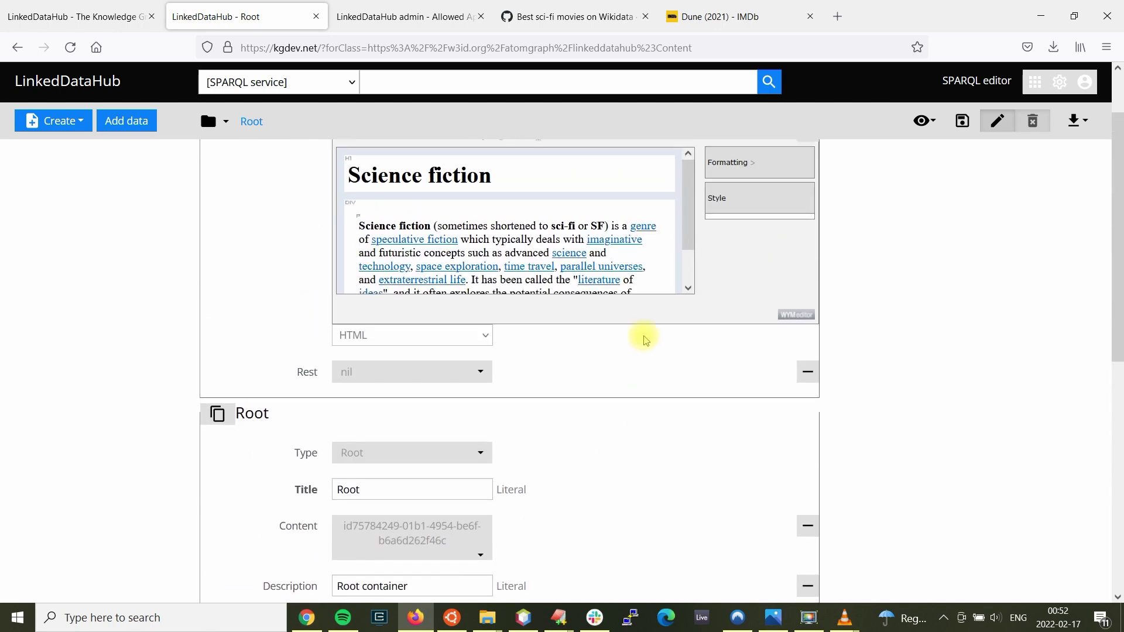
Set the Rest of the Science fiction HTML content to block A0 and save the Root container
click(443, 381)
click(442, 401)
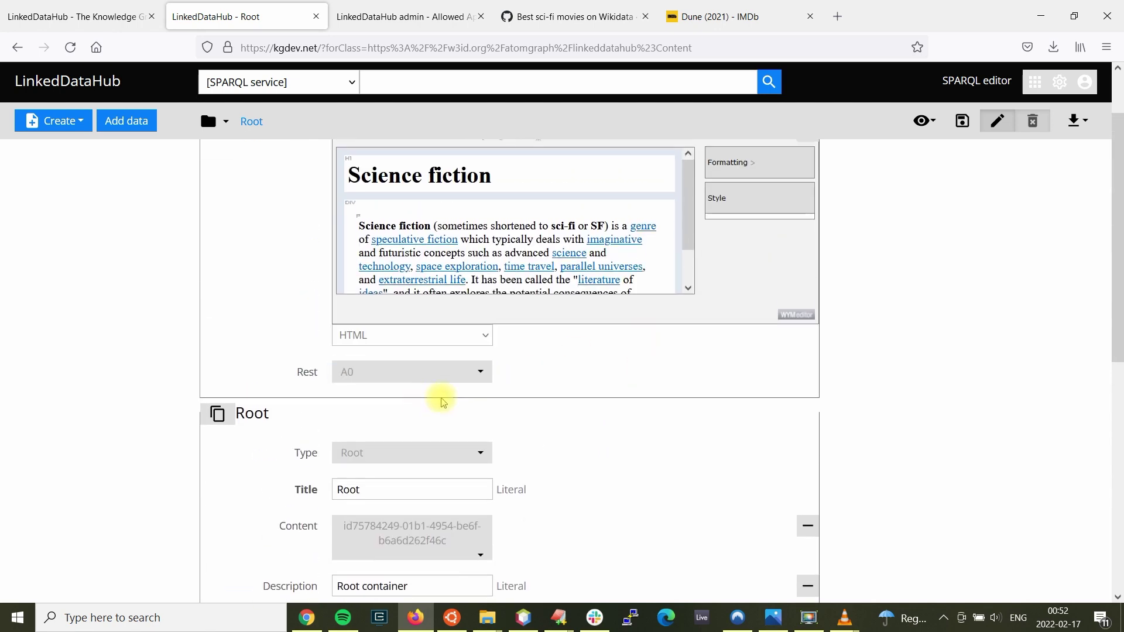
scroll(612, 373, down, 5)
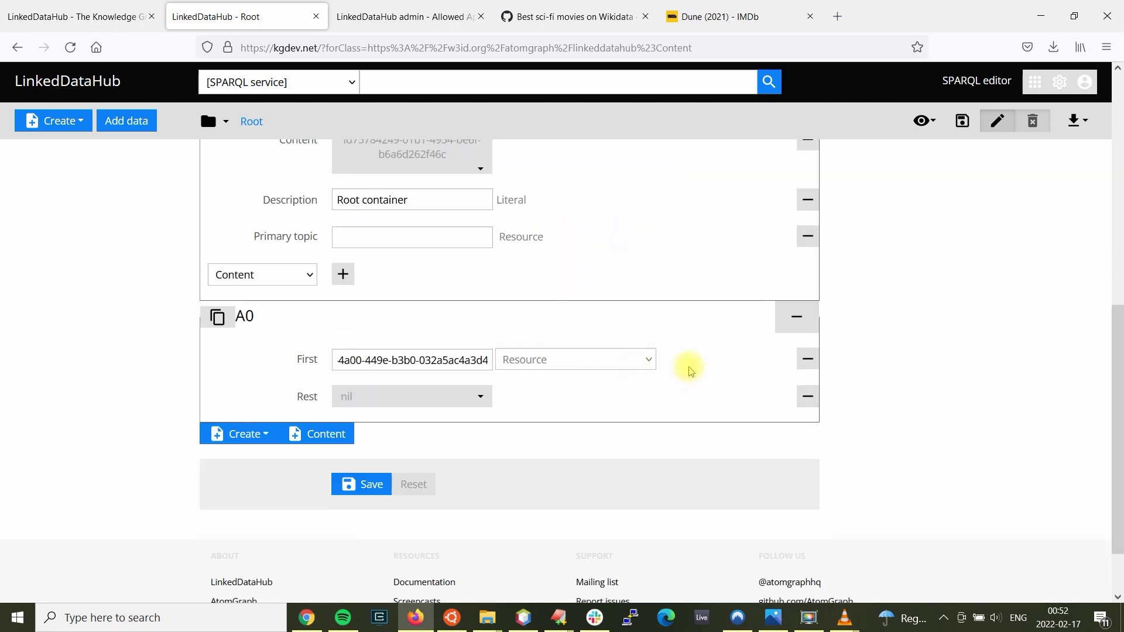
scroll(686, 366, up, 5)
scroll(688, 366, up, 1)
drag(689, 211, 688, 246)
scroll(642, 267, down, 1)
scroll(641, 264, down, 5)
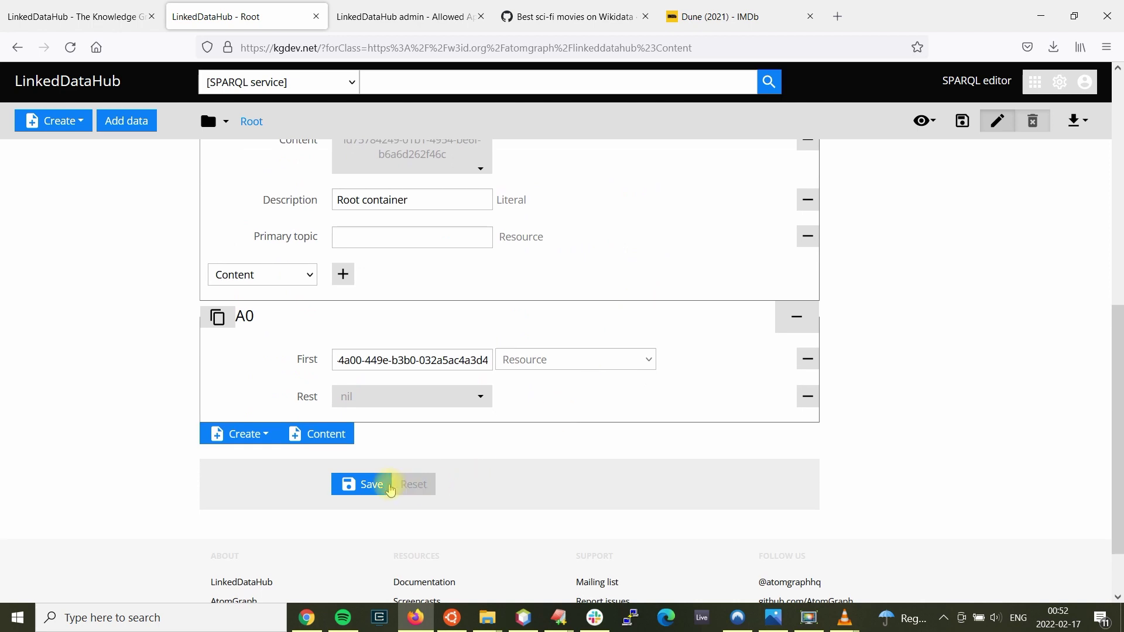
click(373, 486)
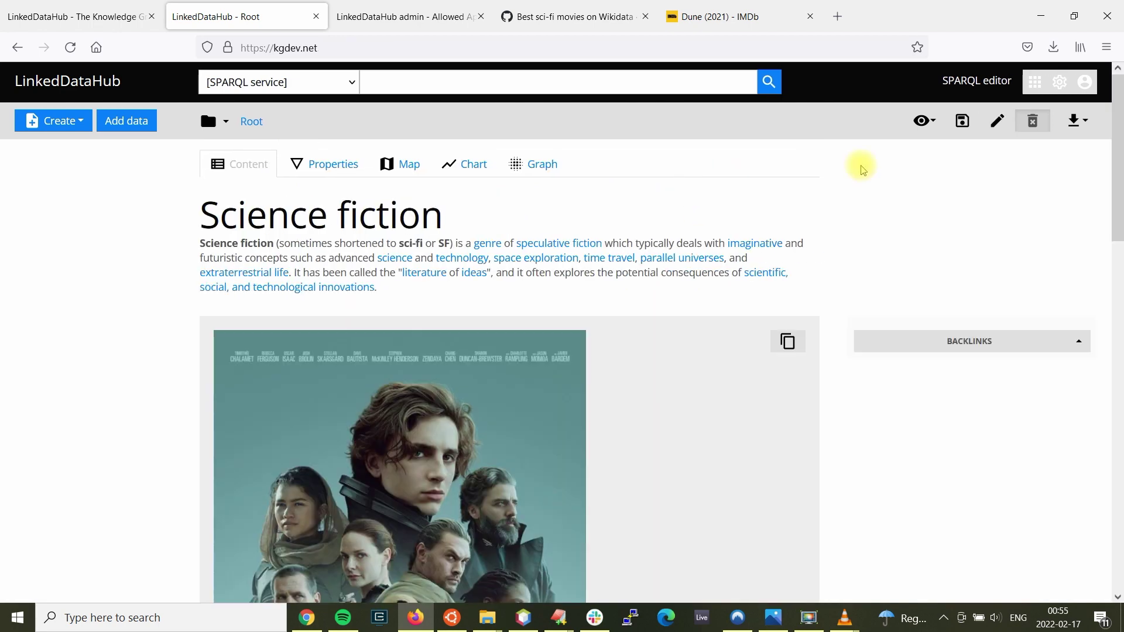
Review the Dune: Part One poster and properties on the Root page, down to the list of its items
scroll(862, 170, down, 9)
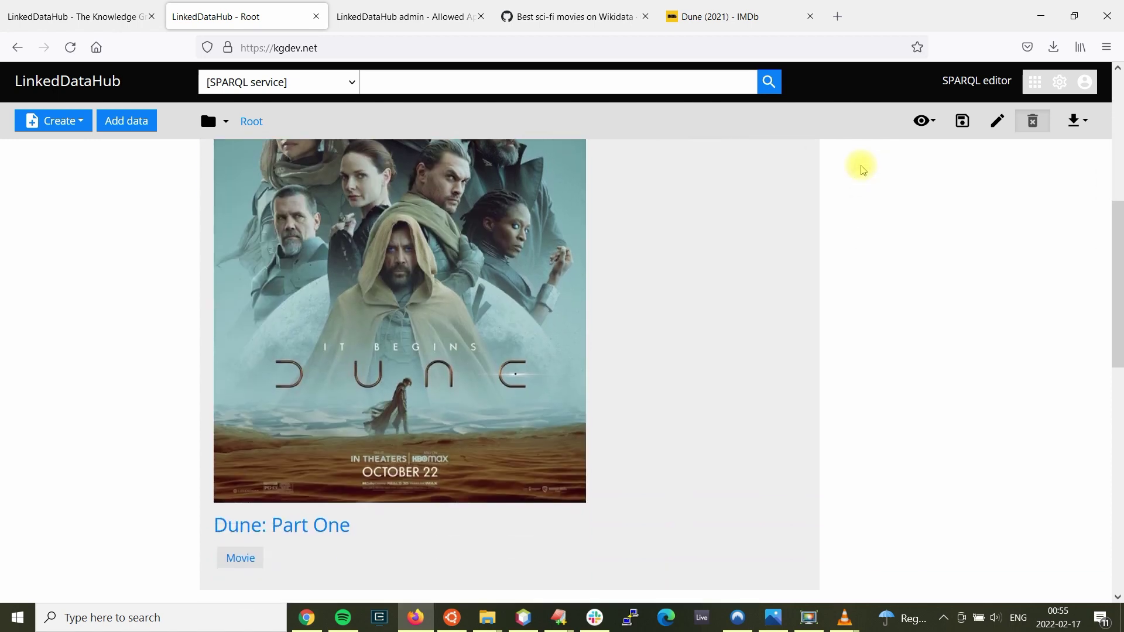
scroll(862, 170, down, 9)
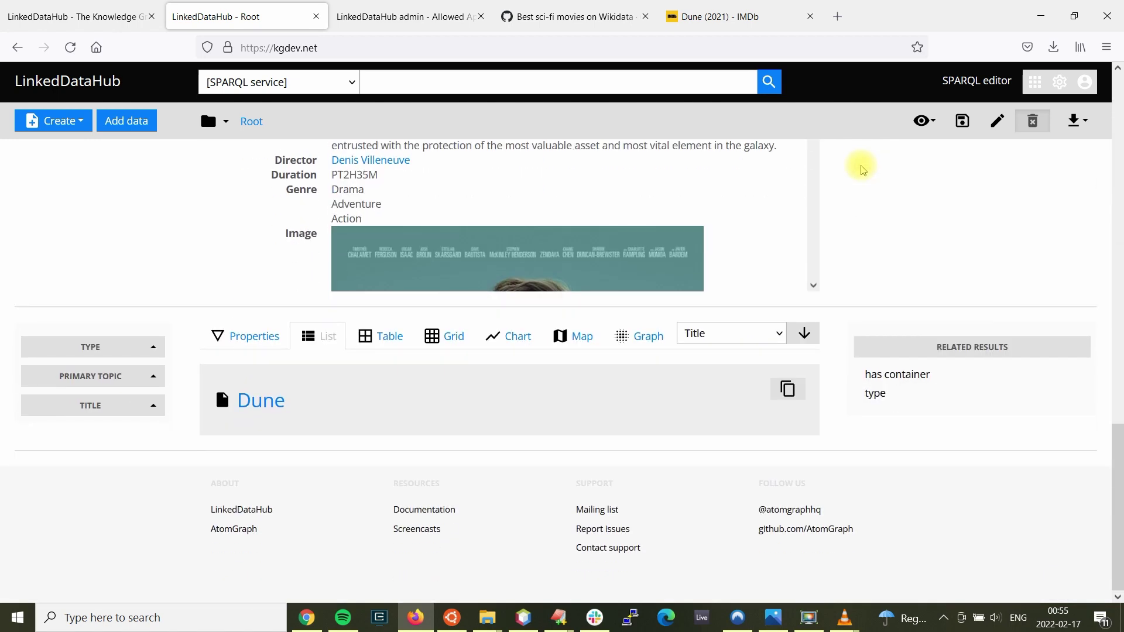
scroll(862, 170, up, 18)
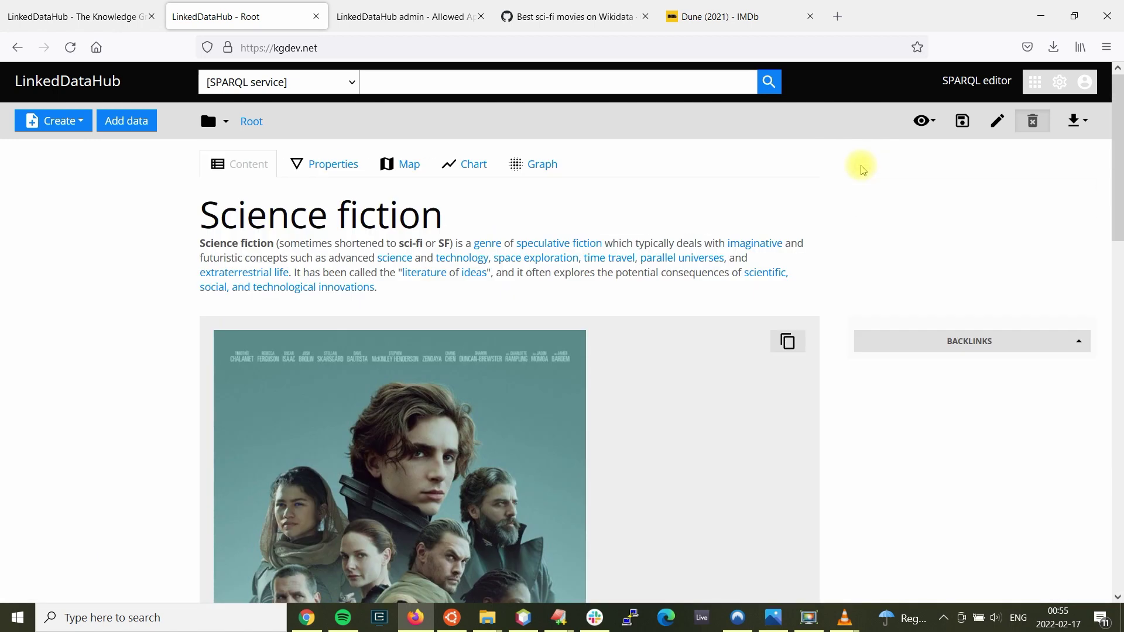
Copy the address of the Best scifi movies chart from the Charts container and return to Root
click(221, 120)
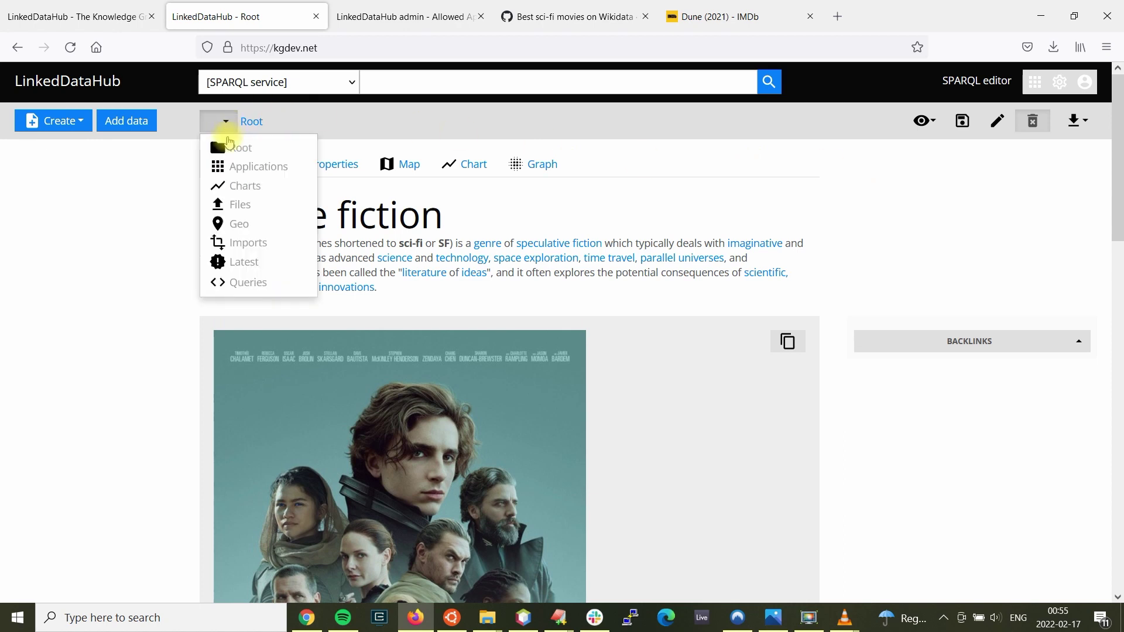
click(716, 221)
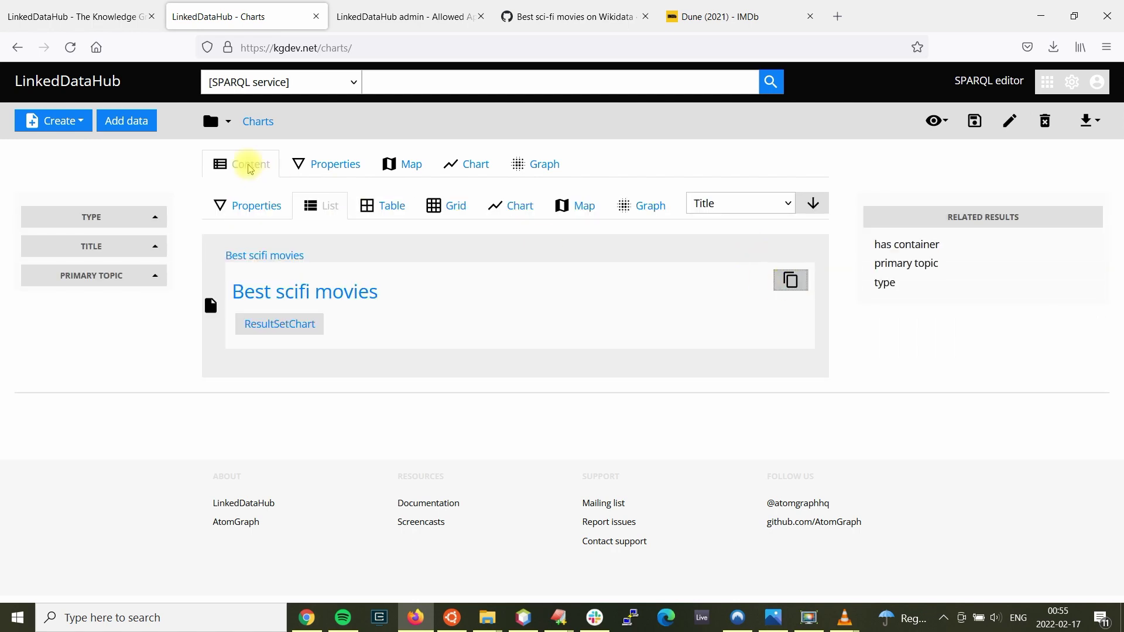
click(229, 125)
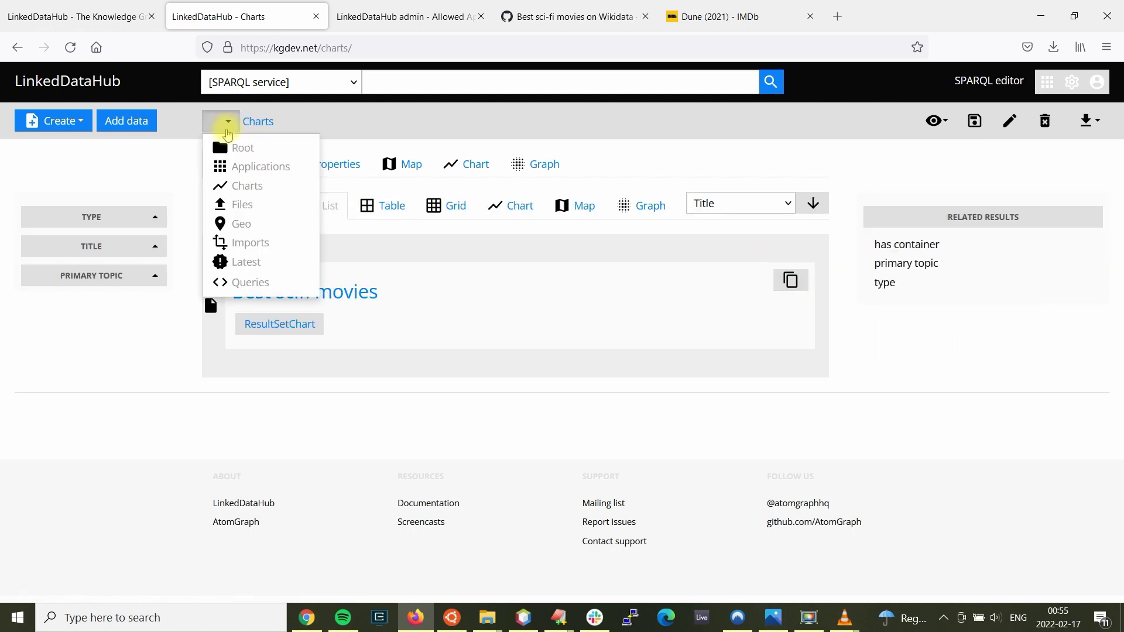
click(251, 147)
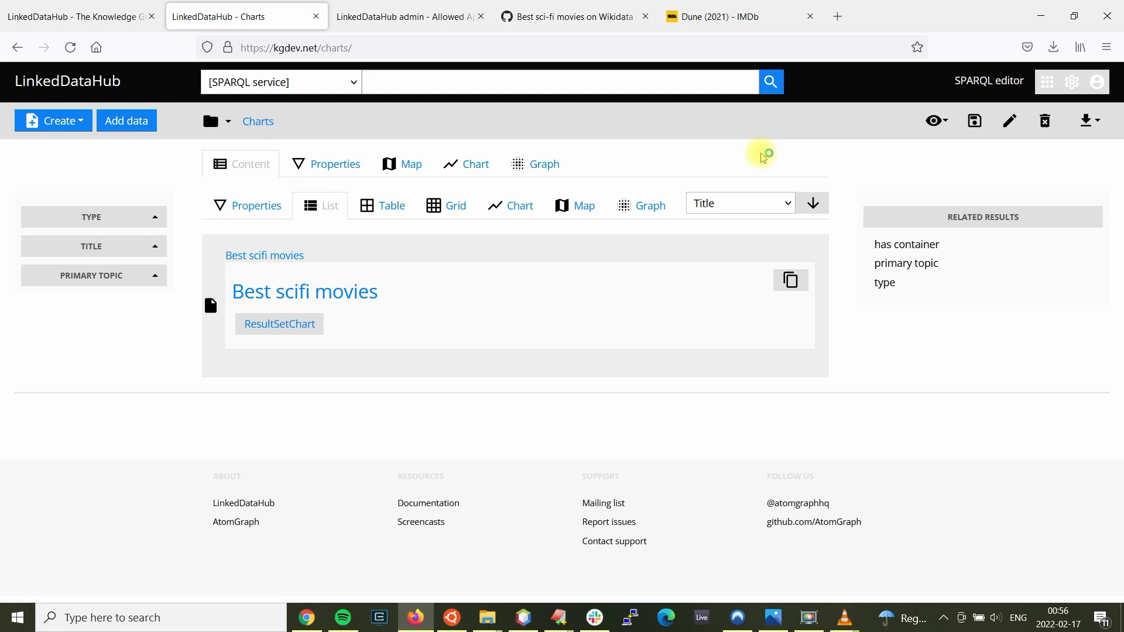
Edit the Root container again and add a content block whose First value is the copied chart address
click(995, 134)
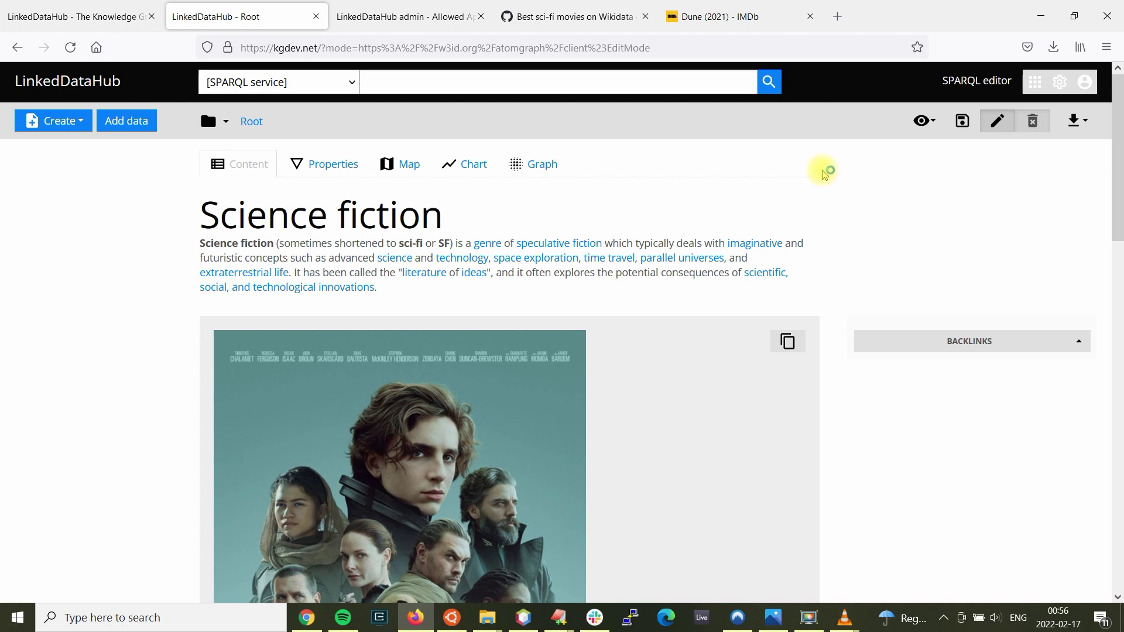
scroll(824, 174, down, 10)
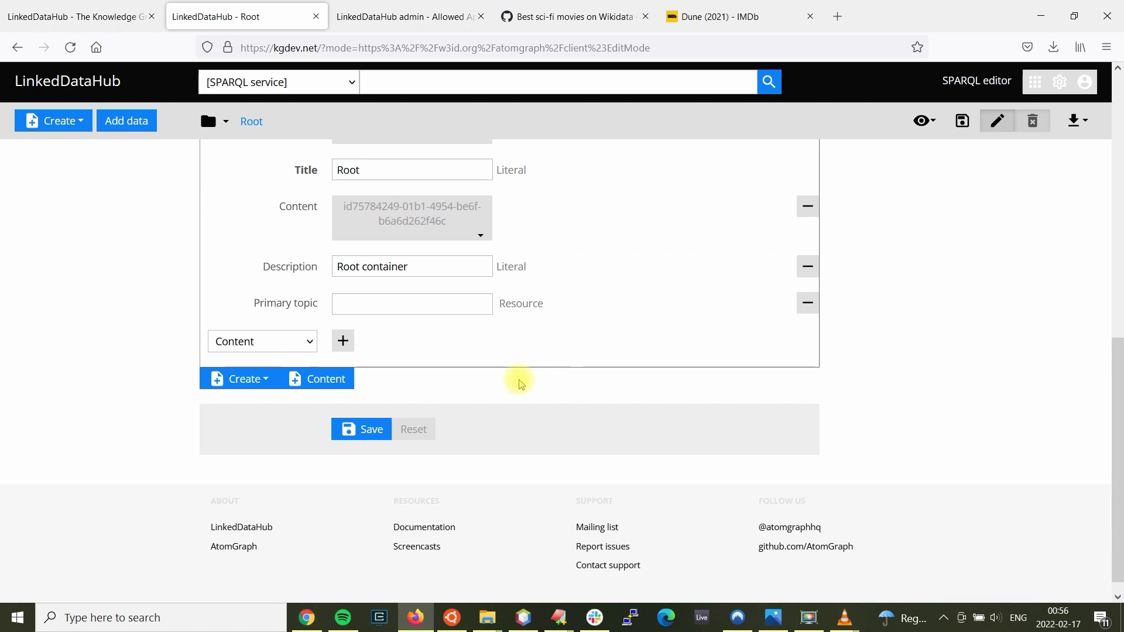
click(350, 380)
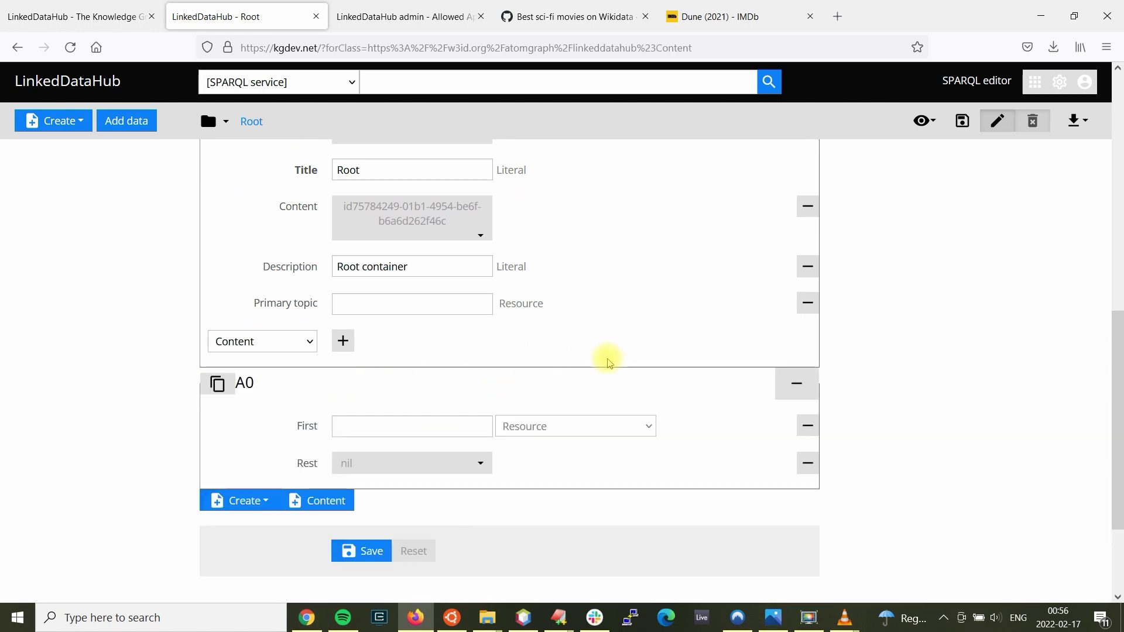
click(388, 427)
key(ctrl+v)
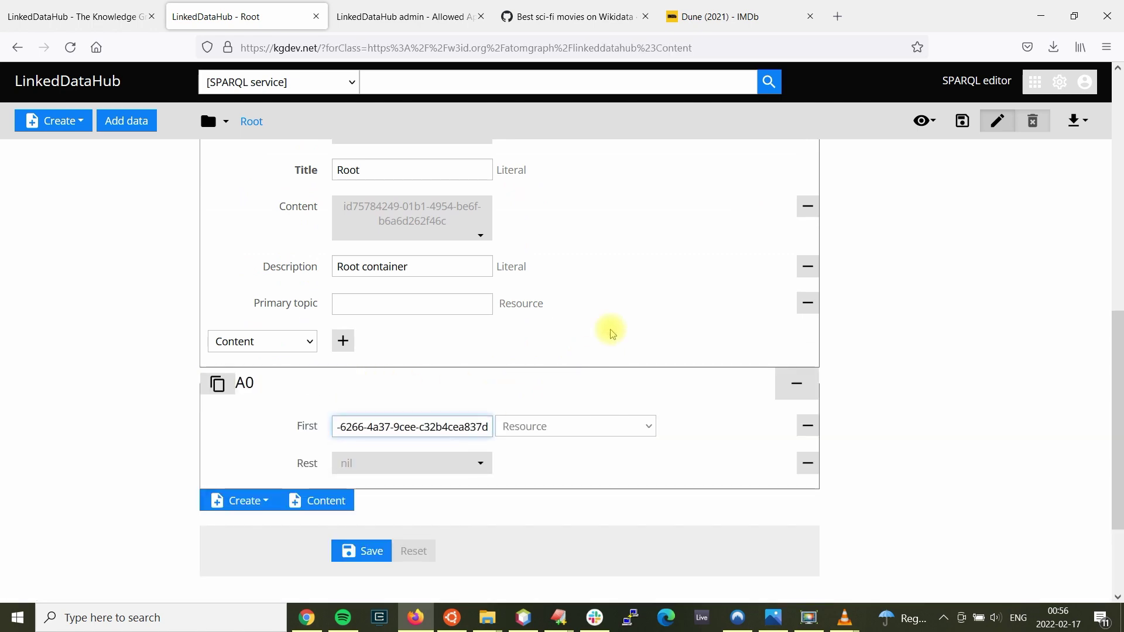
Set the Rest of the Dune: Part One content block to A0 and save the Root container
scroll(609, 329, up, 5)
scroll(610, 332, up, 1)
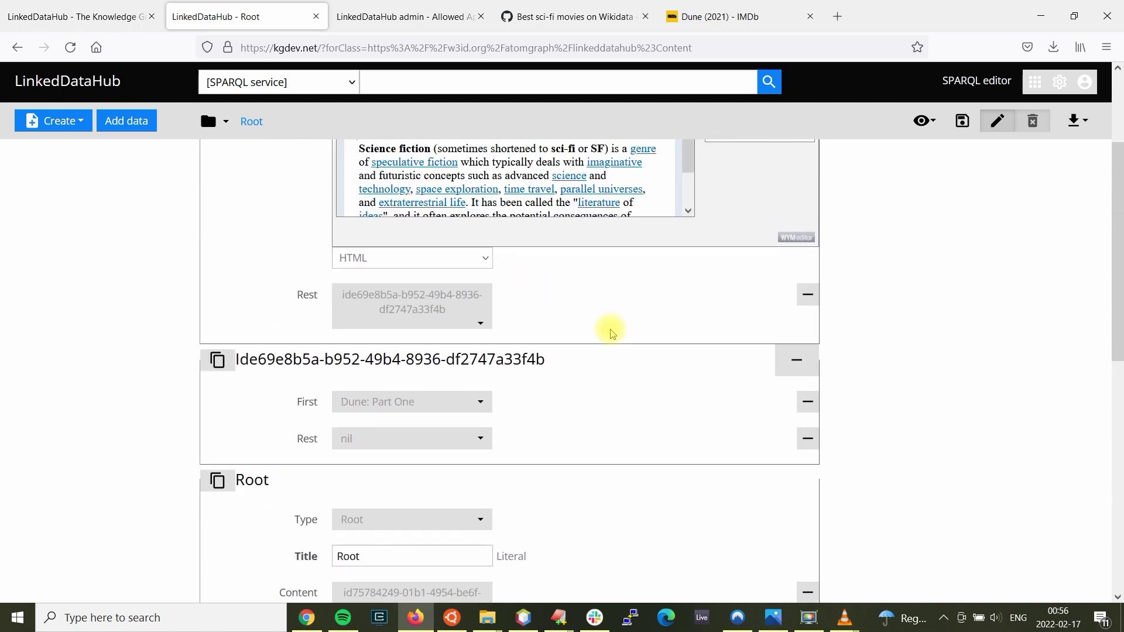
scroll(609, 329, down, 1)
click(403, 364)
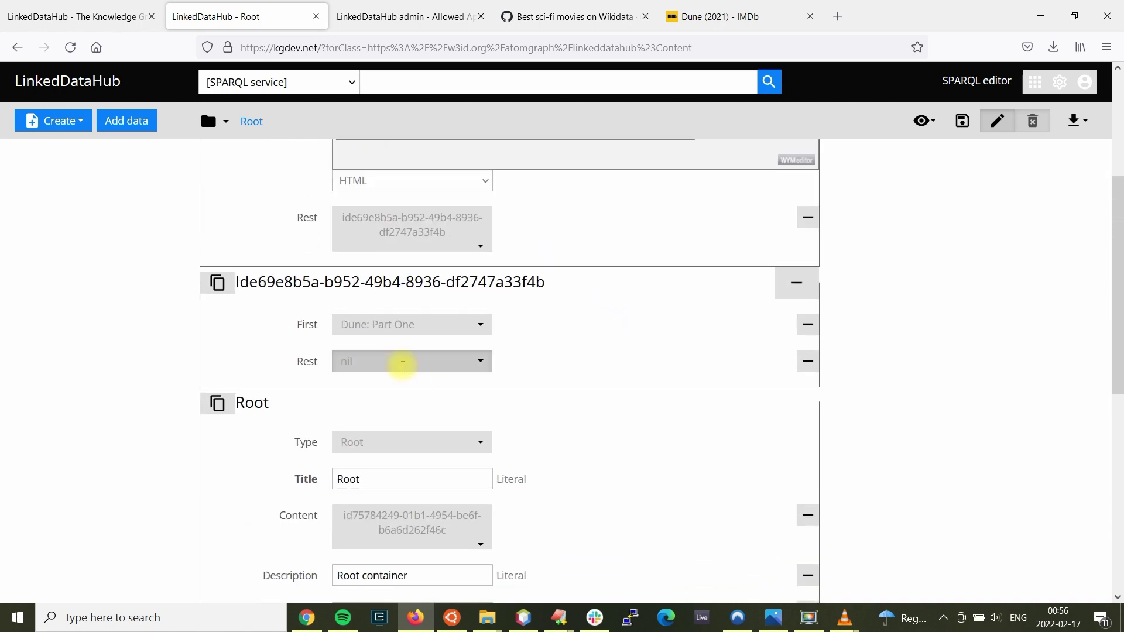
click(391, 388)
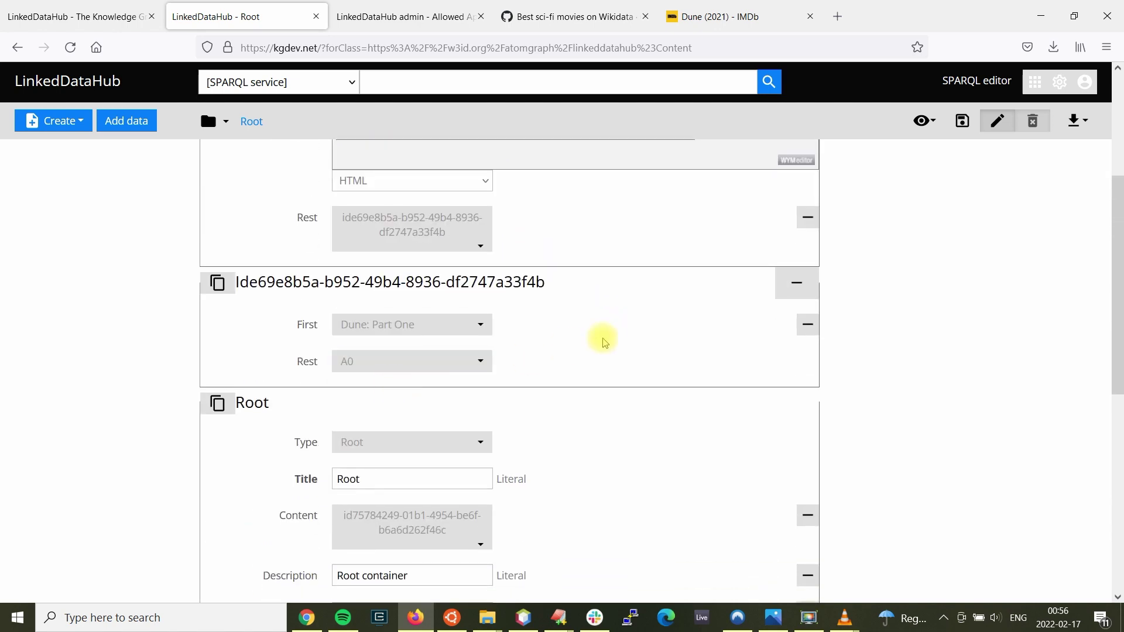
scroll(606, 338, down, 3)
scroll(647, 328, down, 1)
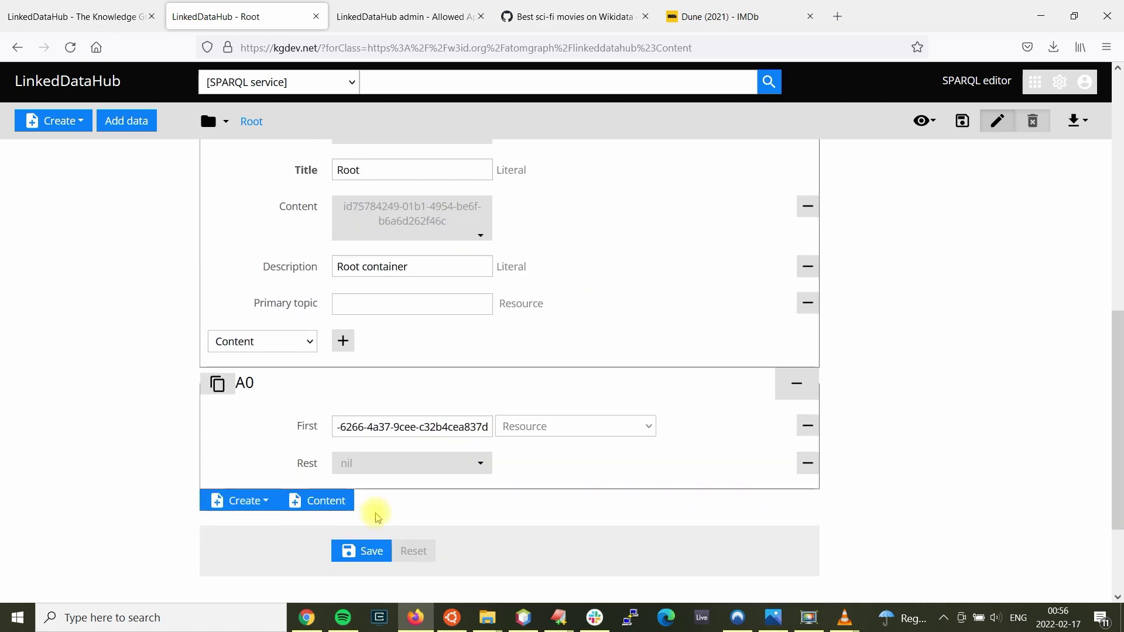
click(364, 550)
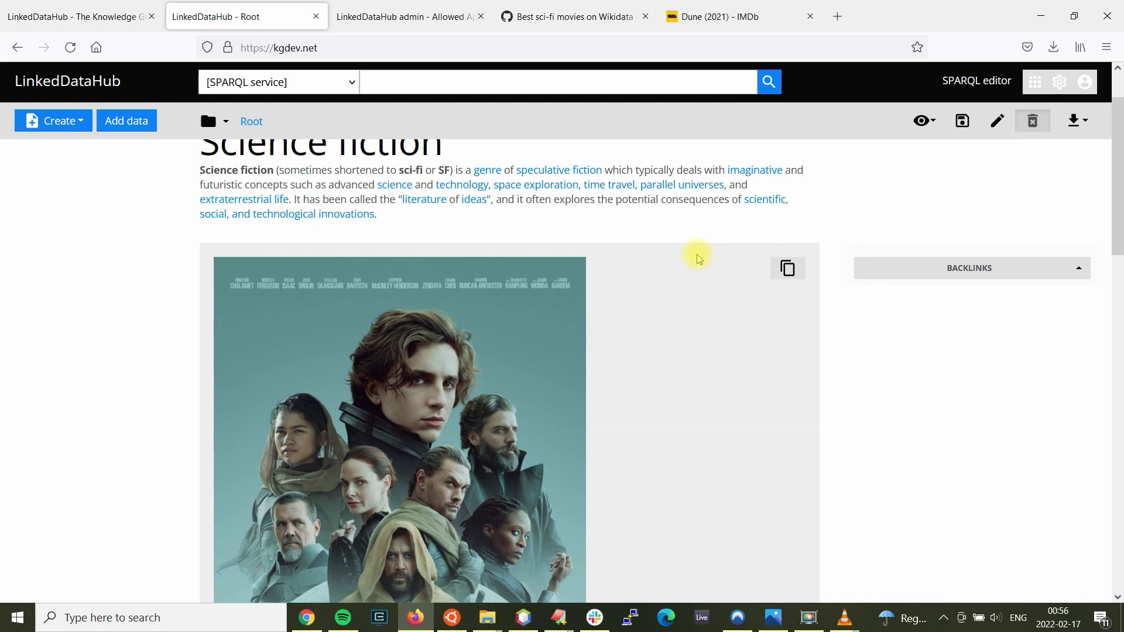
Review the whole Root page, checking the Dune: Part One block and the Best scifi movies bar chart below it
scroll(699, 258, down, 10)
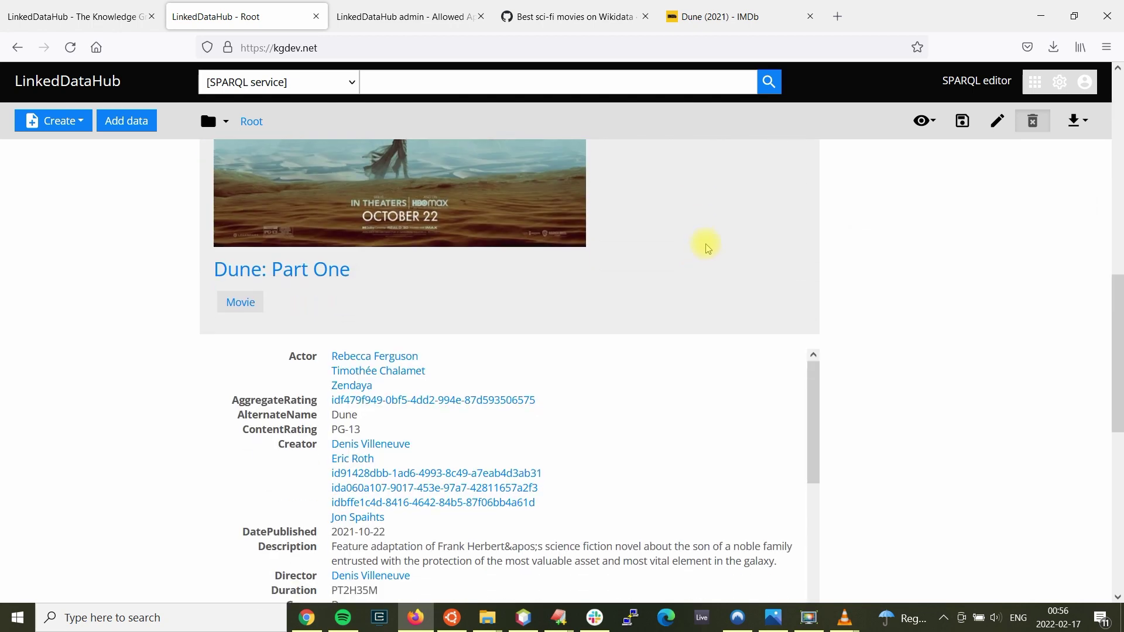
scroll(811, 237, down, 6)
scroll(883, 281, down, 4)
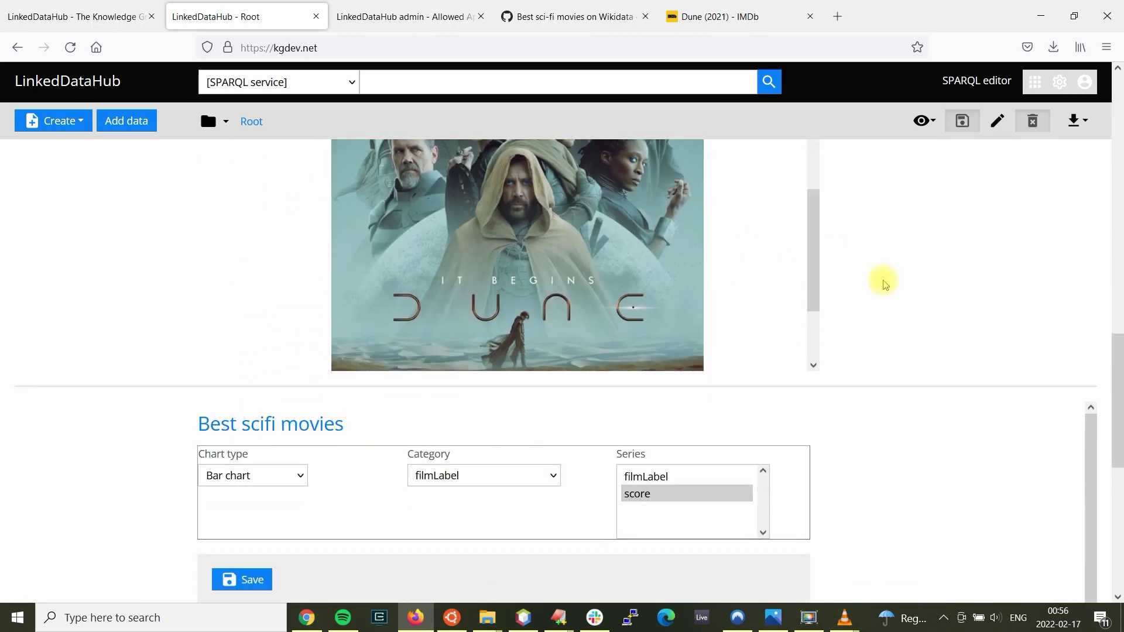
scroll(892, 279, down, 2)
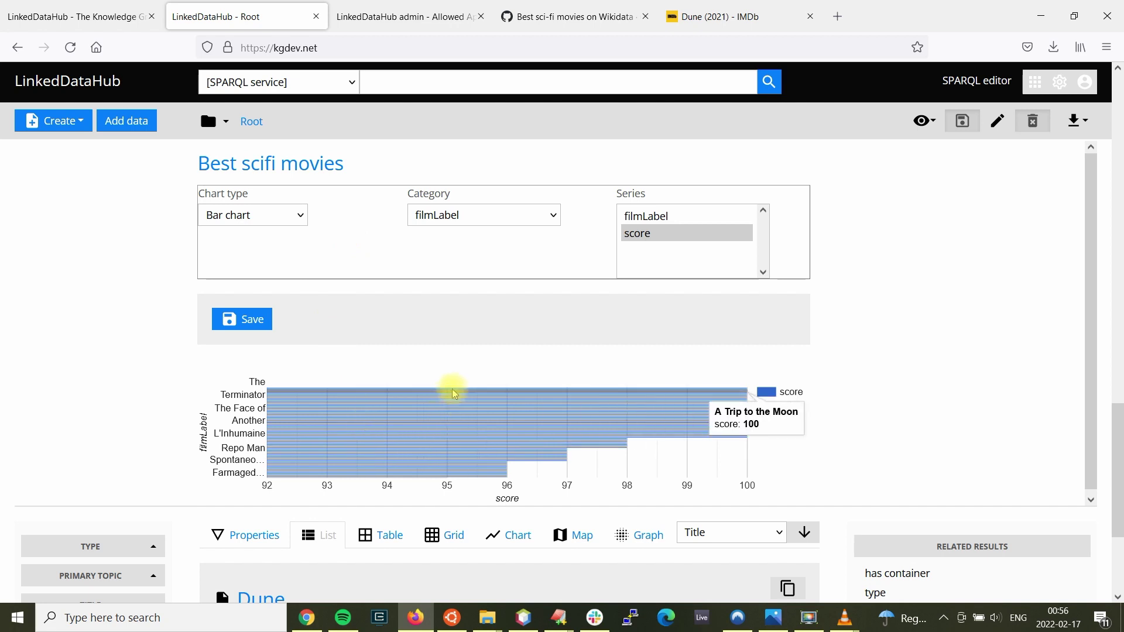
scroll(823, 303, down, 3)
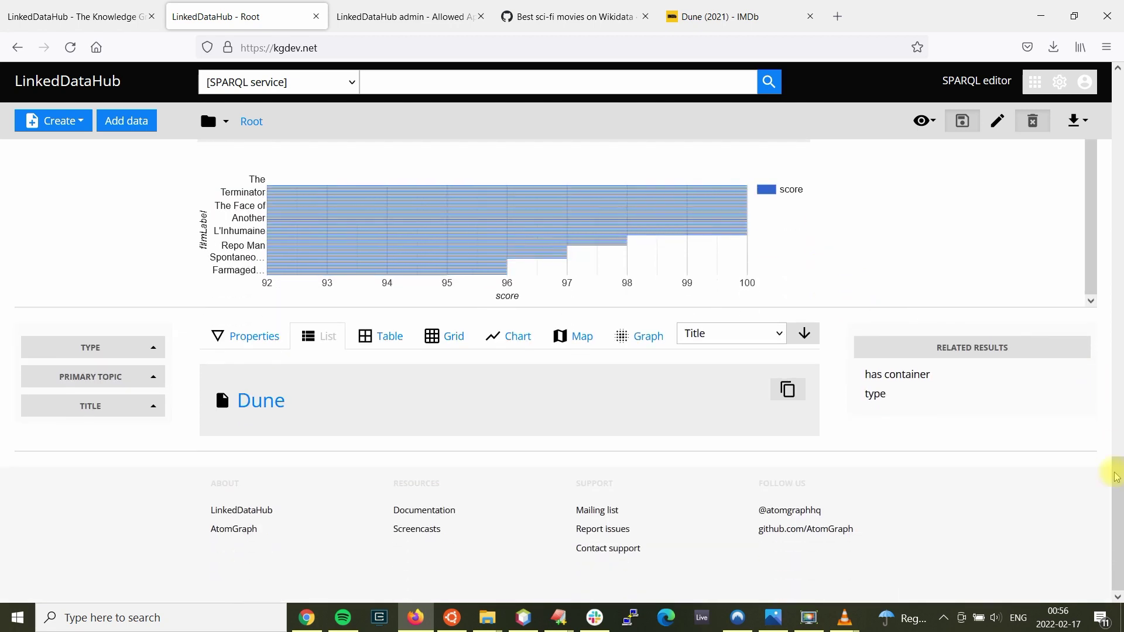
drag(1112, 464, 1111, 111)
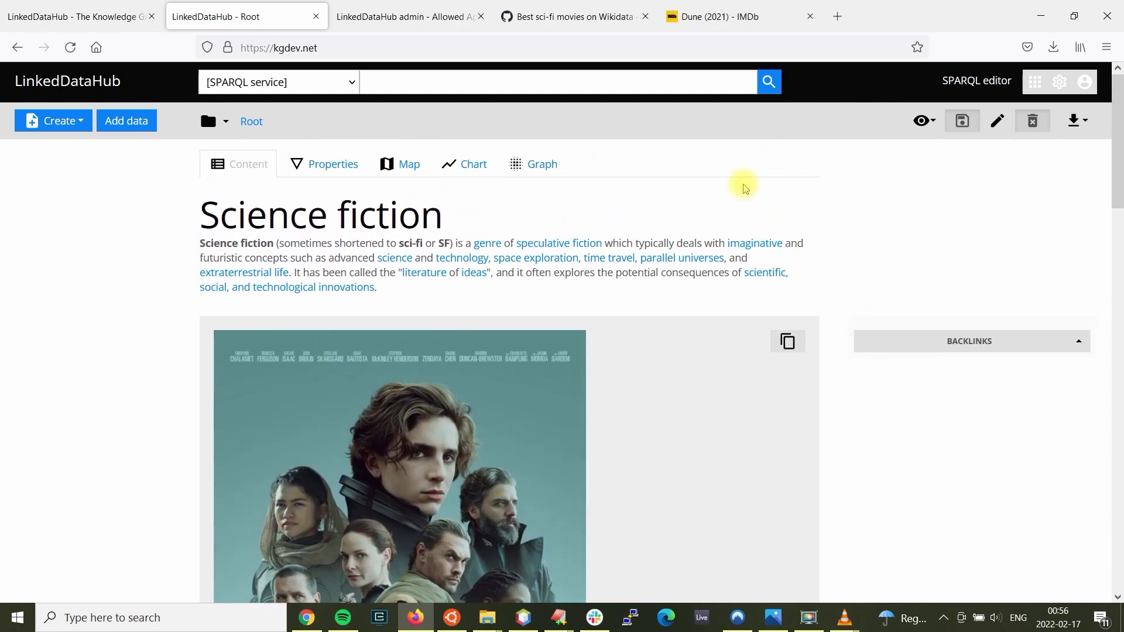
double_click(373, 214)
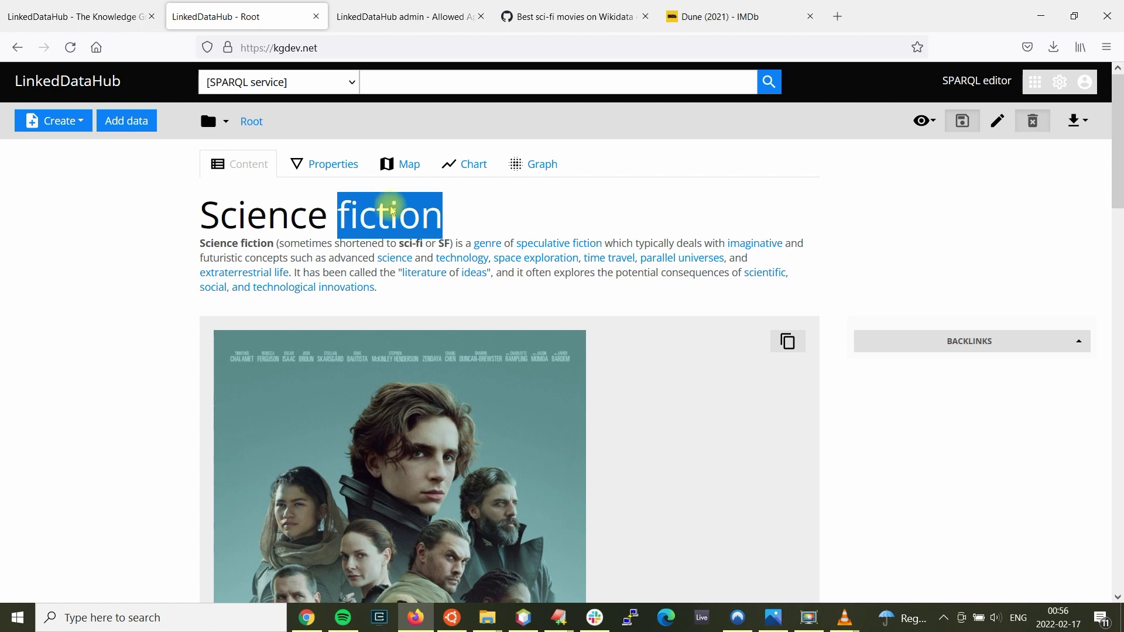
click(443, 213)
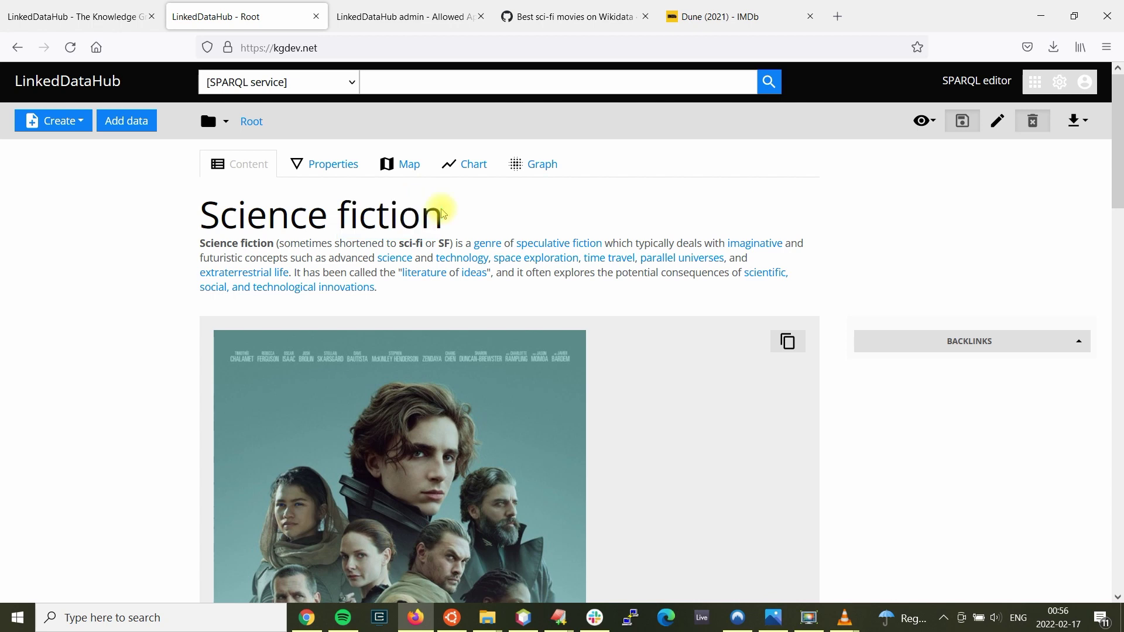
Switch to Chrome, go from the access request page to Root, and review its content through the Best scifi movies chart and container list
click(314, 620)
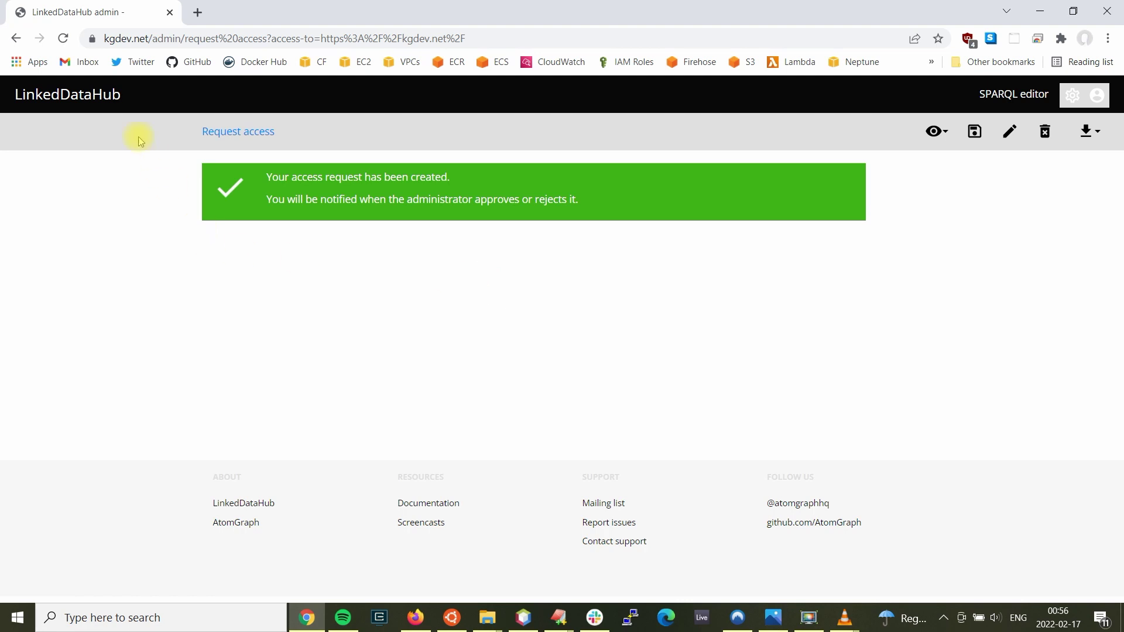
click(75, 109)
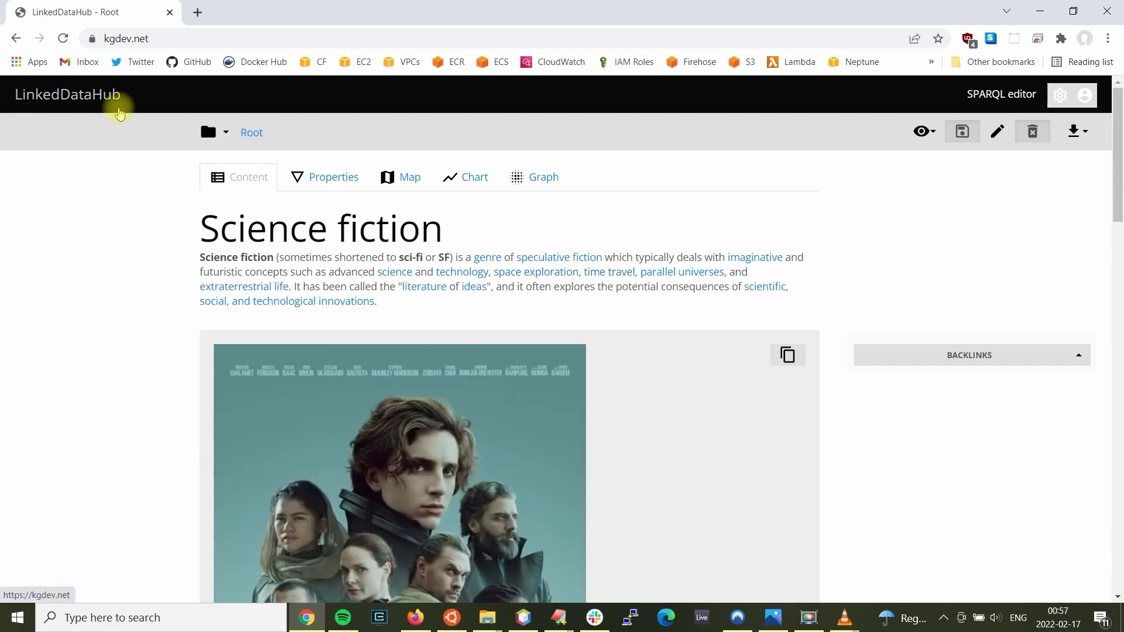
scroll(101, 129, down, 7)
scroll(102, 146, down, 15)
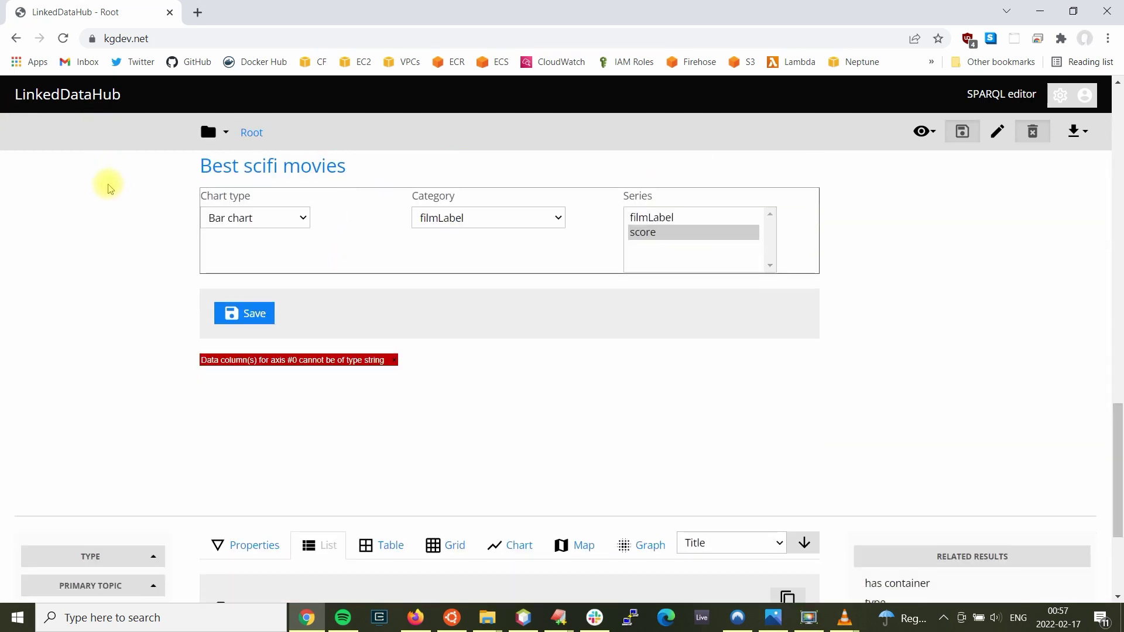
scroll(123, 191, down, 3)
scroll(164, 205, up, 1)
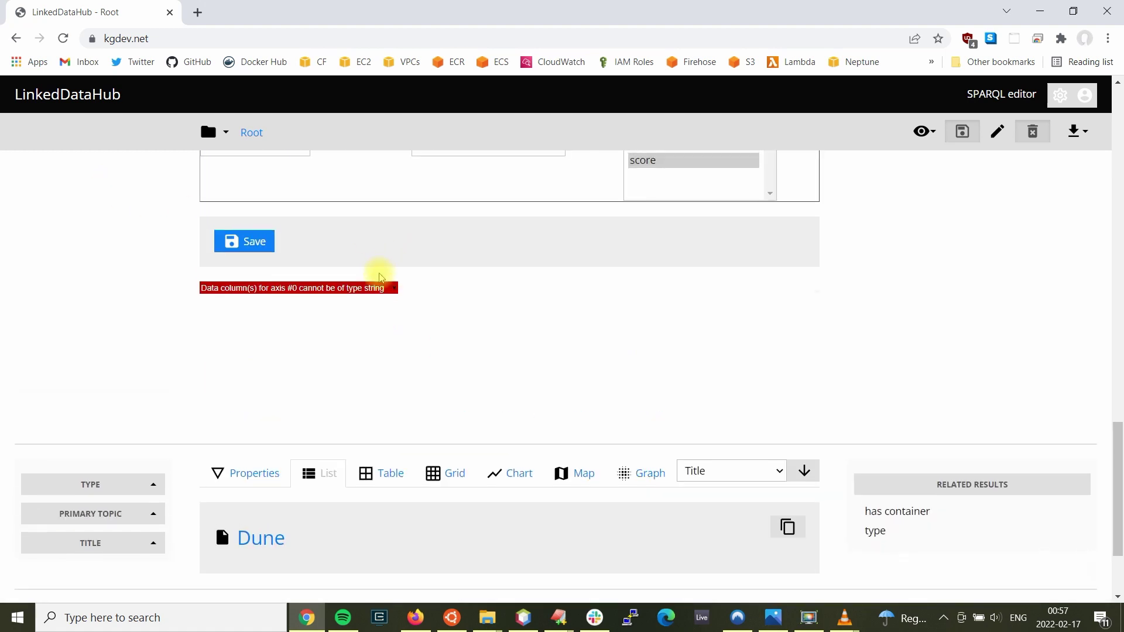
scroll(410, 287, up, 1)
scroll(742, 333, up, 3)
scroll(898, 353, up, 8)
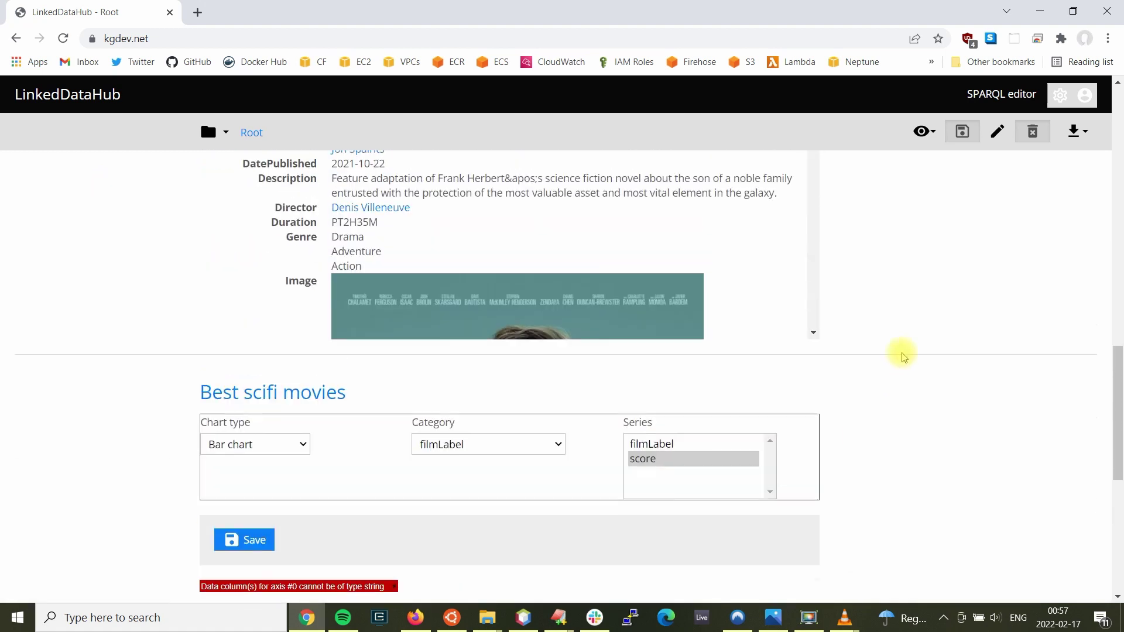
Open the Root container's edit form in Chrome and look over the Science fiction and Dune: Part One content blocks
scroll(894, 358, up, 6)
click(997, 132)
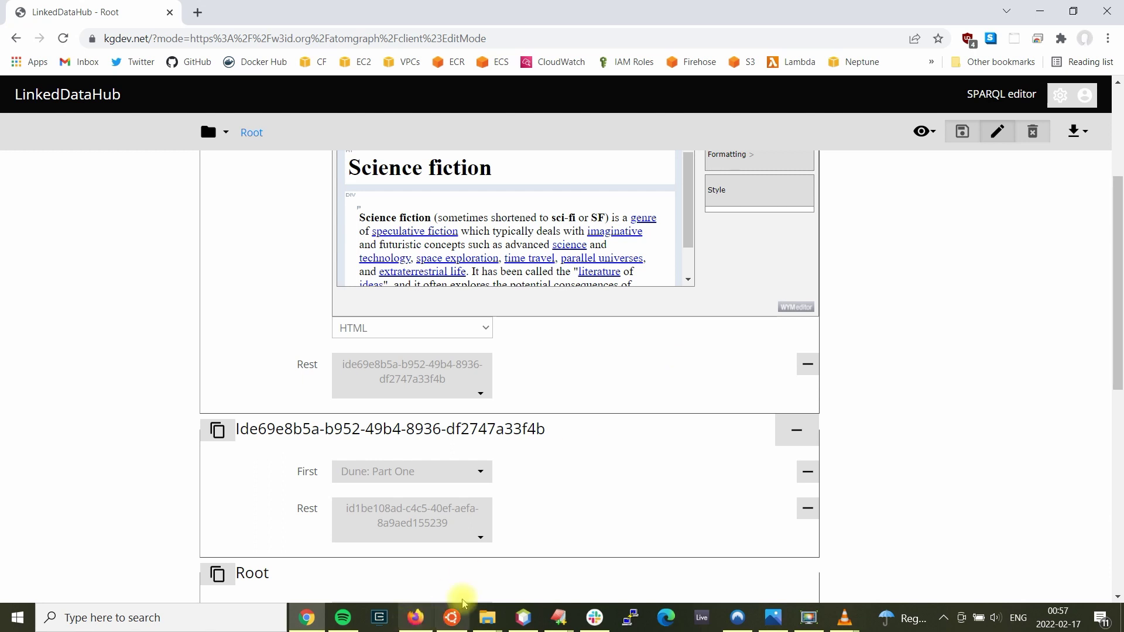
scroll(673, 465, down, 5)
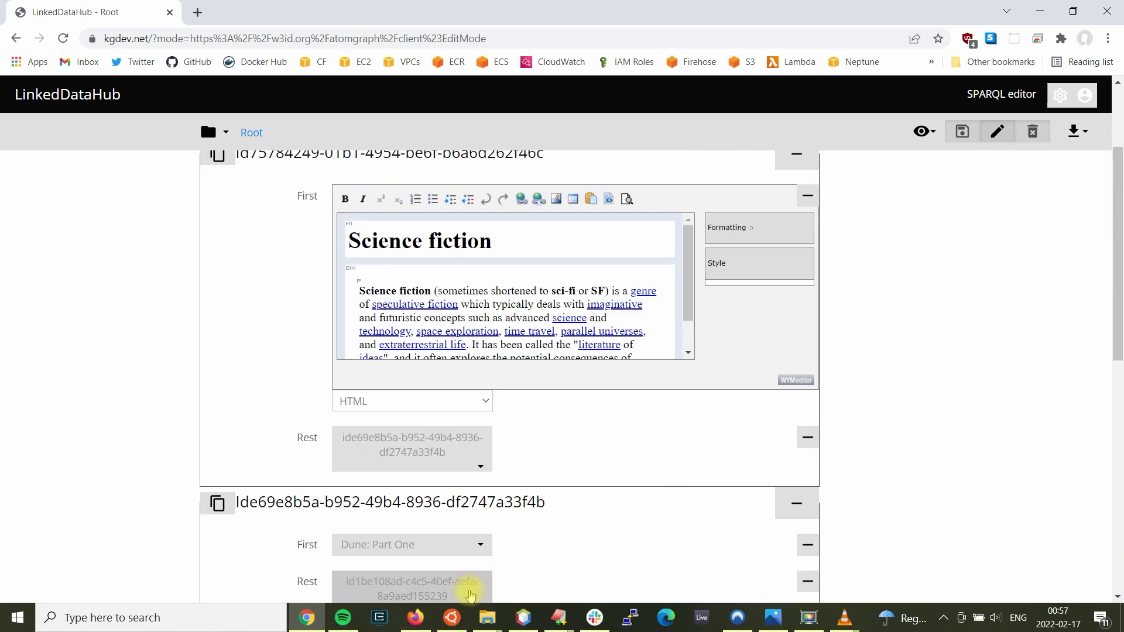
Switch back to Firefox and show the LinkedDataHub project homepage, The Knowledge Graph notebook
click(416, 618)
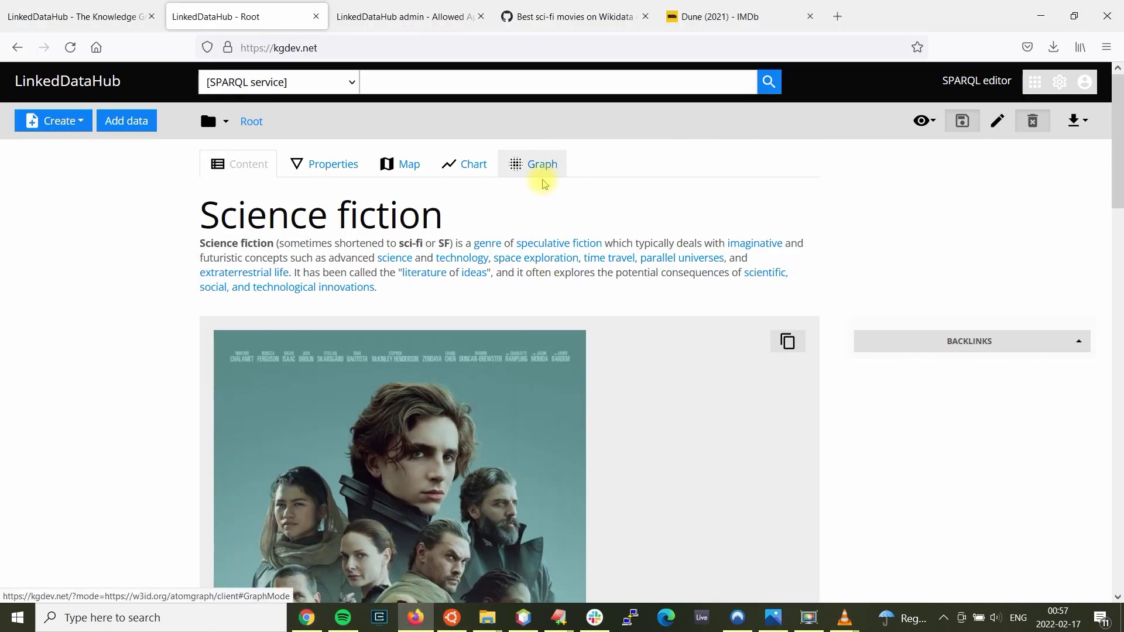
click(117, 18)
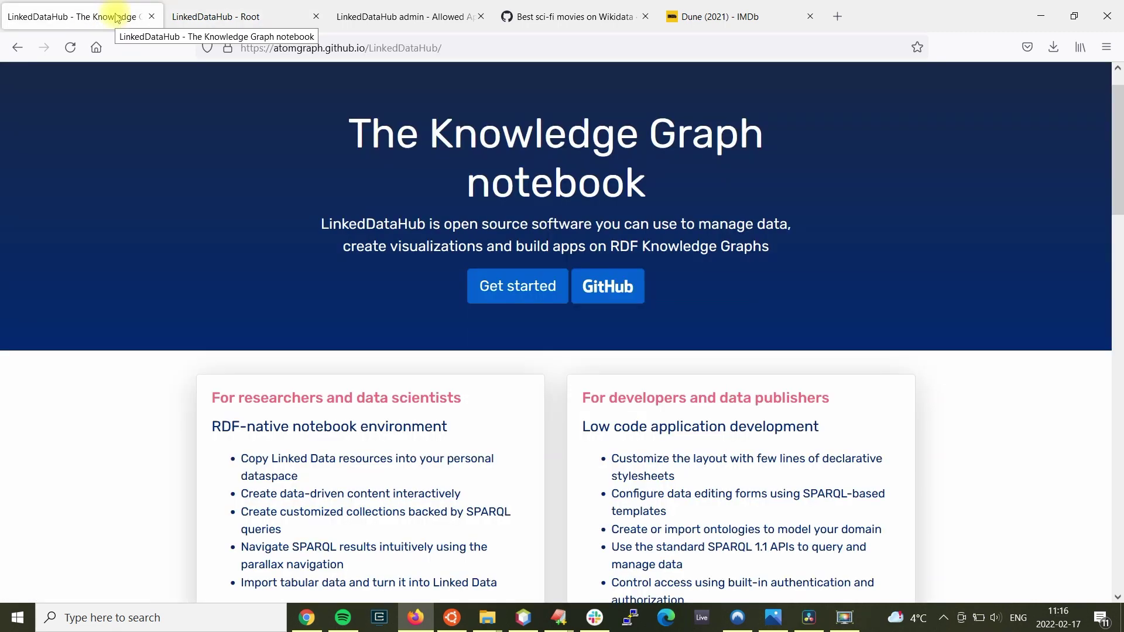
key(alt+Tab)
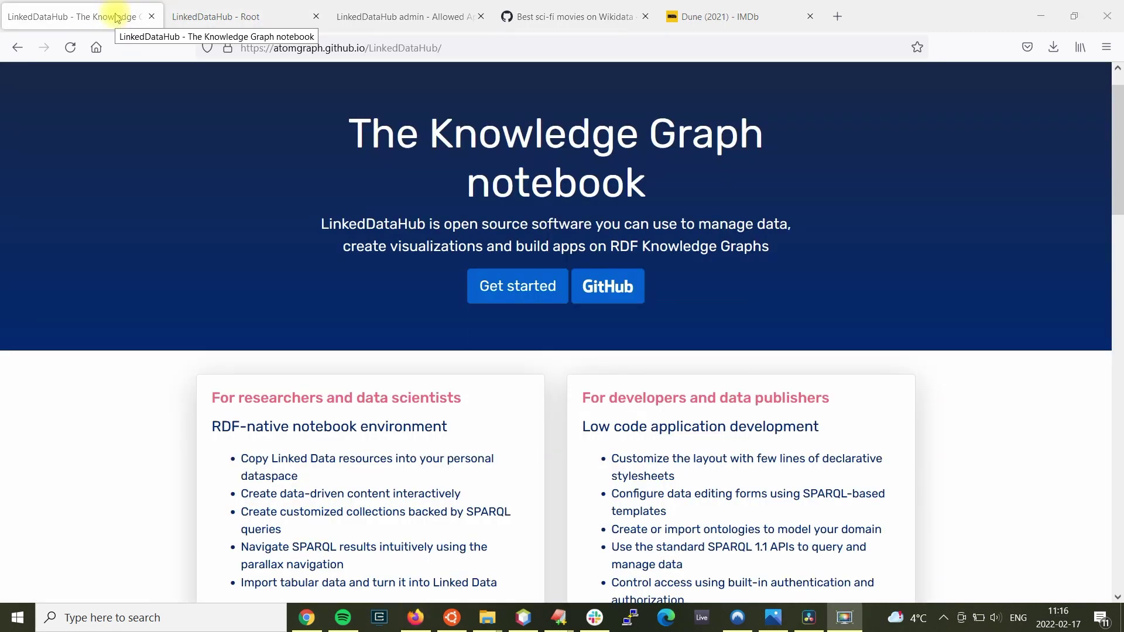